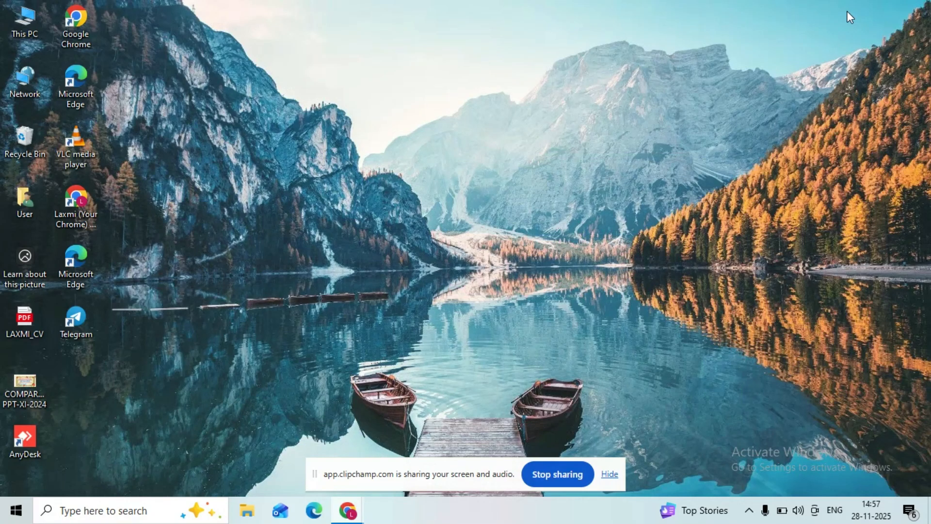
Step: Switch from the Clipchamp recorder to the Canva home page tab in Chrome
key("alt+Tab")
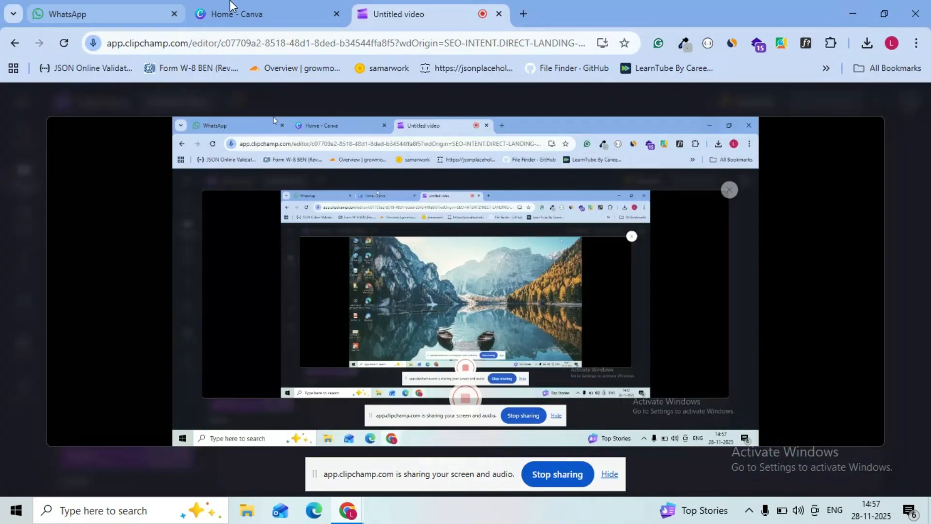
left_click(289, 4)
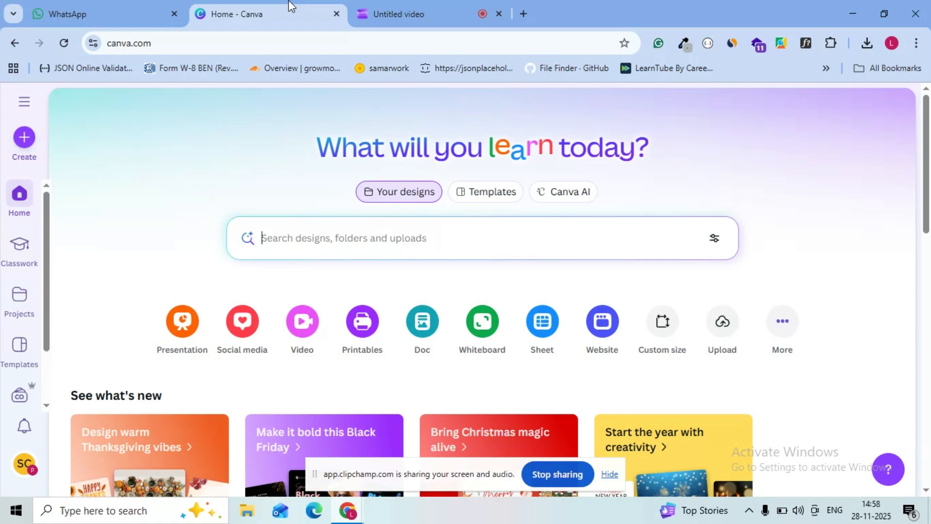
scroll(447, 293, "down", 4)
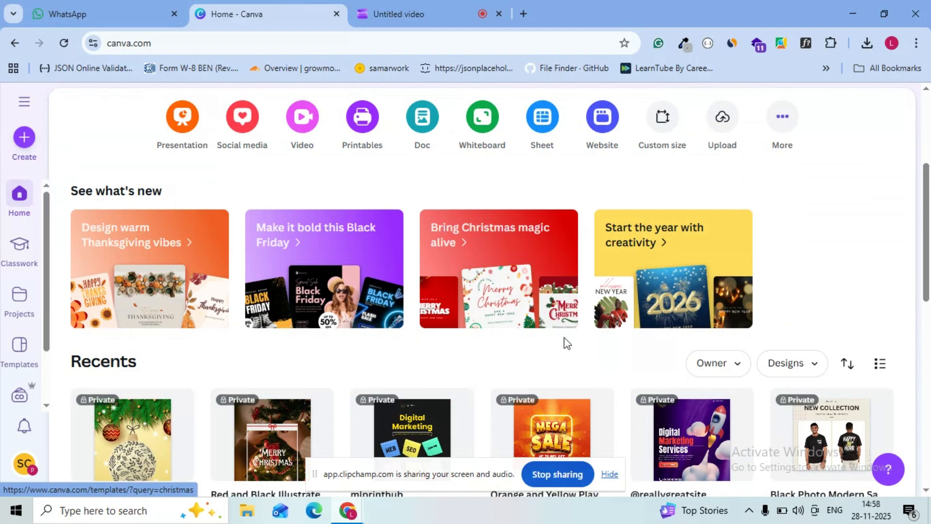
scroll(566, 338, "down", 4)
scroll(566, 338, "up", 4)
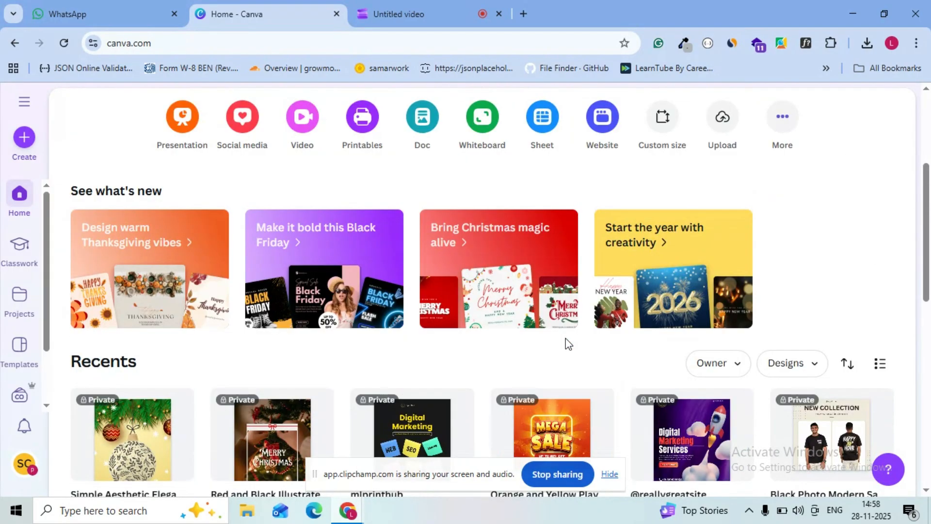
scroll(565, 338, "up", 4)
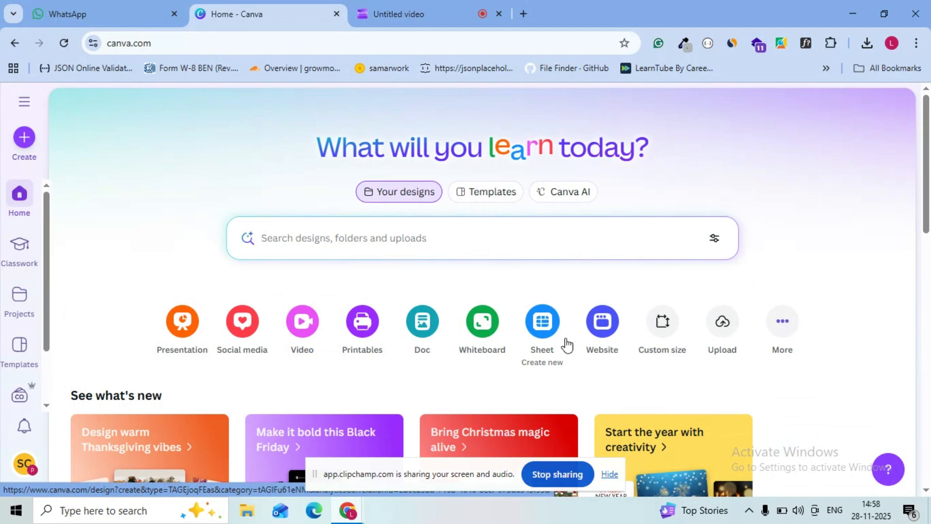
scroll(566, 345, "down", 1)
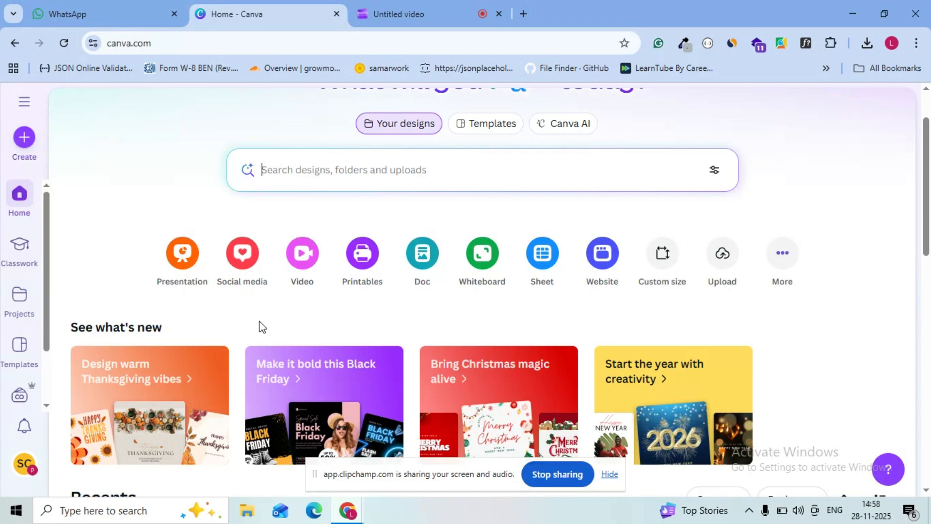
scroll(409, 413, "down", 2)
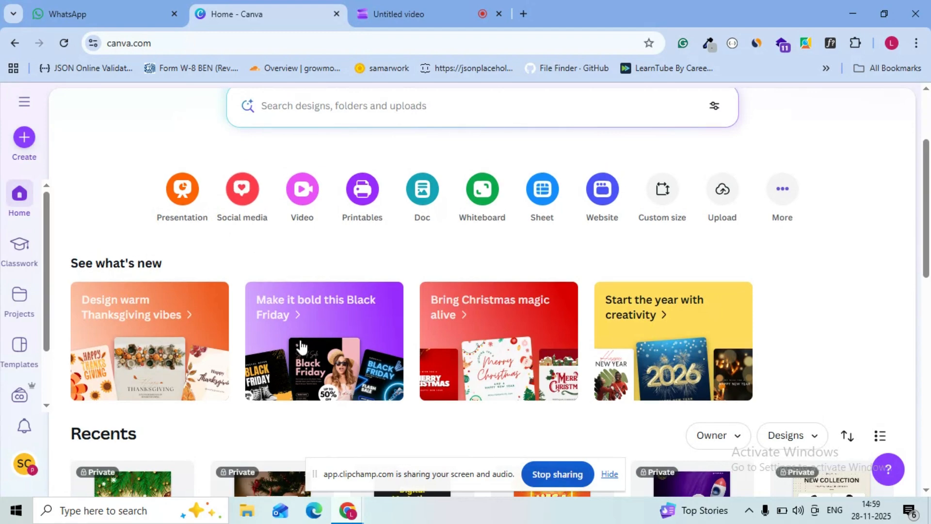
scroll(297, 350, "up", 3)
Step: Search Canva templates for 'digital marketing'
left_click(482, 192)
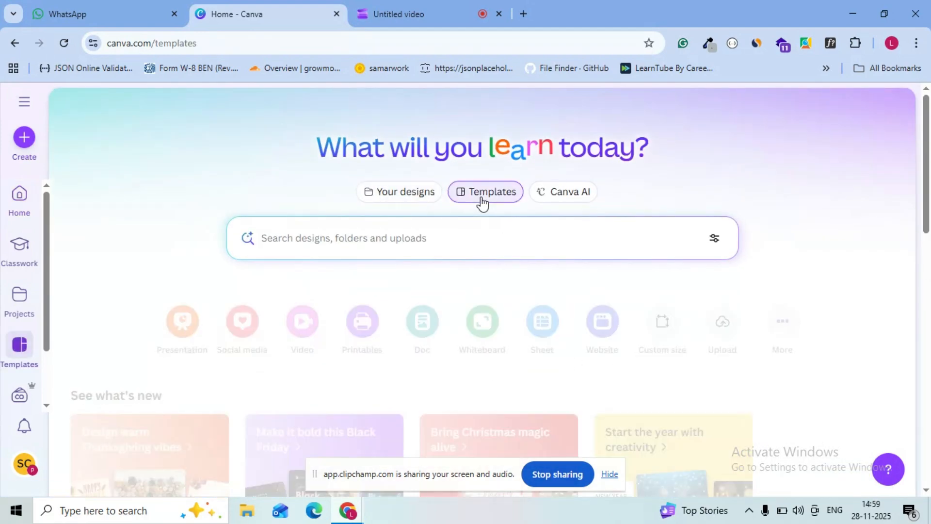
type("dig")
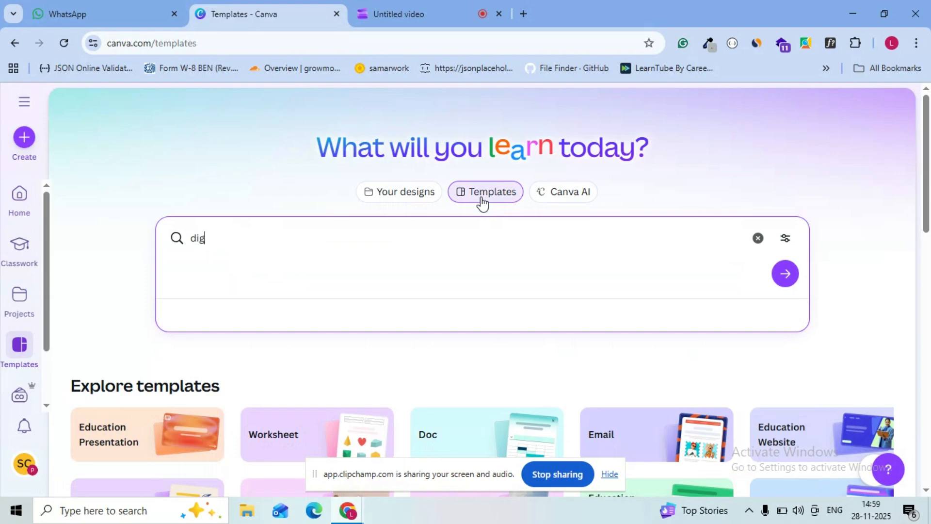
type("ital ")
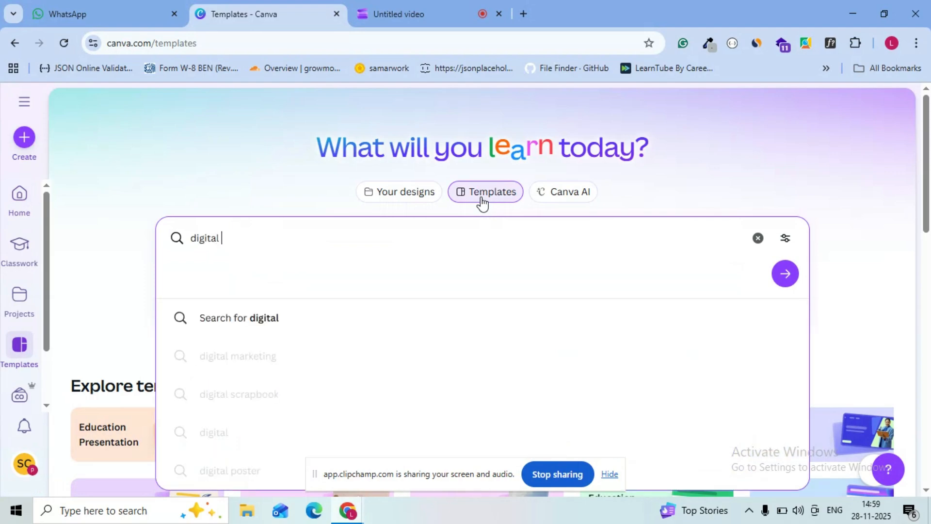
type("marketing")
key("Return")
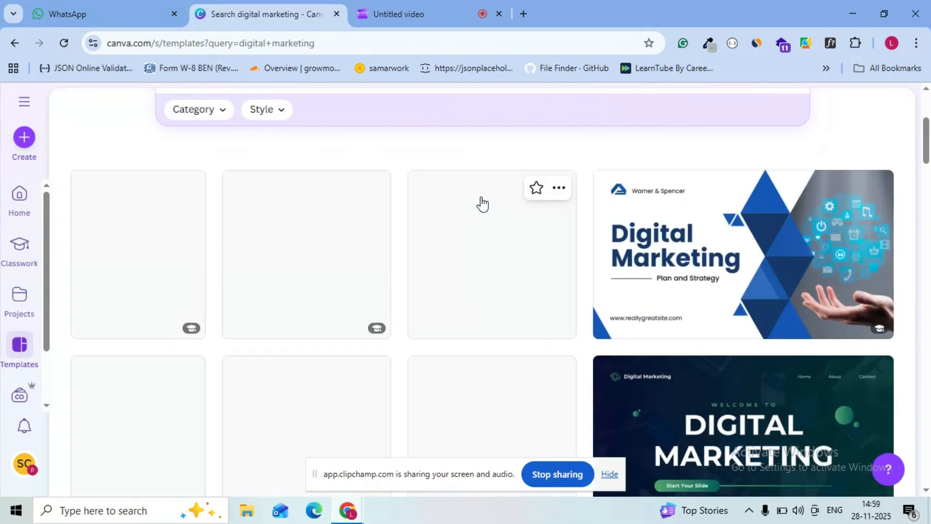
Step: Open the preview of the Purple and Orange 3D Modern Digital Marketing Services Instagram Post
scroll(335, 238, "down", 6)
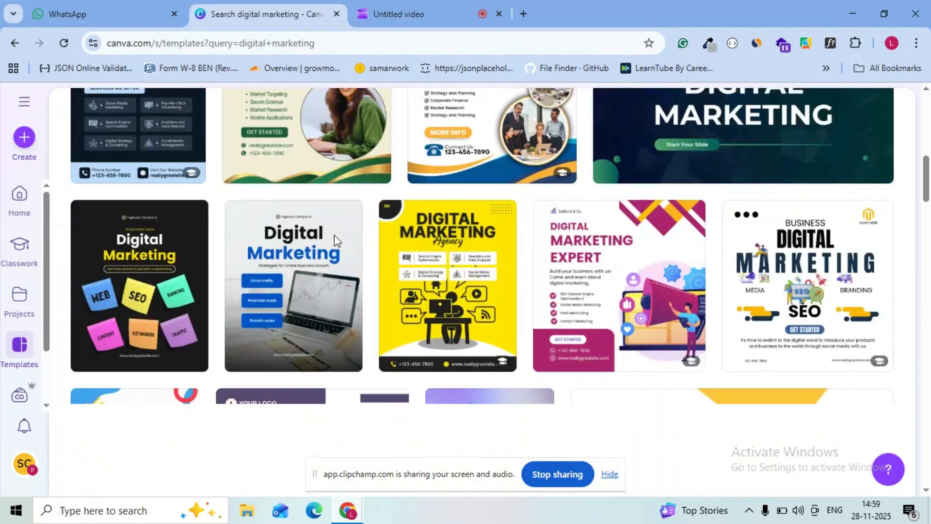
scroll(335, 238, "down", 5)
scroll(334, 238, "up", 12)
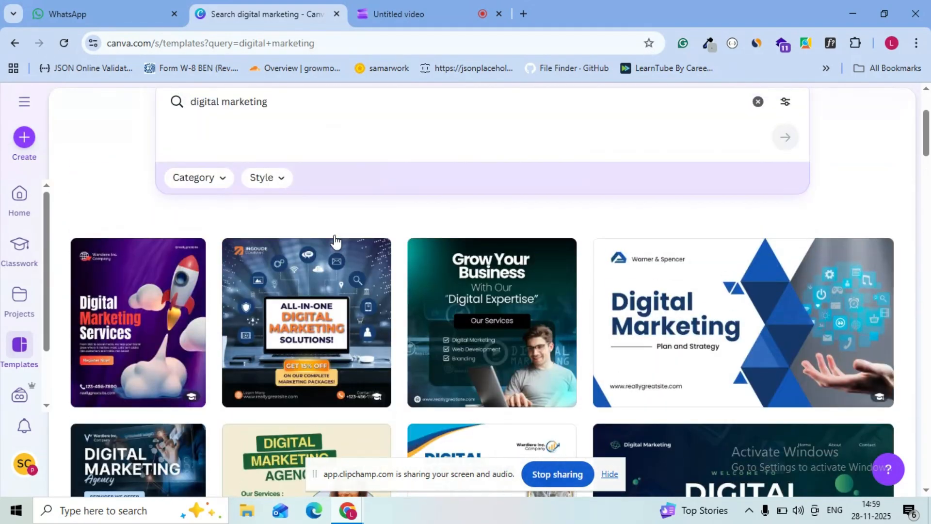
scroll(334, 240, "down", 3)
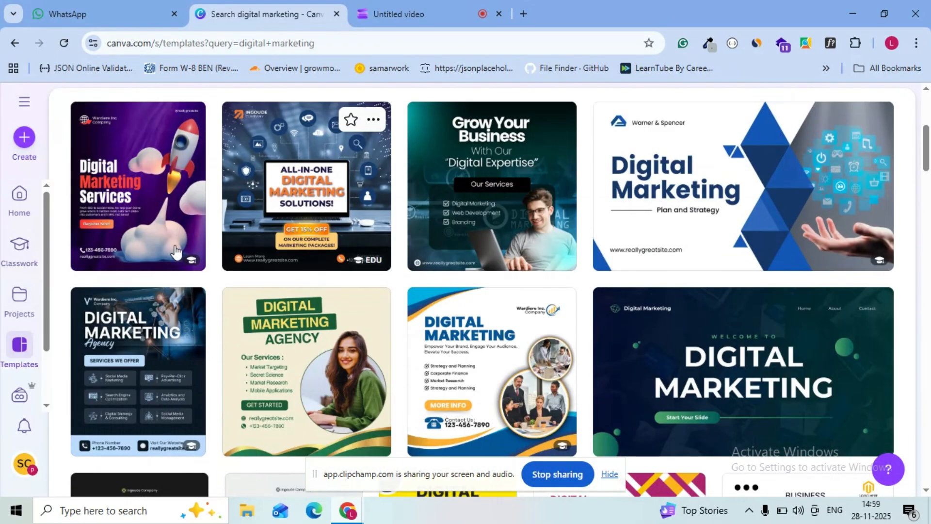
left_click(155, 190)
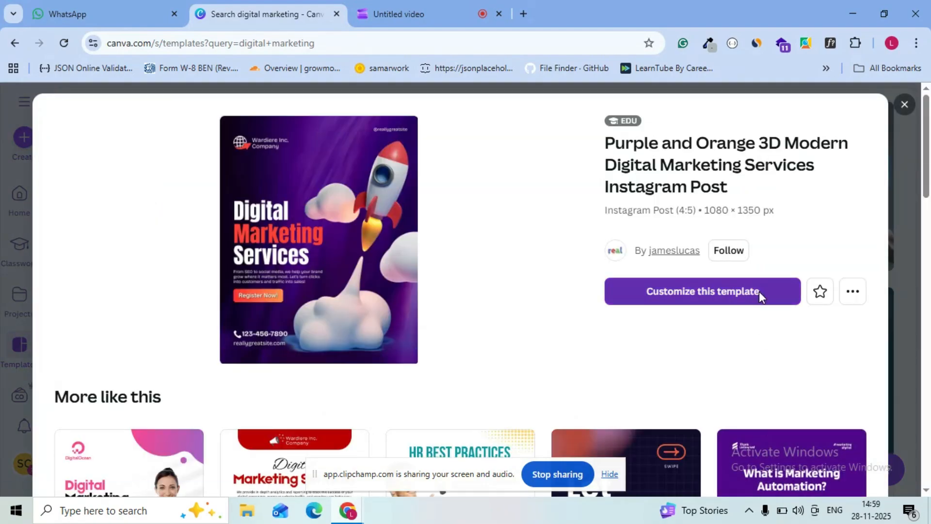
Step: Customize the Purple and Orange Digital Marketing Services template as a new editable design
left_click(758, 292)
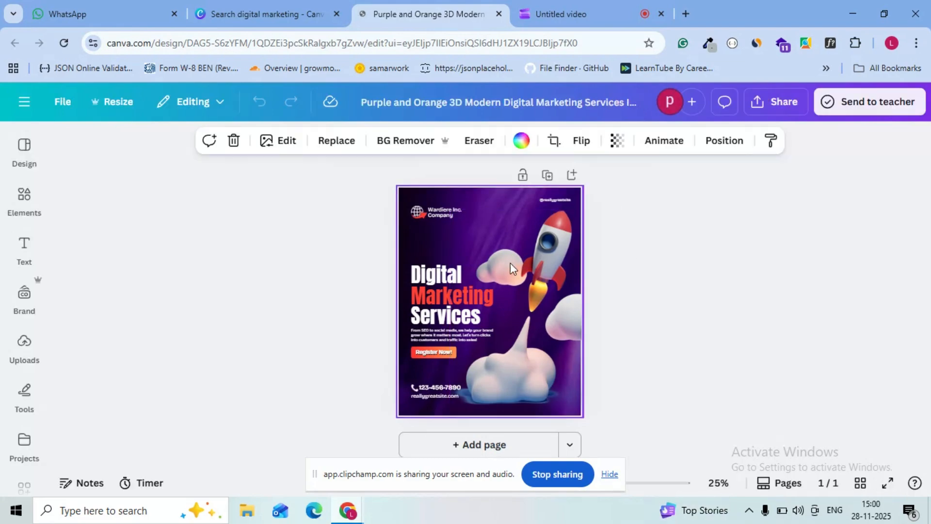
left_click(634, 483)
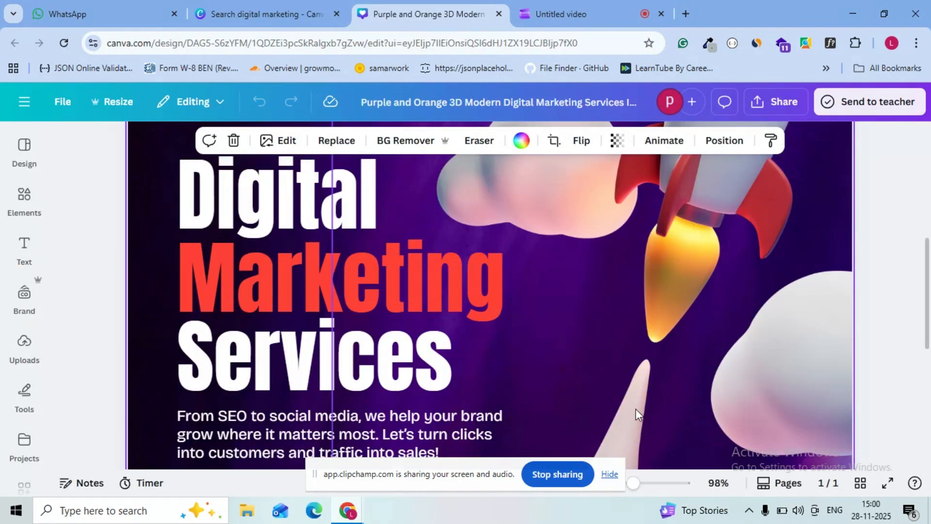
scroll(636, 409, "up", 6)
left_click(742, 242)
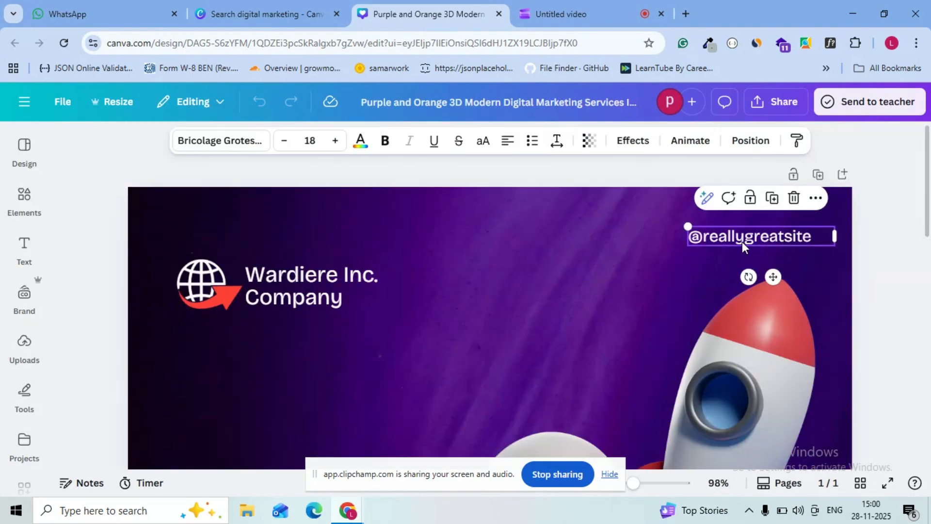
left_click(743, 241)
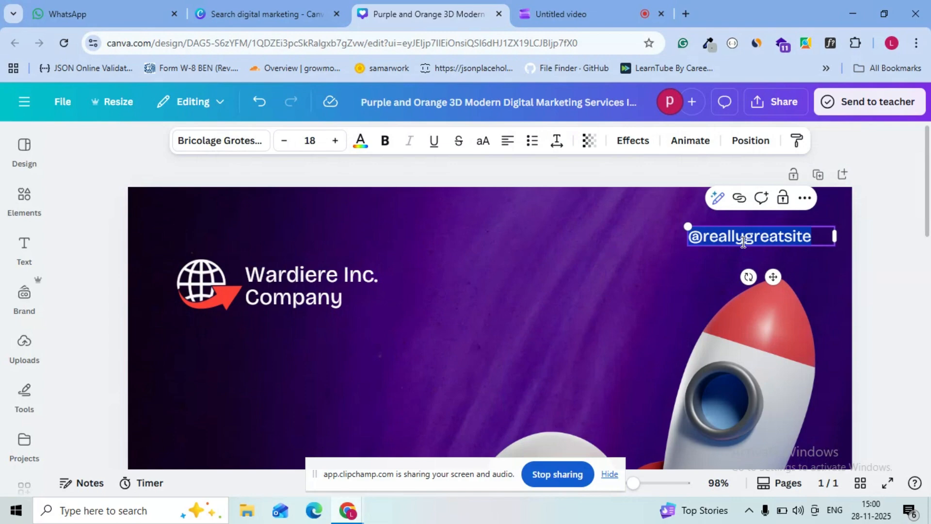
type("@mlr")
key("BackSpace")
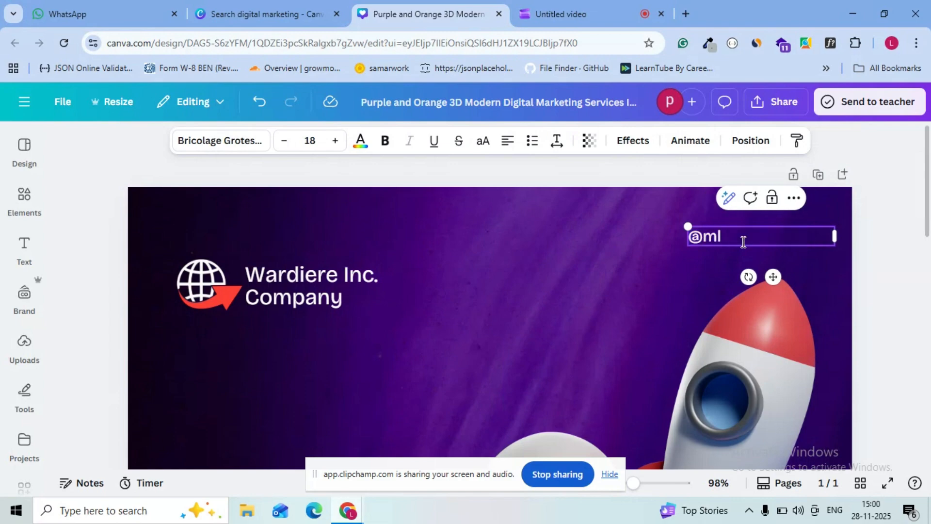
type("printhub")
left_click(316, 291)
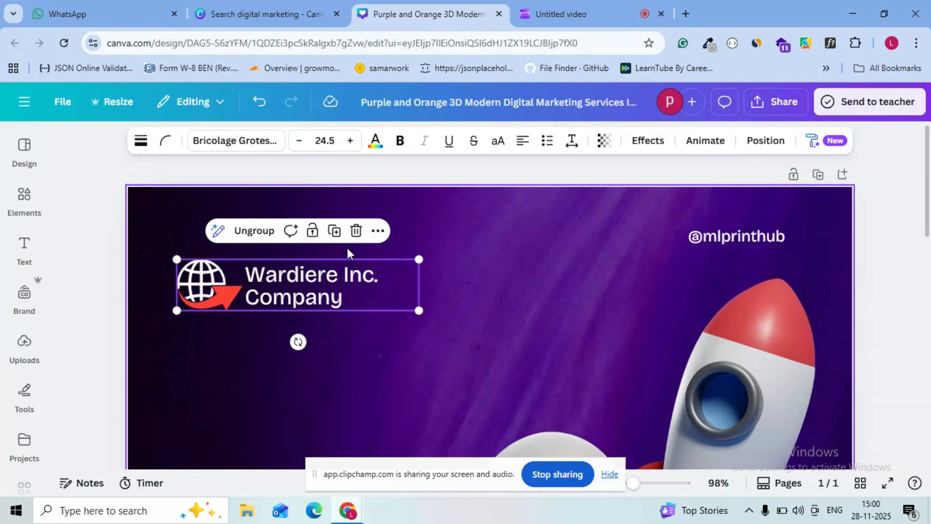
Step: Delete the Wardiere Inc. logo and name, then add the ML Print Hub logo from Uploads
left_click(356, 231)
left_click(19, 350)
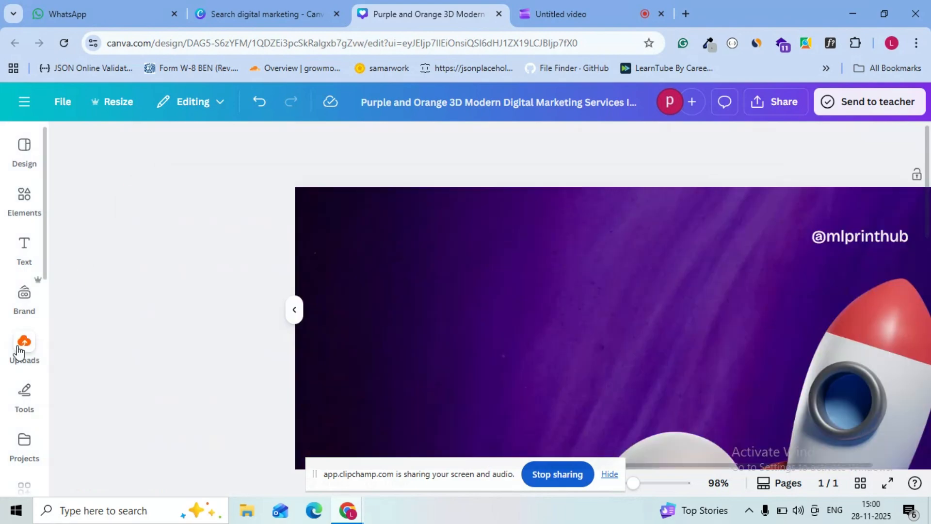
scroll(147, 349, "down", 1)
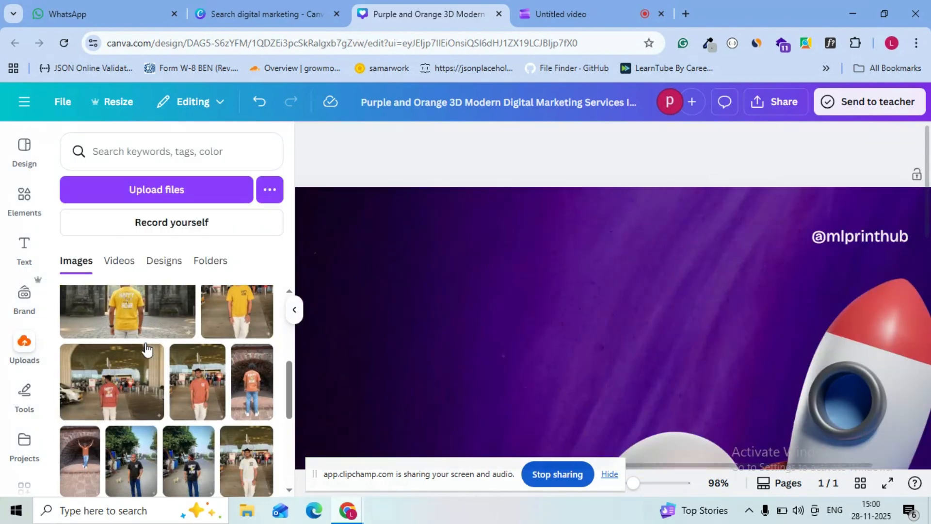
scroll(147, 349, "down", 3)
scroll(147, 349, "up", 1)
left_click(156, 391)
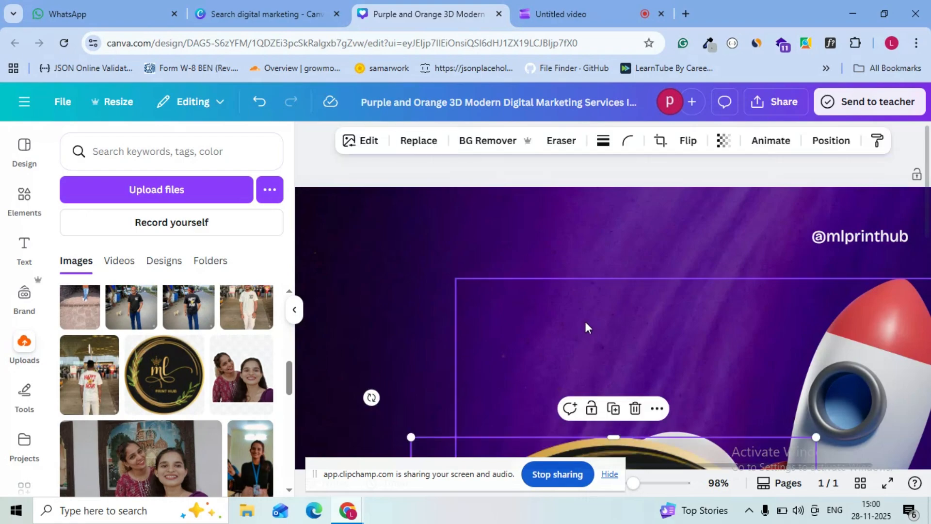
Step: Shrink the ML Print Hub logo to about 100x100 and place it top left
scroll(586, 327, "down", 3)
left_click_drag(595, 387, 527, 208)
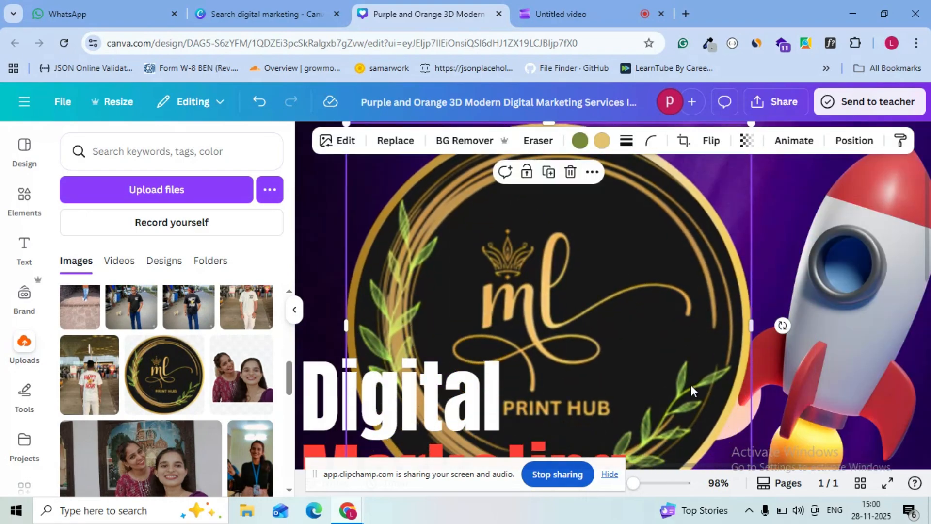
scroll(691, 391, "down", 2)
left_click_drag(751, 457, 568, 194)
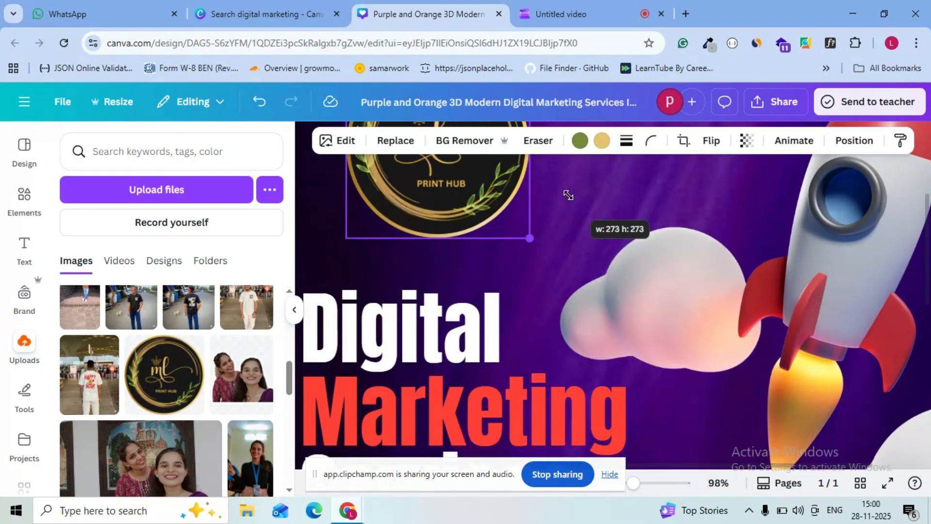
scroll(572, 322, "up", 4)
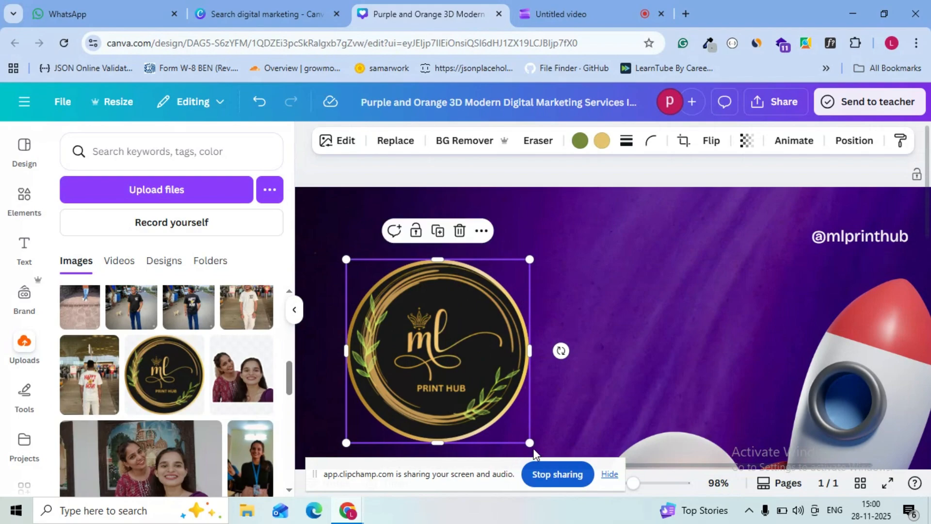
left_click_drag(530, 444, 454, 289)
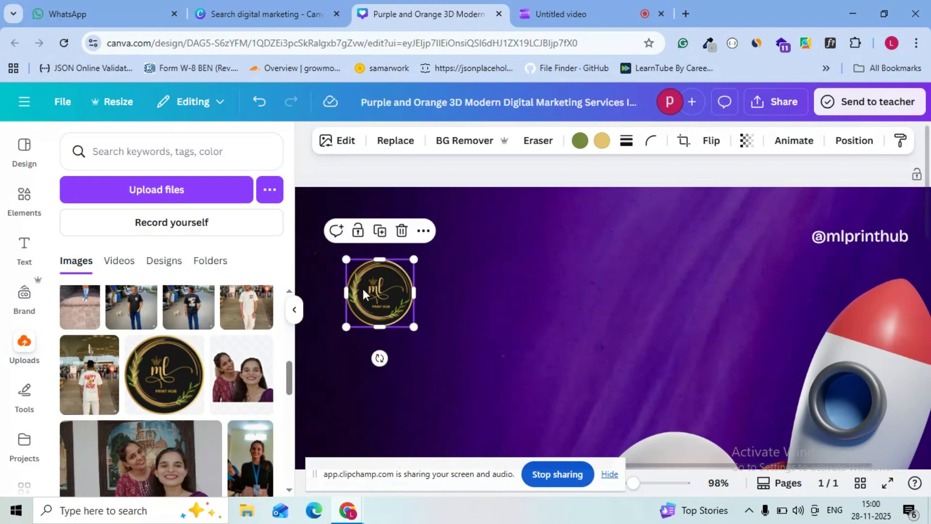
left_click_drag(364, 293, 363, 237)
scroll(491, 291, "down", 5)
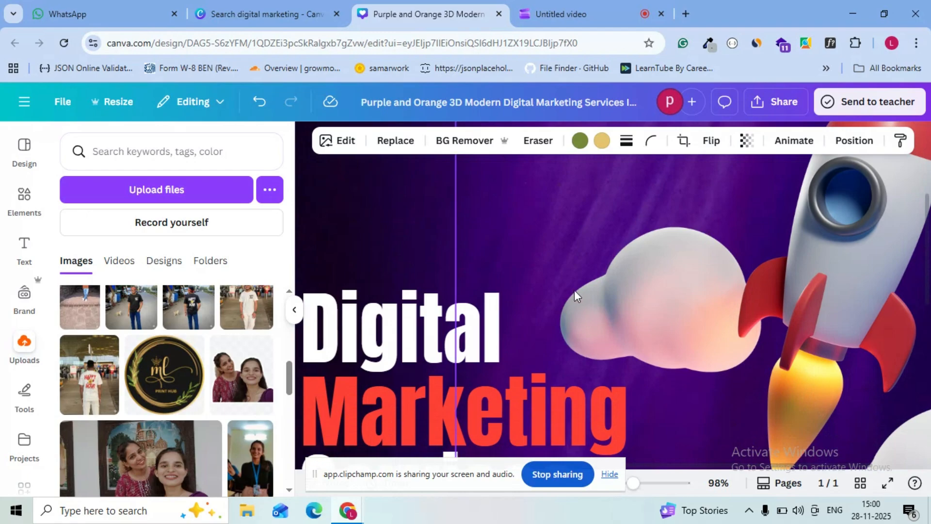
scroll(575, 296, "down", 2)
left_click_drag(633, 483, 626, 484)
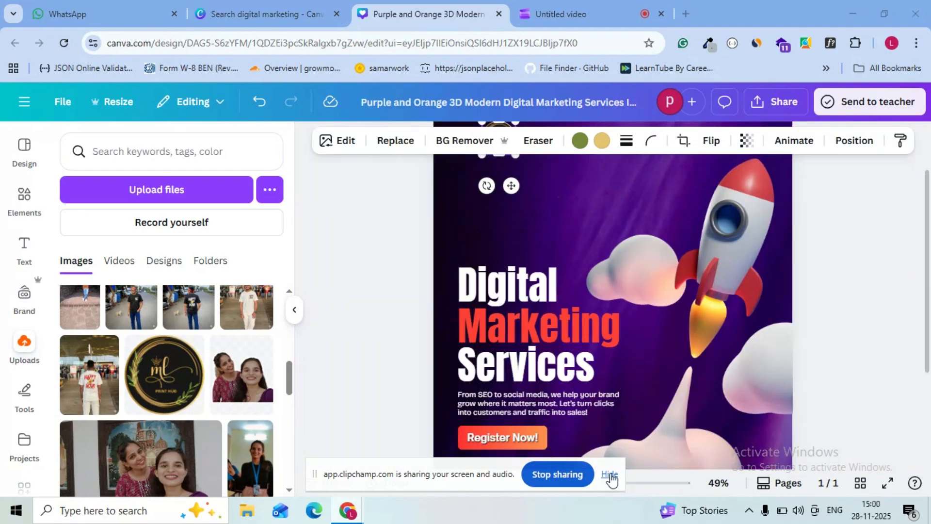
left_click(609, 474)
scroll(626, 422, "up", 3)
Step: Replace the placeholder phone number with the shop's number, widening it onto one line
left_click(497, 214)
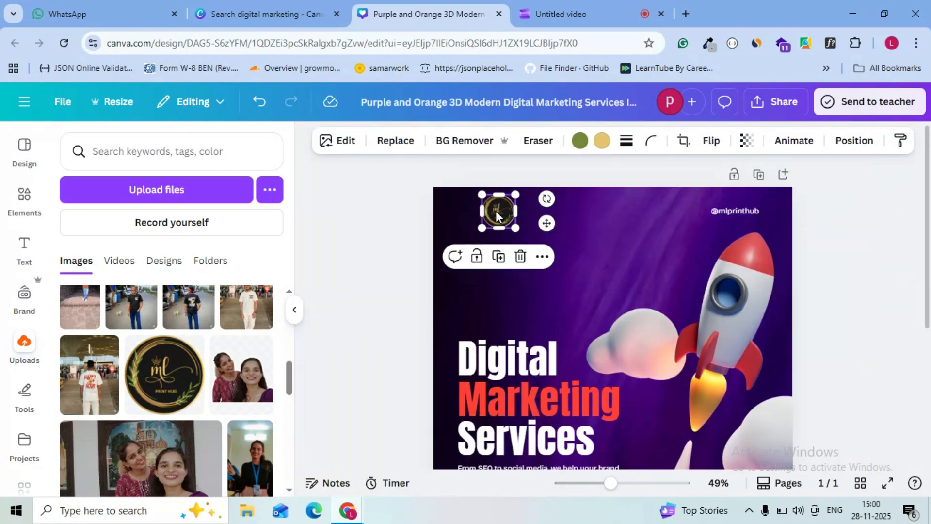
scroll(609, 358, "down", 4)
scroll(487, 349, "down", 2)
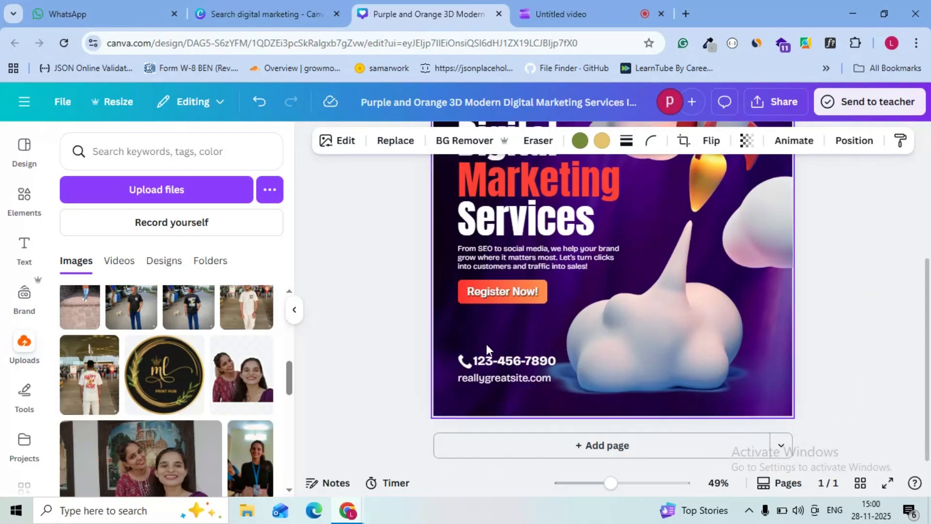
double_click(491, 358)
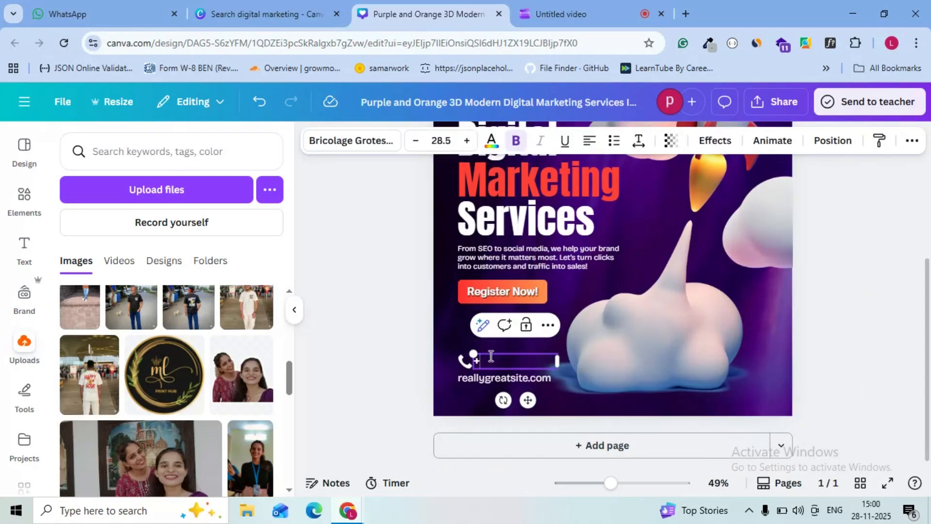
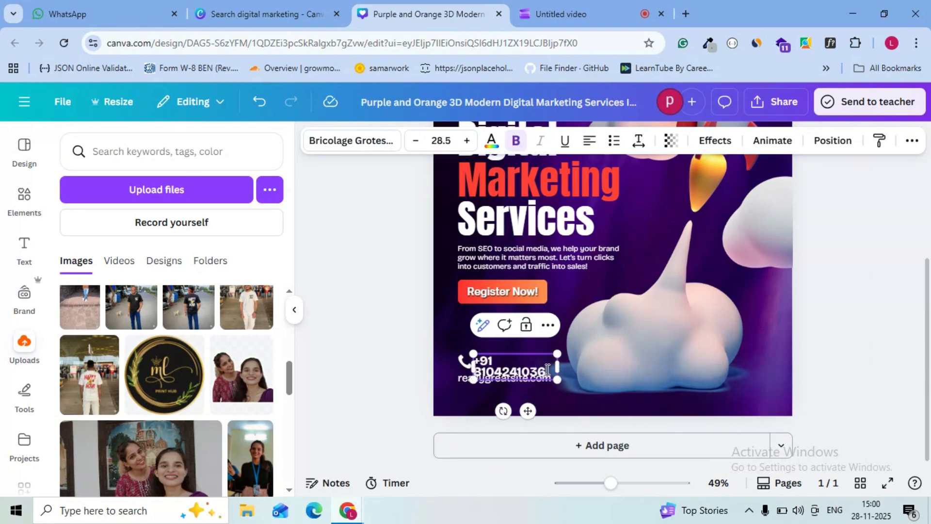
left_click_drag(557, 368, 584, 361)
Step: Change the placeholder website address to mlprinthub.com
double_click(508, 379)
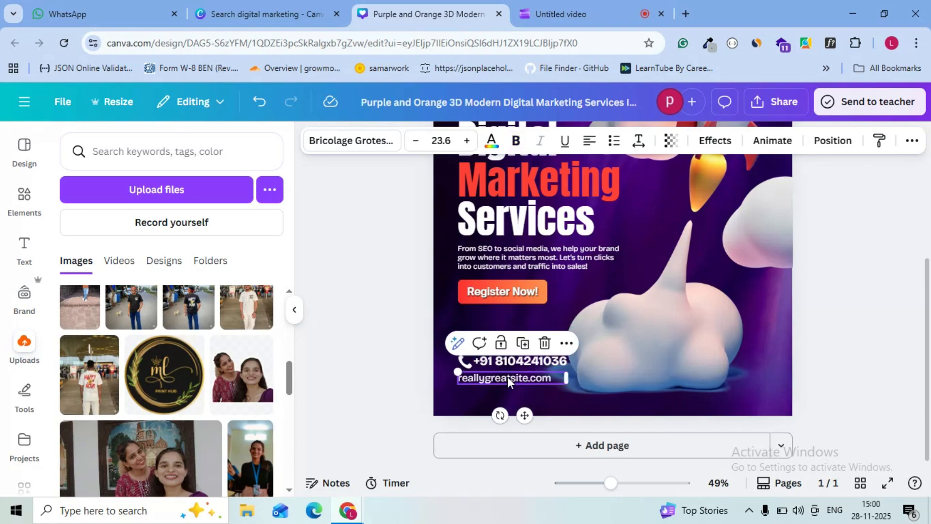
type("mlprint")
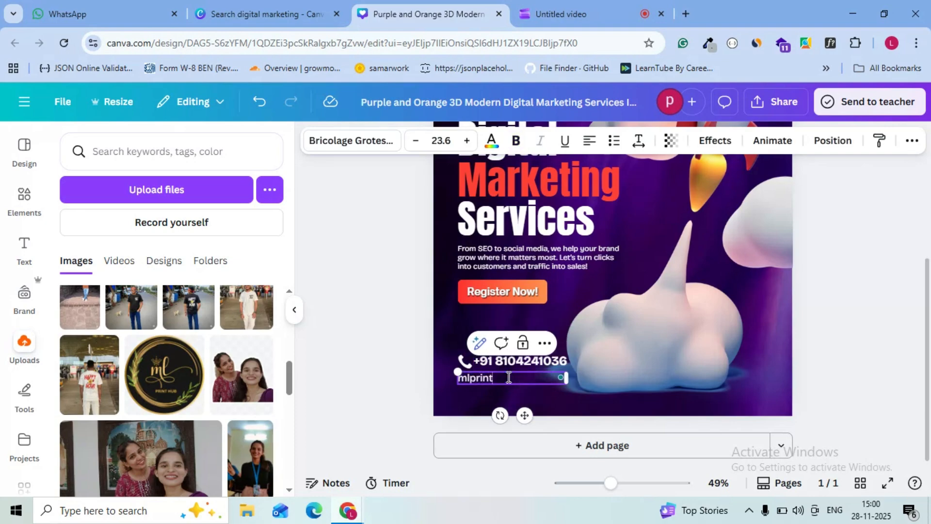
type("hub.com")
left_click(835, 336)
scroll(832, 337, "up", 5)
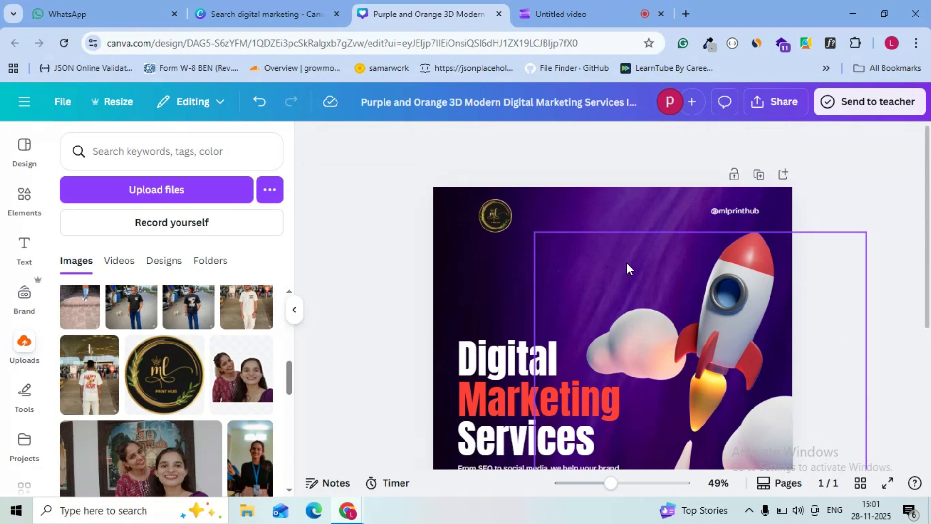
scroll(627, 269, "down", 4)
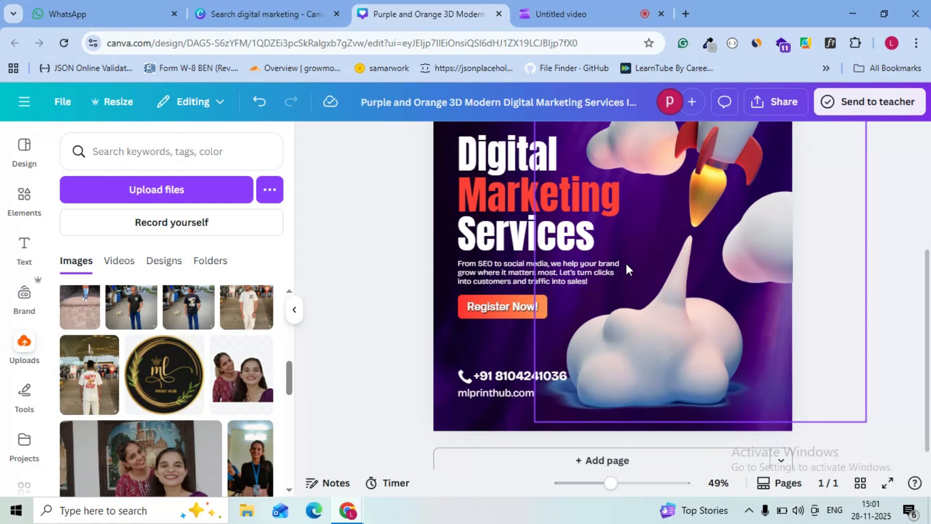
scroll(626, 263, "up", 2)
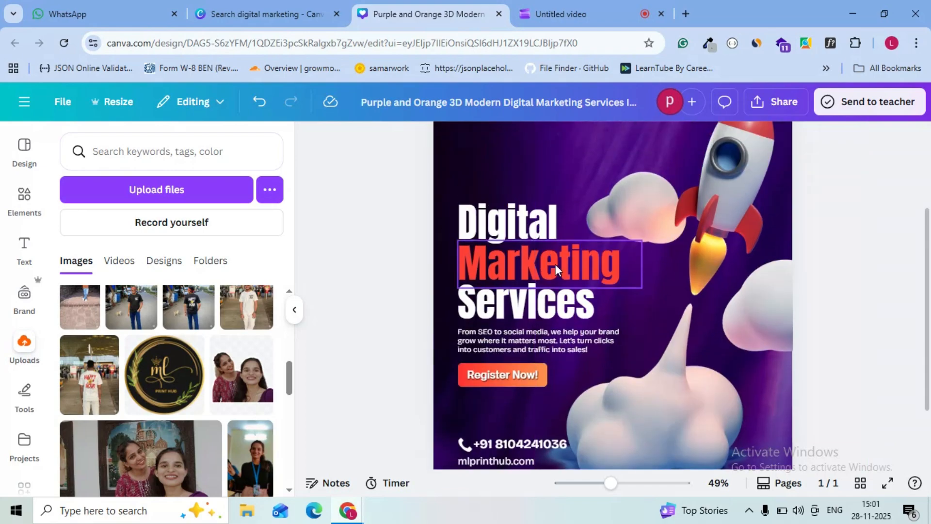
Step: Present the finished poster full screen, step through it, then exit
left_click(888, 482)
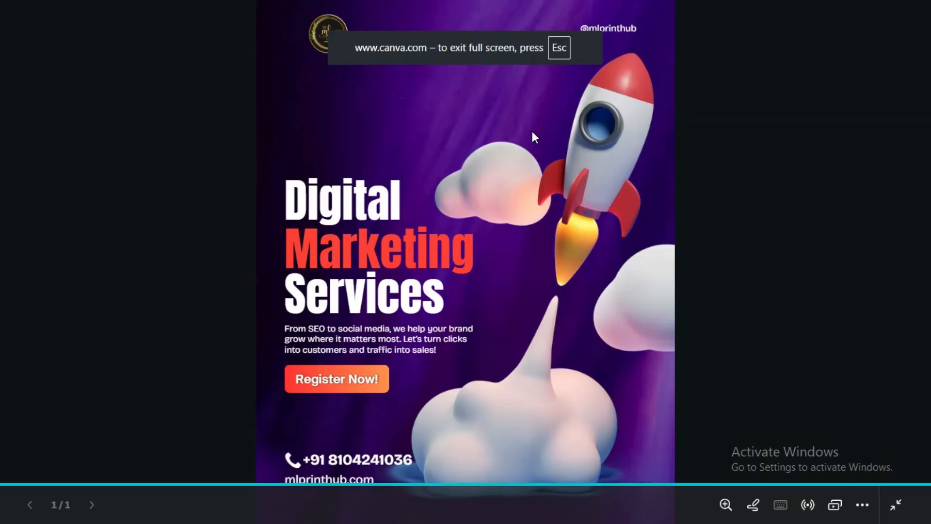
left_click(308, 375)
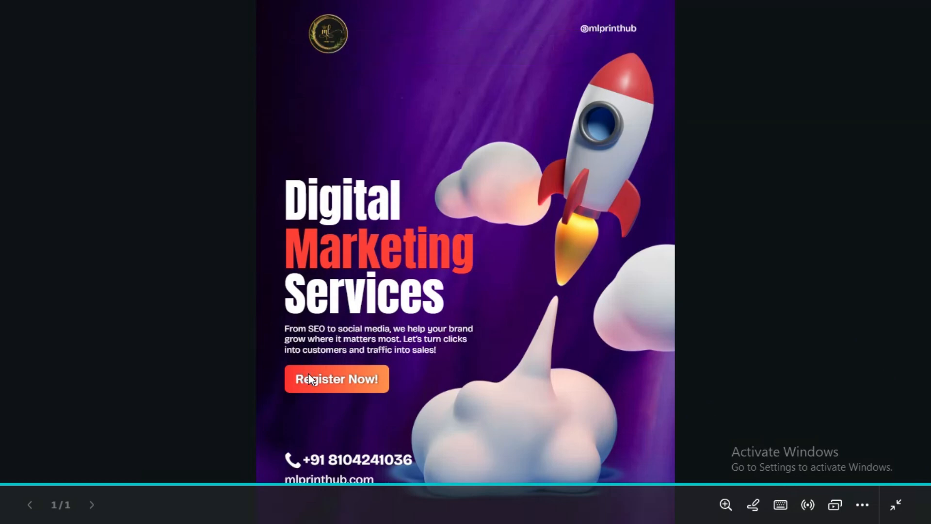
key("Escape")
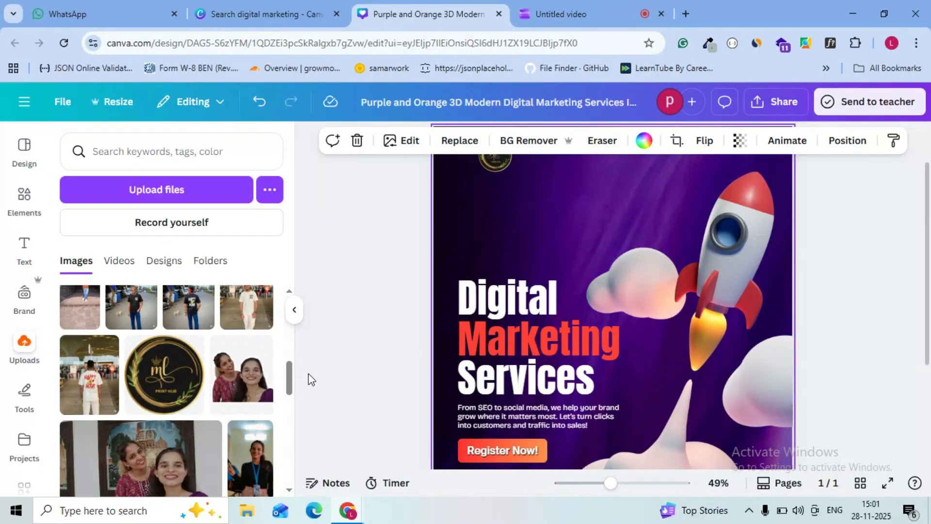
Step: Close the template preview on the search tab and return to the Canva home page
left_click(236, 6)
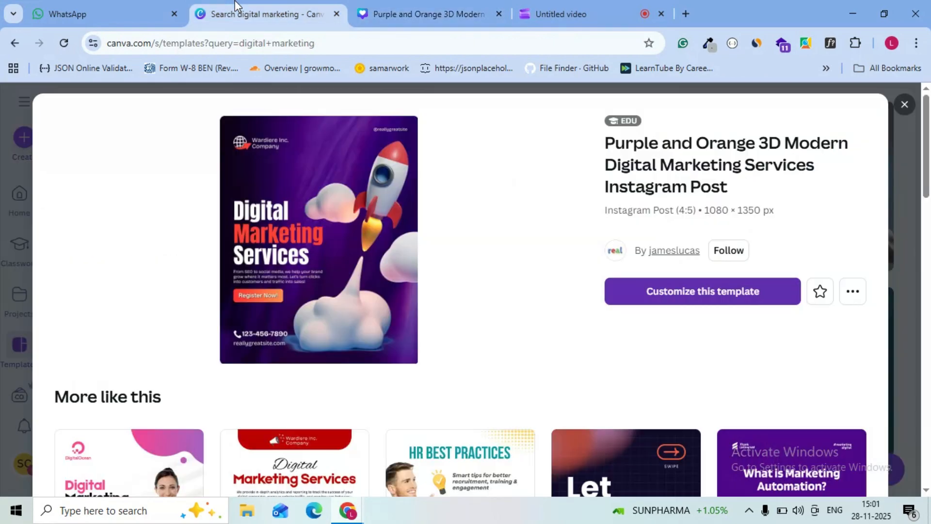
left_click(439, 10)
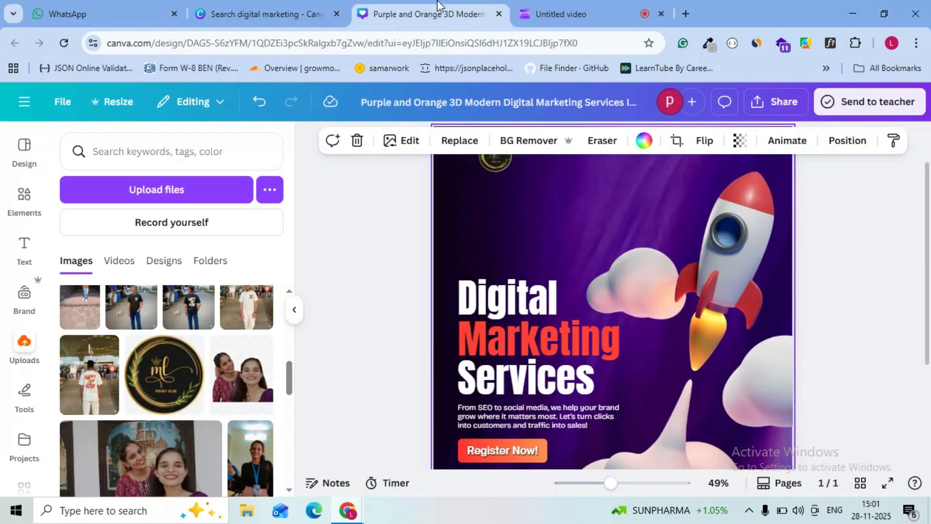
left_click(218, 8)
left_click(899, 107)
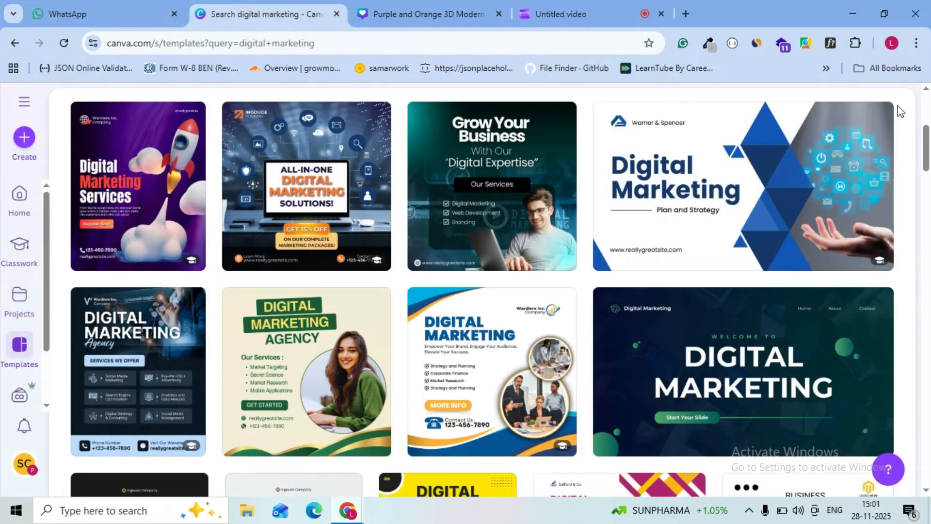
left_click(10, 195)
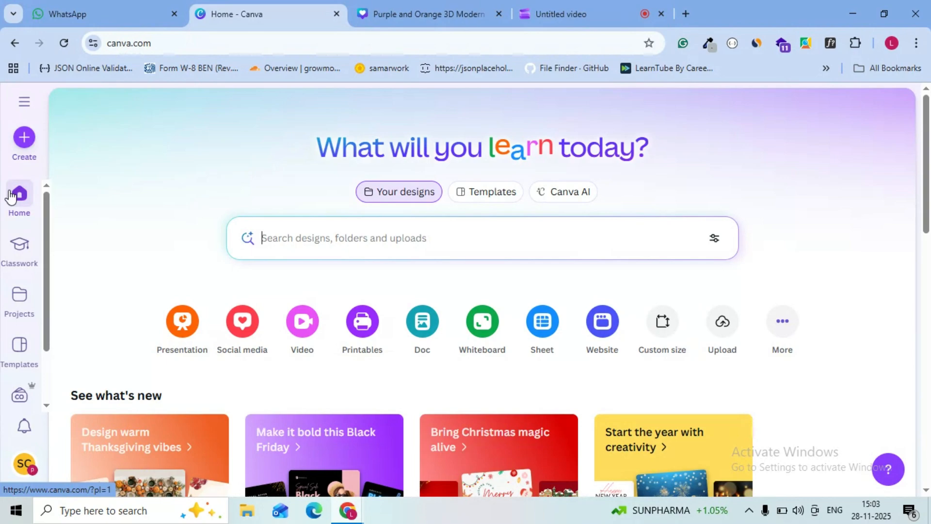
scroll(350, 407, "down", 4)
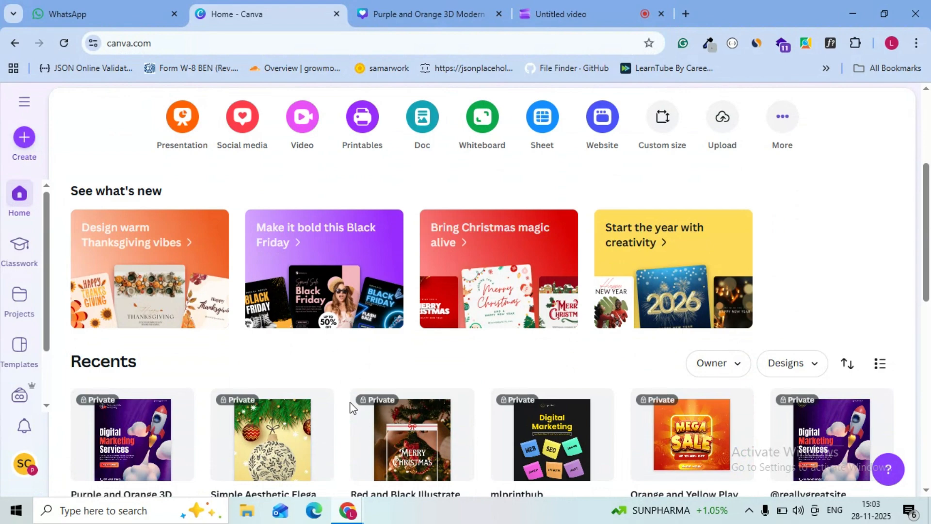
scroll(426, 445, "up", 3)
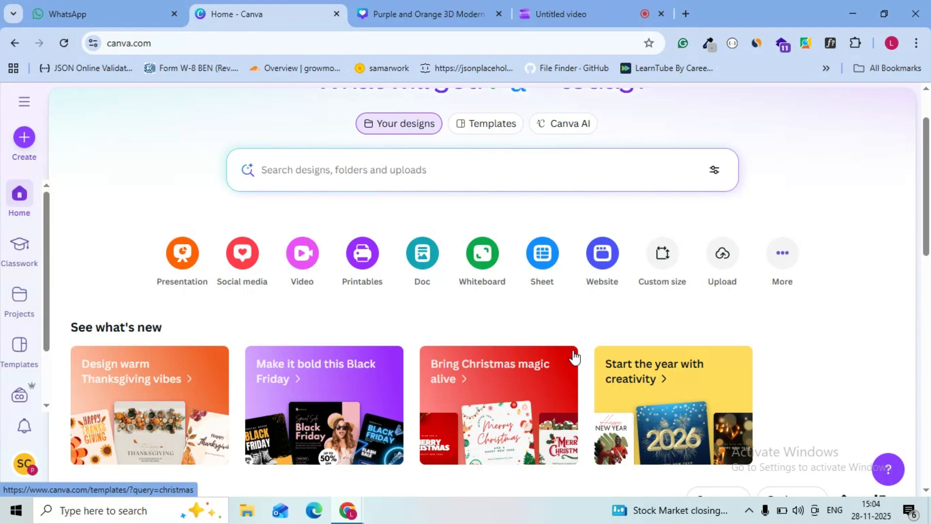
scroll(574, 358, "up", 2)
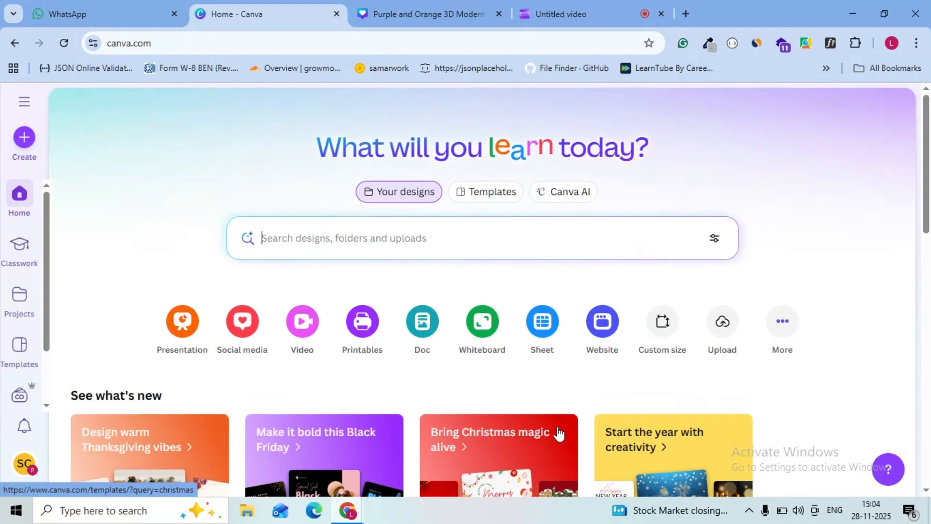
scroll(559, 433, "down", 2)
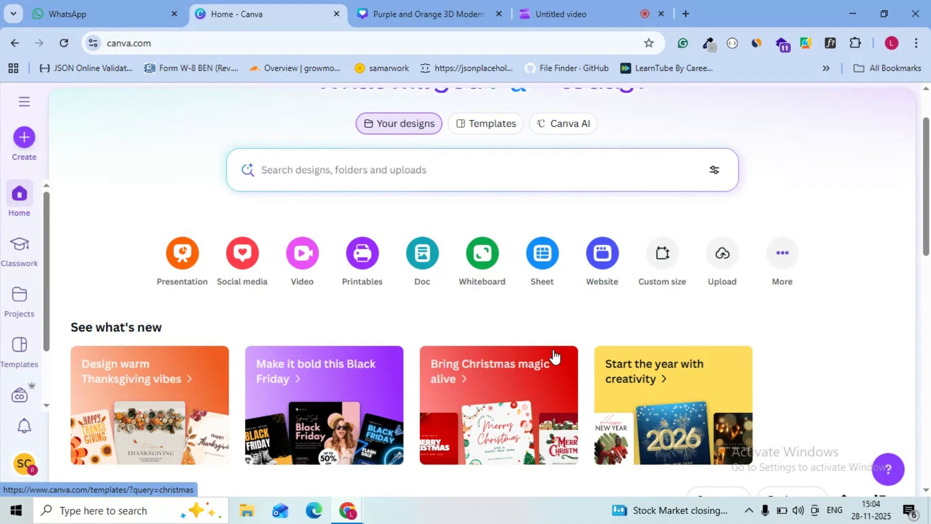
Step: Search Canva templates for 'digital marketing reel'
left_click(468, 127)
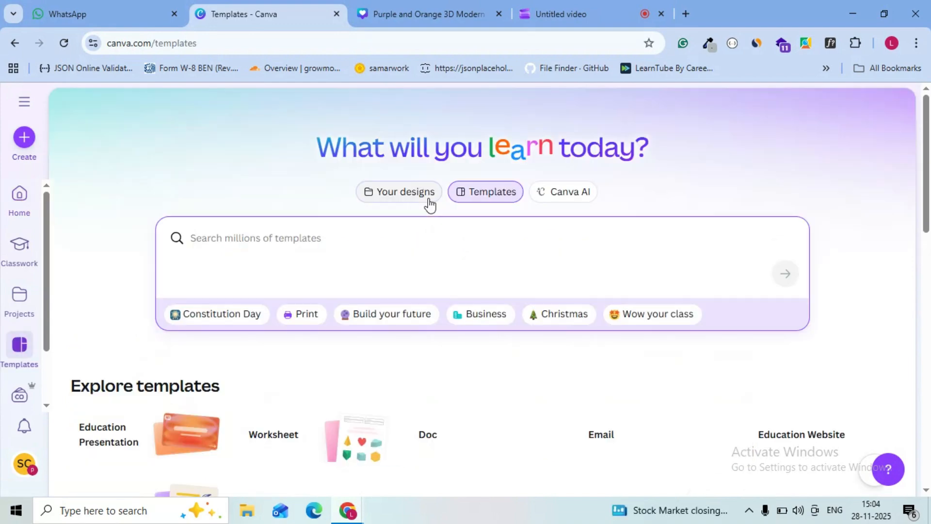
type("digita")
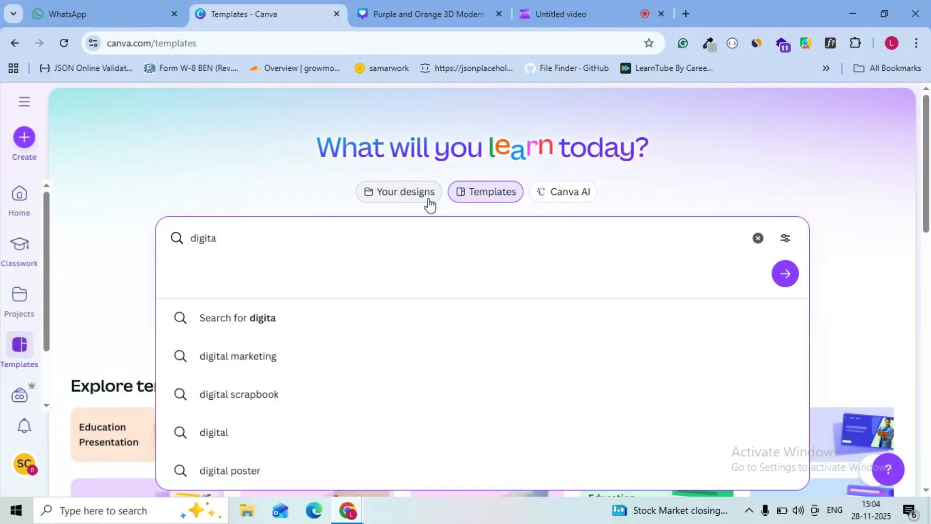
type("l marekting ")
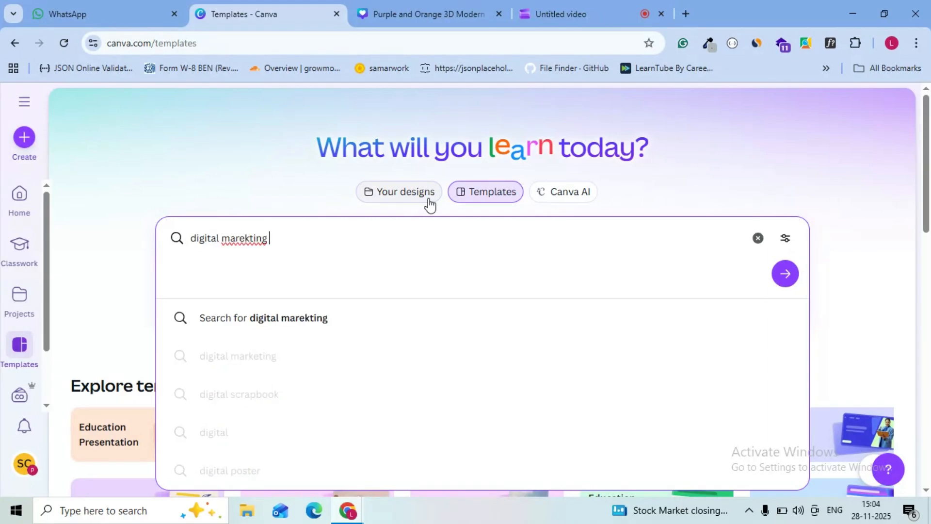
type("reel")
key("Return")
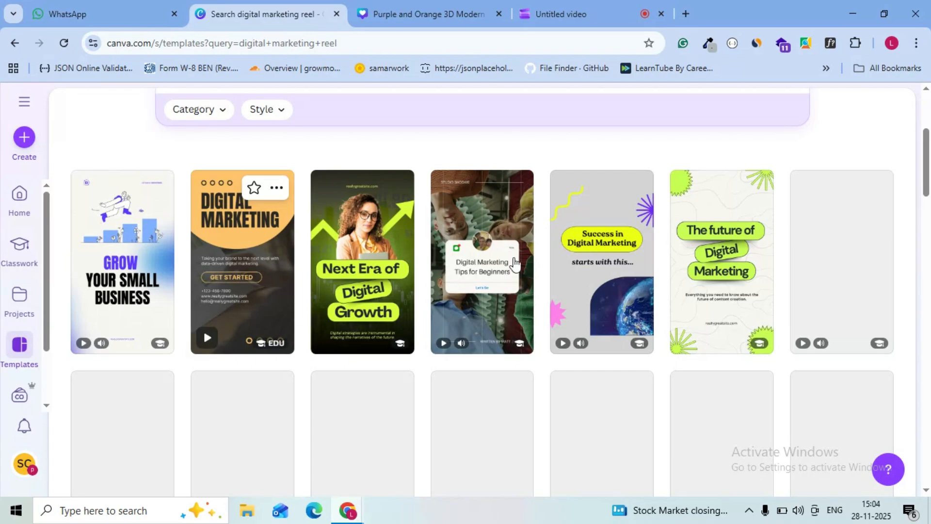
Step: Browse the vertical reel template results, closing an opened template's details
mouse_move(144, 282)
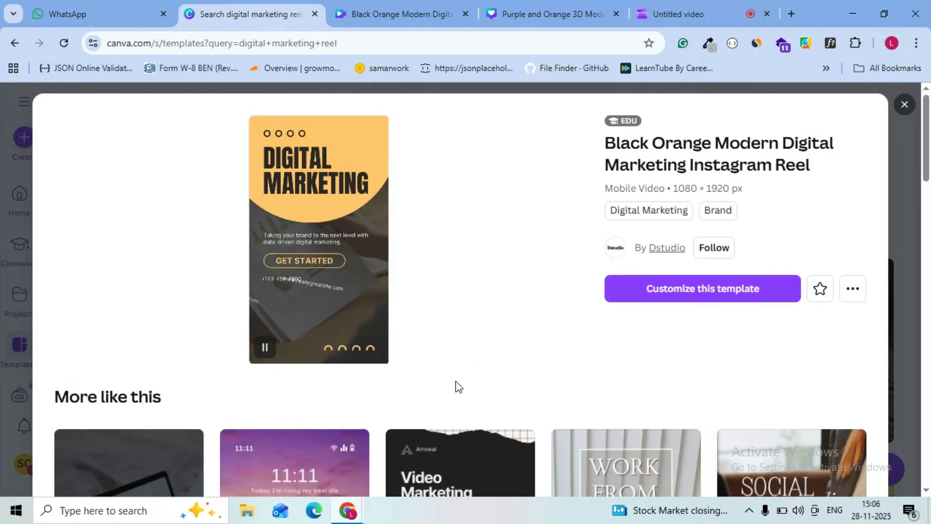
scroll(457, 387, "down", 2)
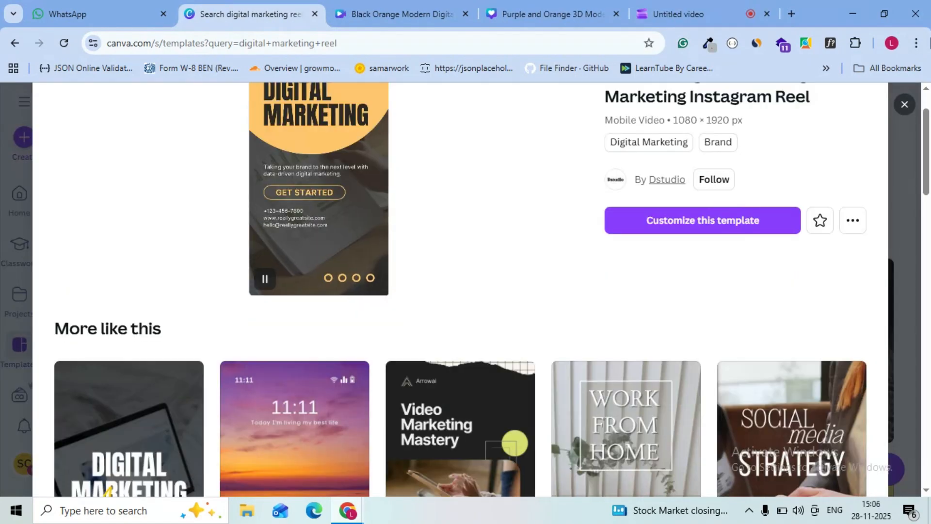
left_click(905, 105)
mouse_move(455, 357)
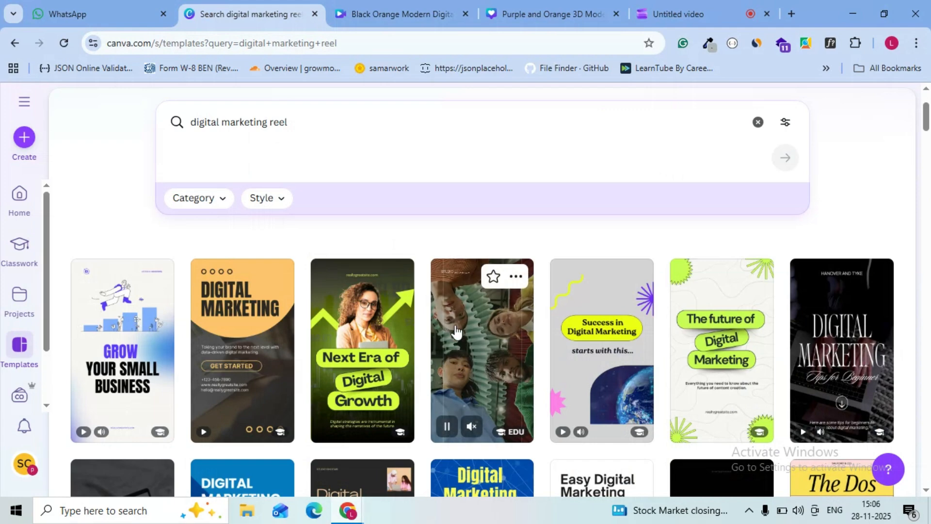
scroll(456, 332, "down", 2)
mouse_move(167, 373)
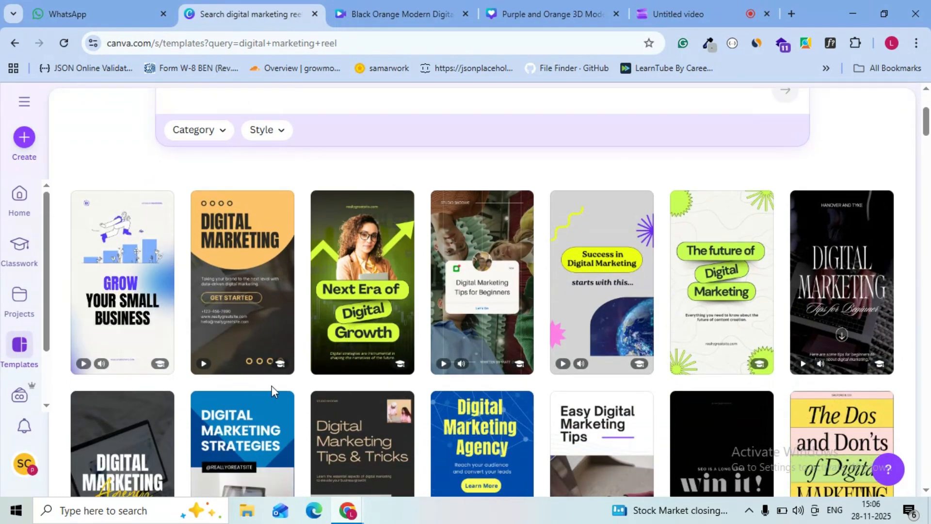
mouse_move(290, 375)
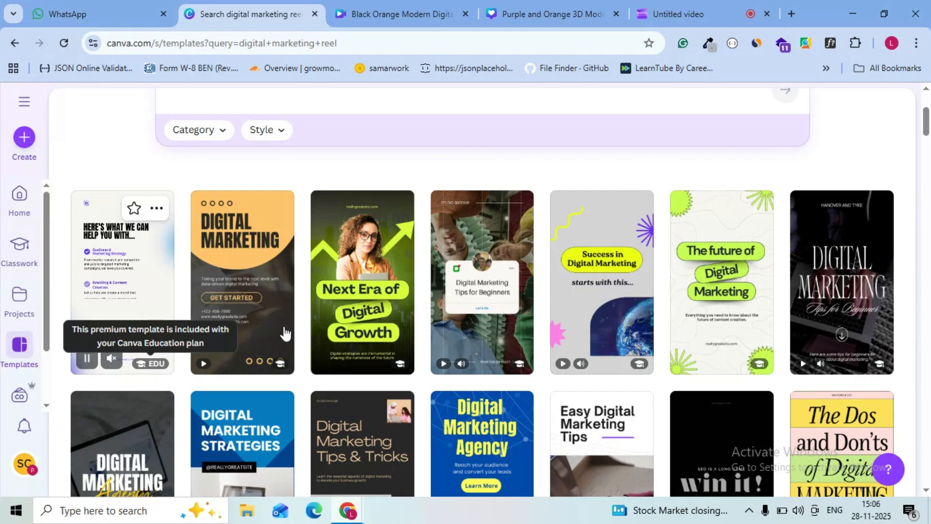
scroll(286, 334, "down", 5)
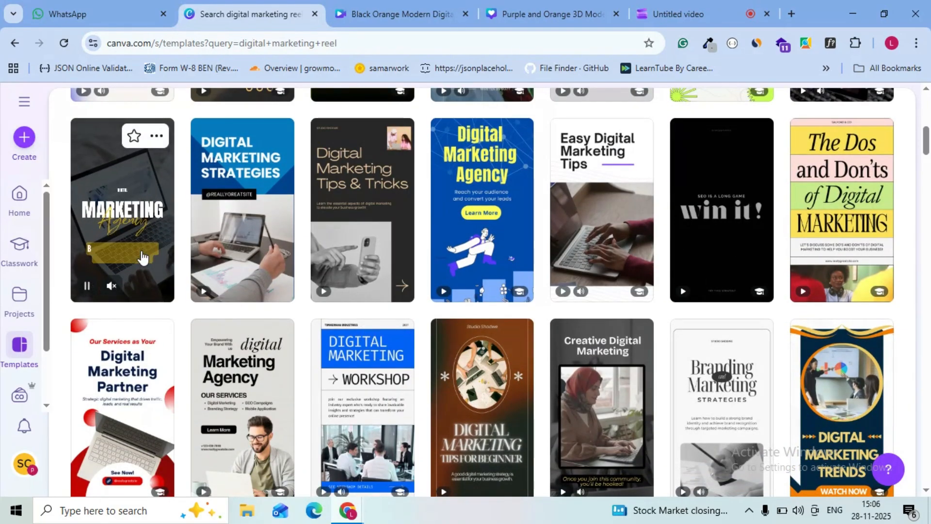
mouse_move(243, 246)
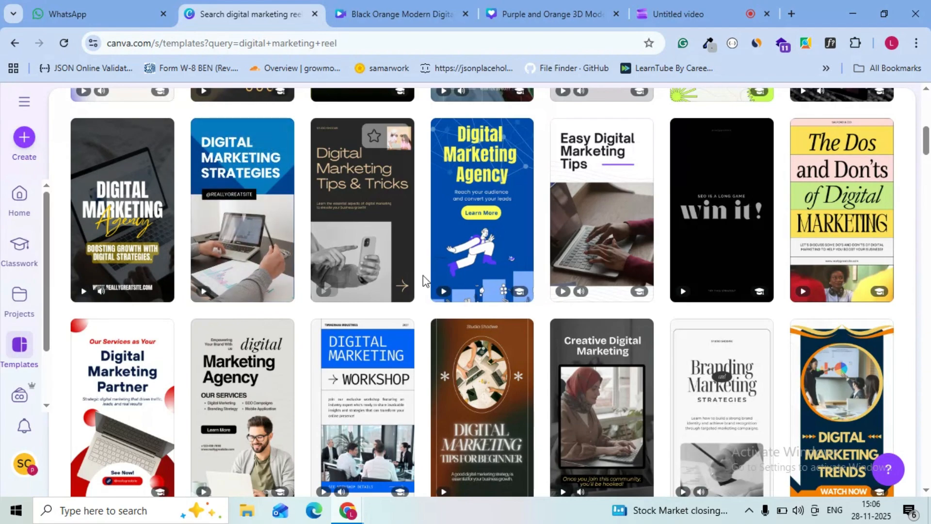
scroll(535, 372, "up", 5)
scroll(535, 372, "up", 4)
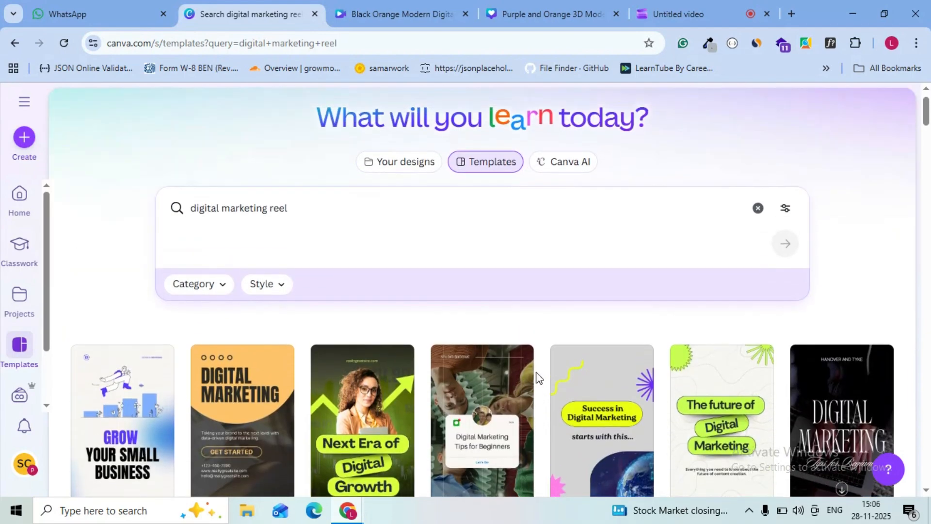
Step: On the Black Orange reel template, replace the phone number with the shop's number
left_click(354, 7)
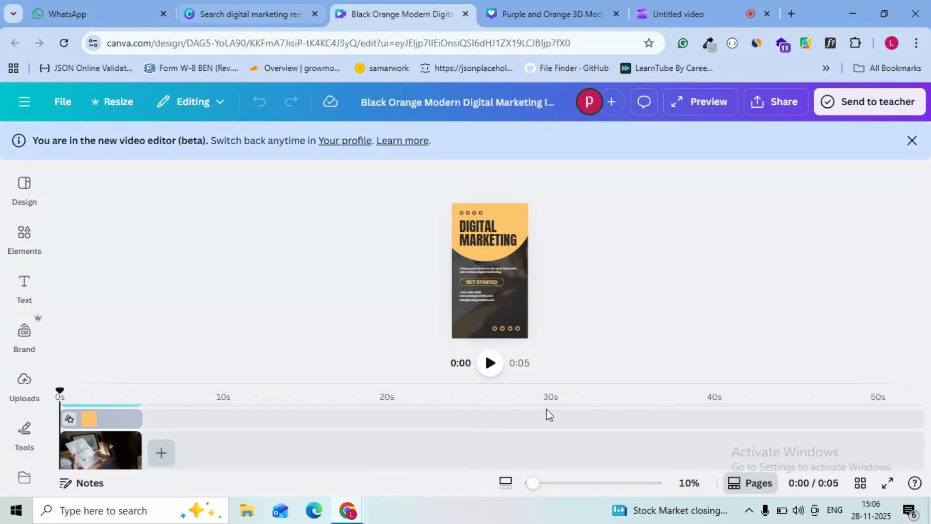
left_click(569, 483)
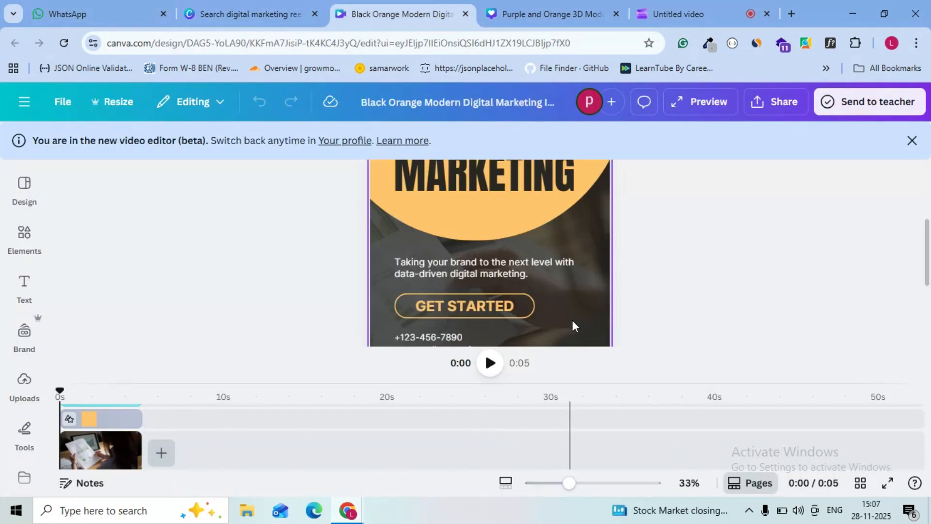
scroll(573, 320, "up", 2)
scroll(573, 319, "down", 5)
scroll(572, 320, "up", 2)
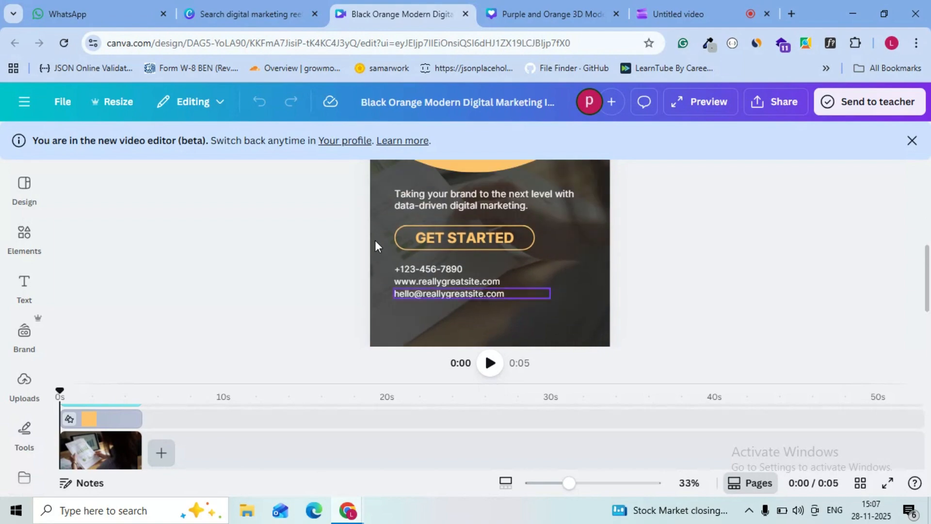
double_click(464, 270)
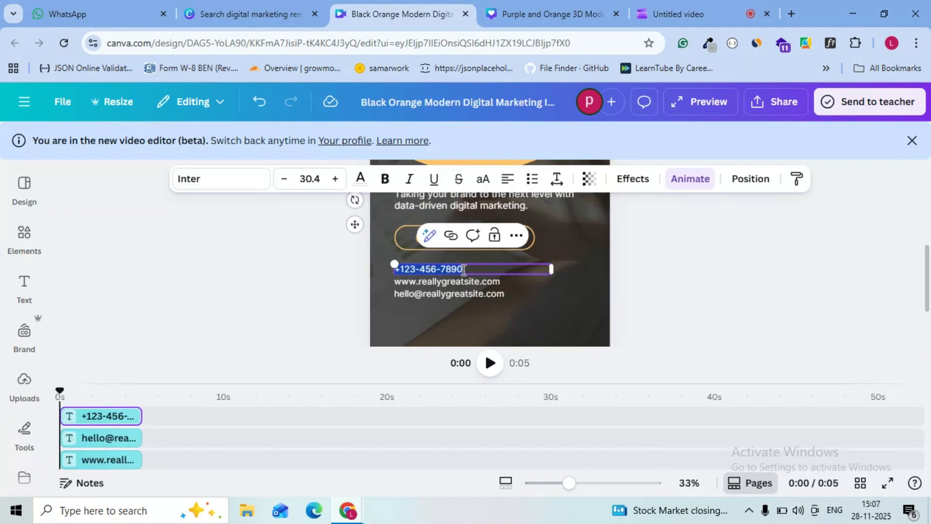
key("BackSpace")
key("ctrl+z")
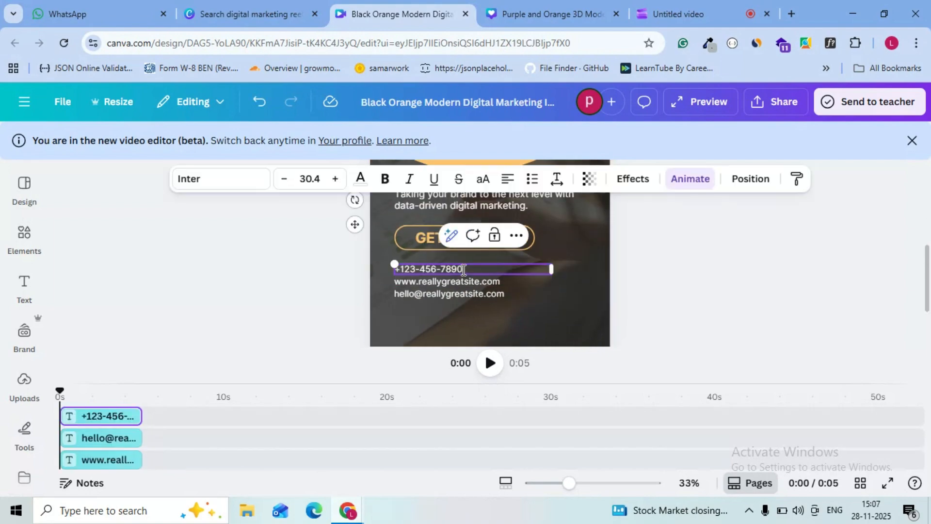
double_click(464, 270)
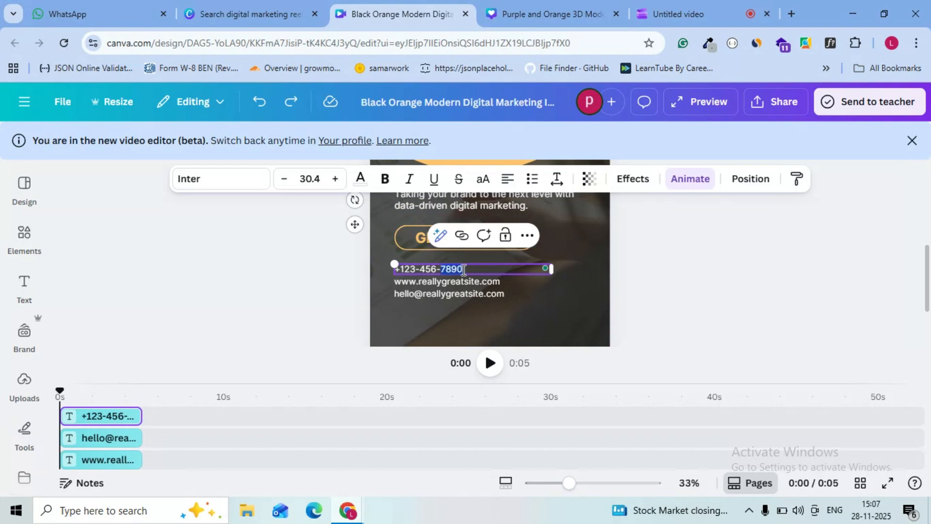
triple_click(464, 269)
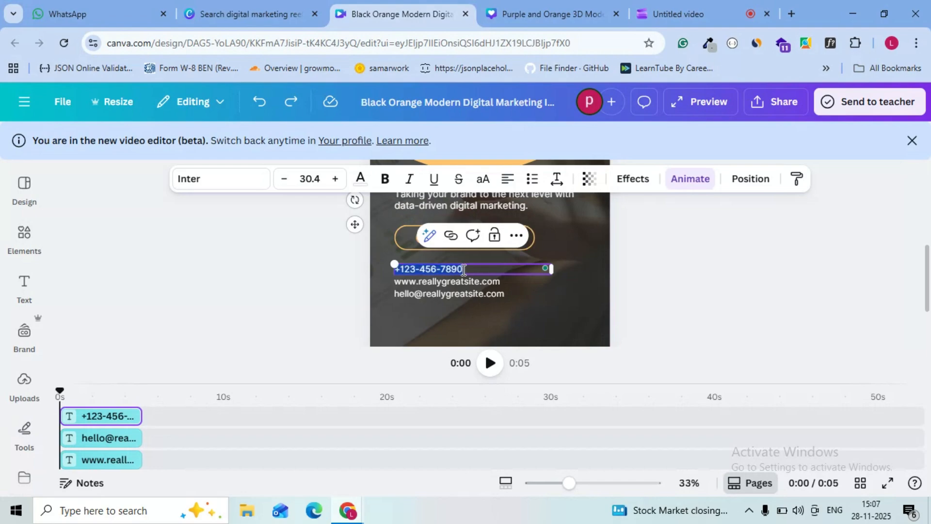
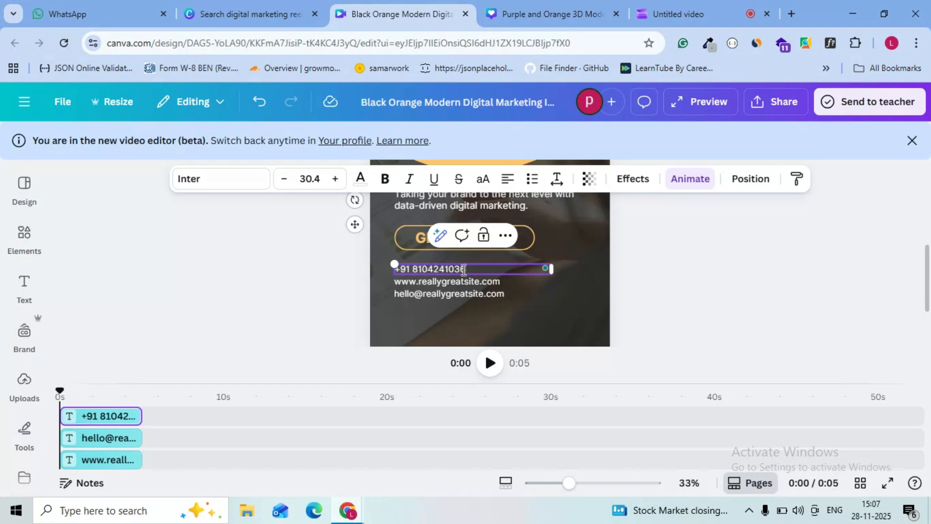
triple_click(425, 282)
type("www.mlpri")
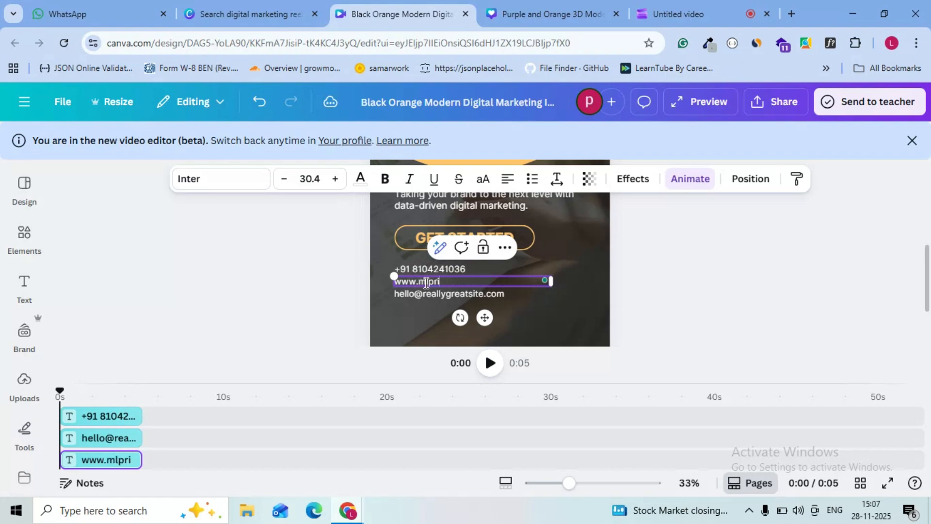
type("nthub.com")
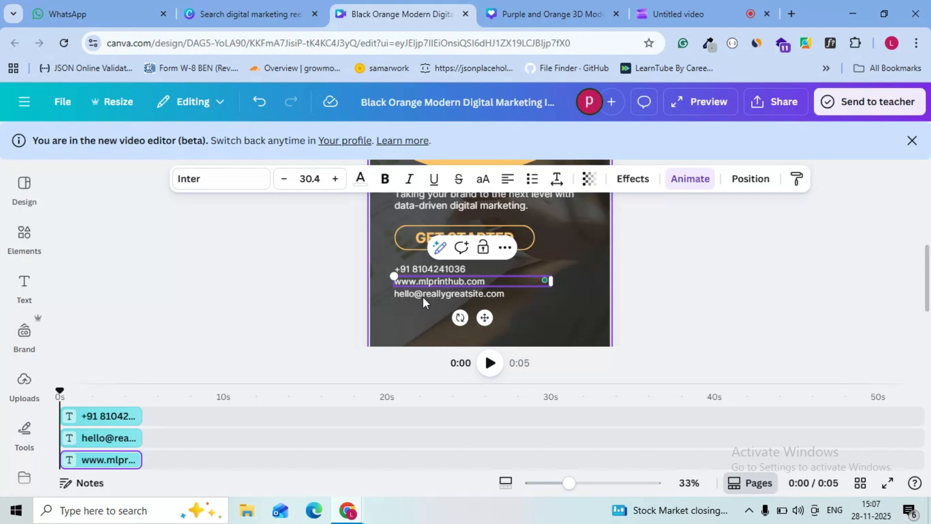
triple_click(423, 295)
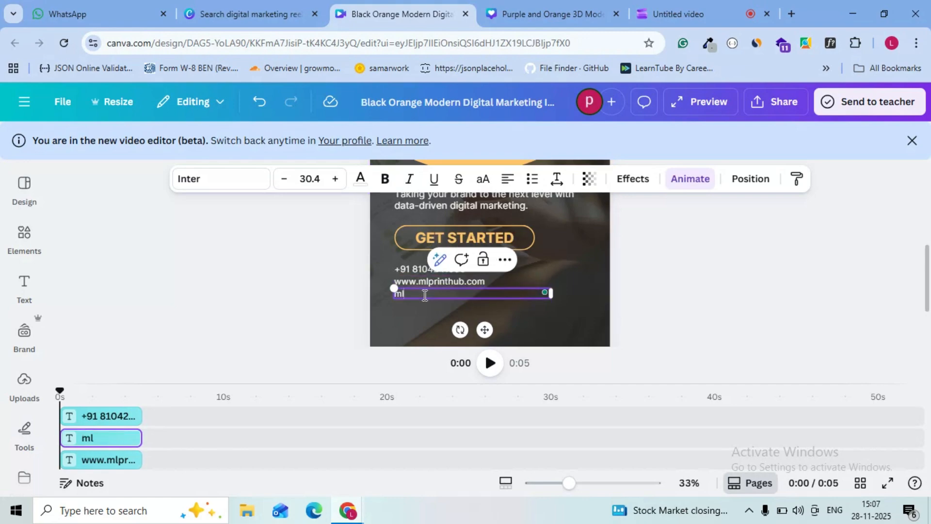
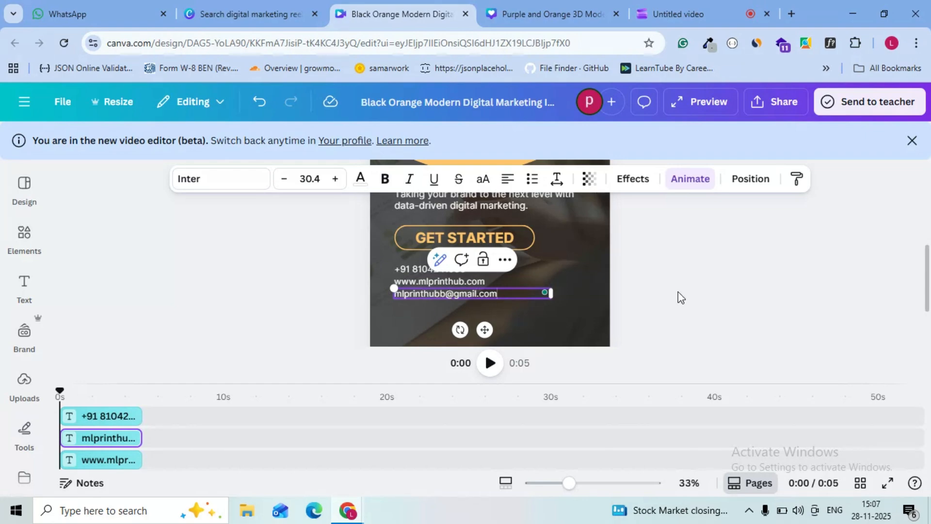
Step: Finish editing the e-mail line by clicking off it
left_click(681, 297)
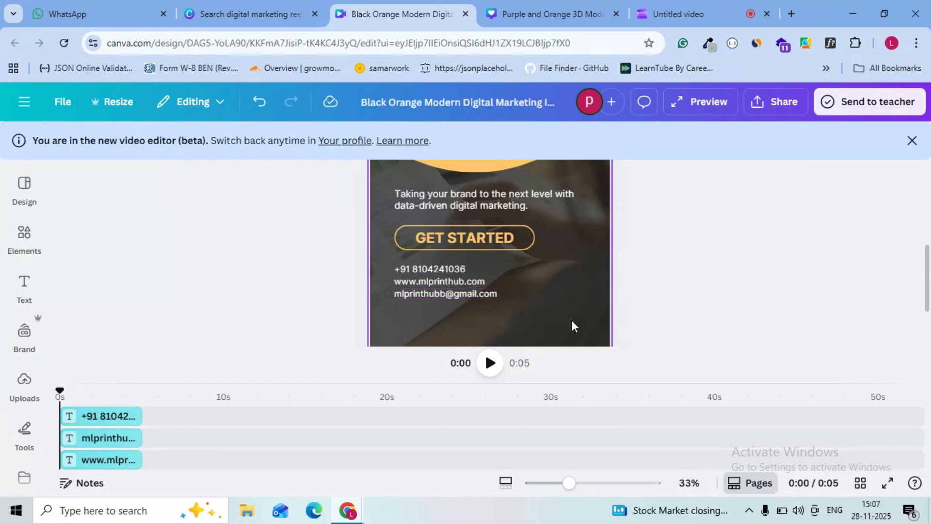
scroll(586, 274, "up", 3)
scroll(586, 274, "down", 3)
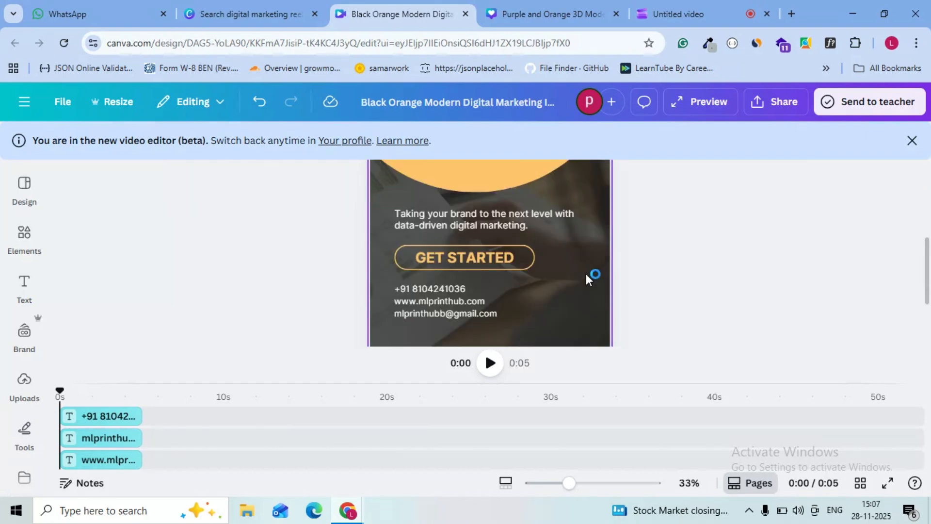
scroll(586, 273, "down", 2)
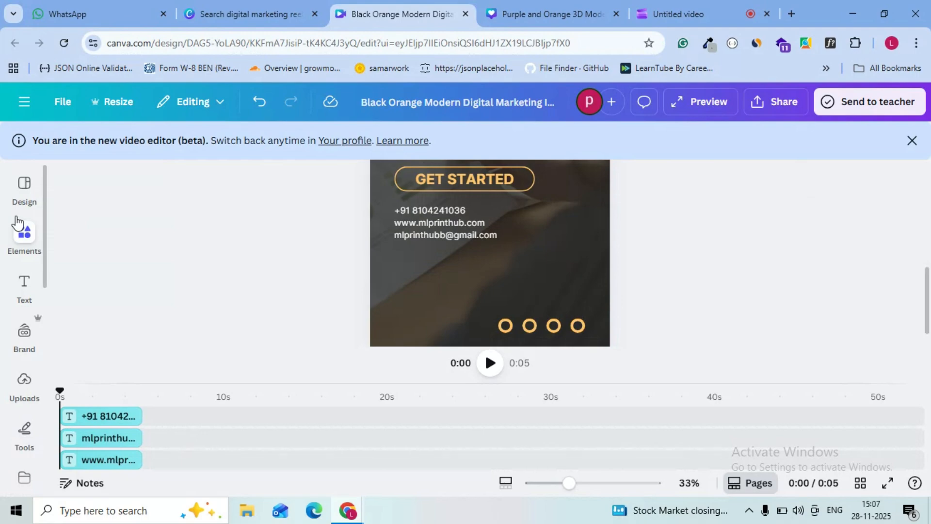
Step: Zoom out to the whole reel page and play its 5-second full-screen preview
left_click(23, 231)
left_click(28, 184)
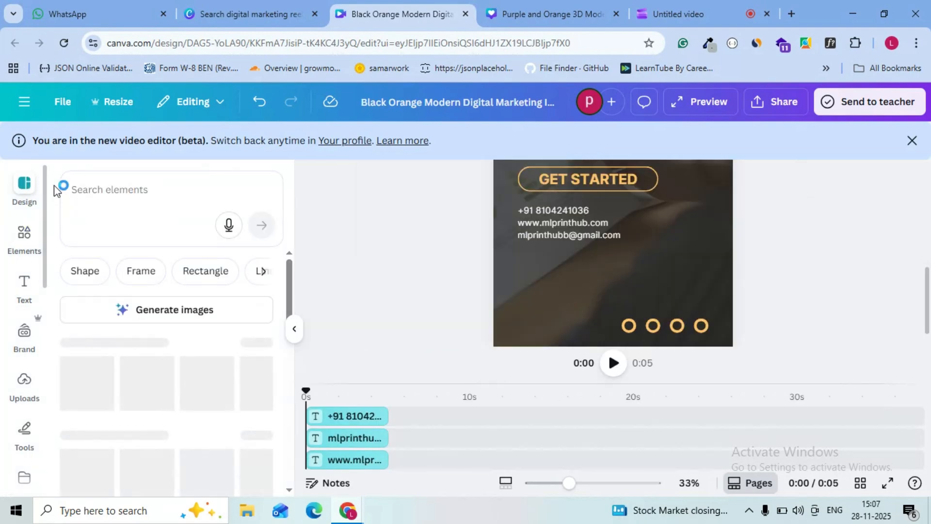
left_click(543, 483)
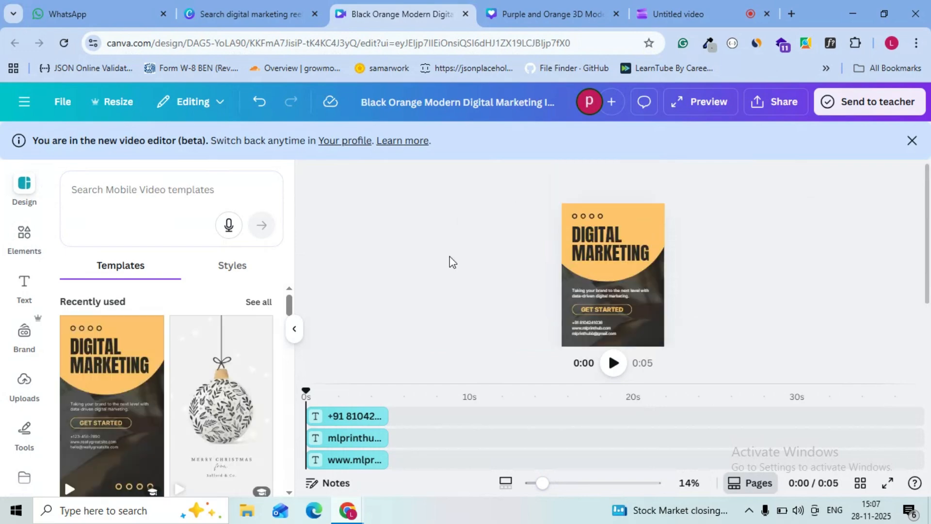
scroll(206, 380, "down", 3)
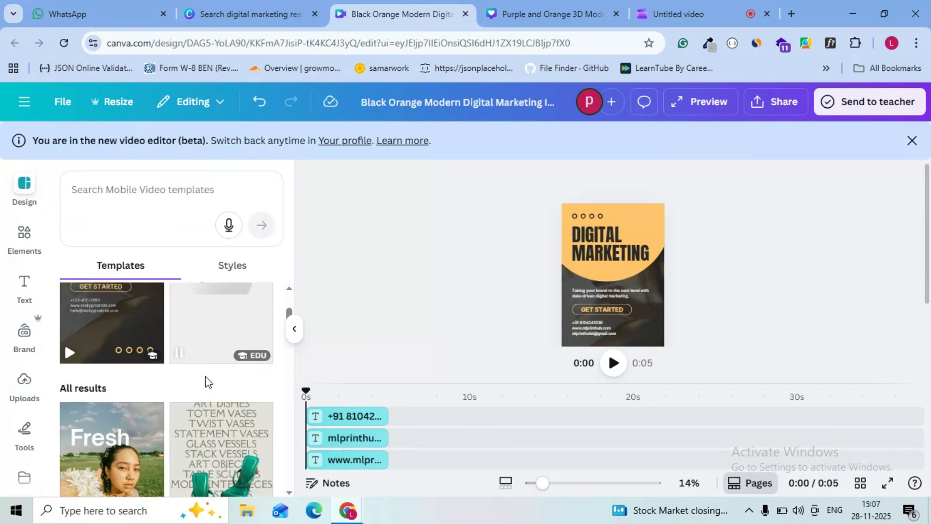
left_click(713, 101)
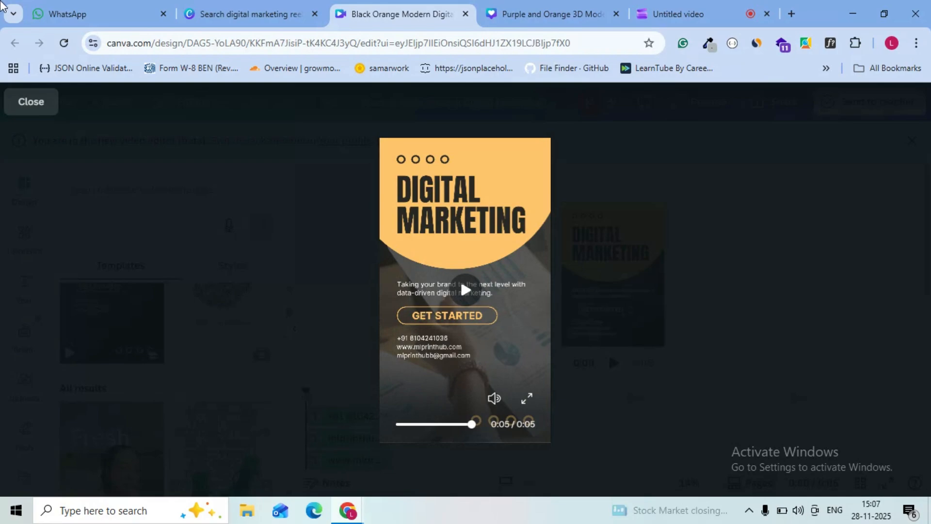
Step: Close the preview, review the 1080p MP4 Video download settings without downloading, and open Elements
left_click(23, 105)
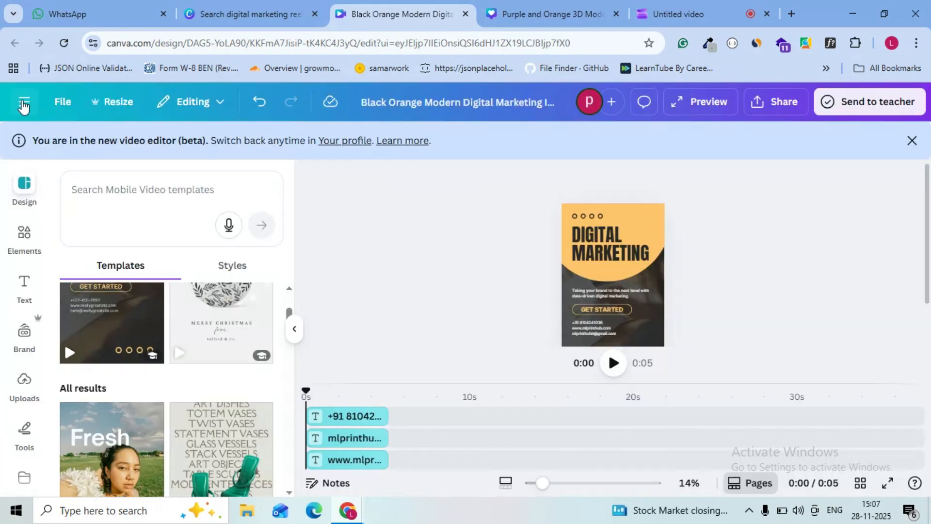
left_click(791, 111)
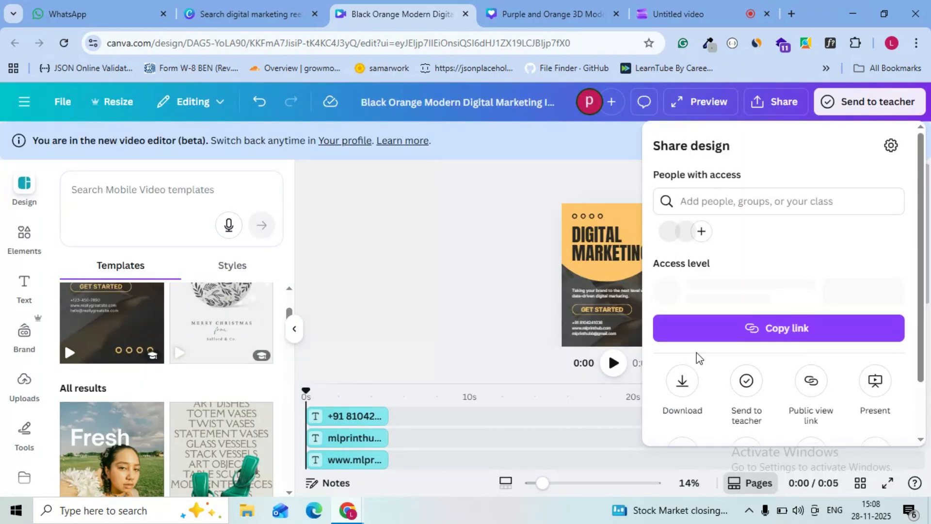
left_click(682, 385)
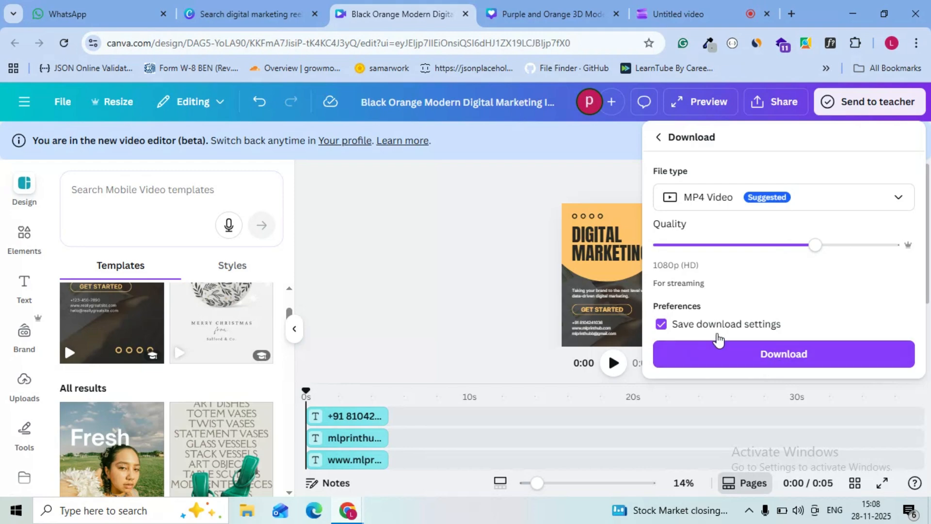
left_click(467, 232)
left_click(20, 233)
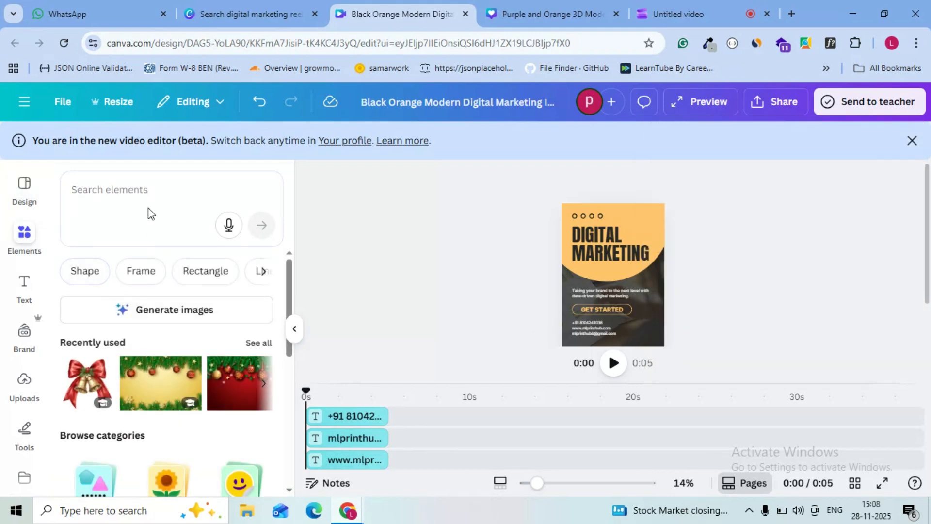
Step: Search the elements library for 'pen' and browse the Graphics results of pen and notebook illustrations
left_click(149, 202)
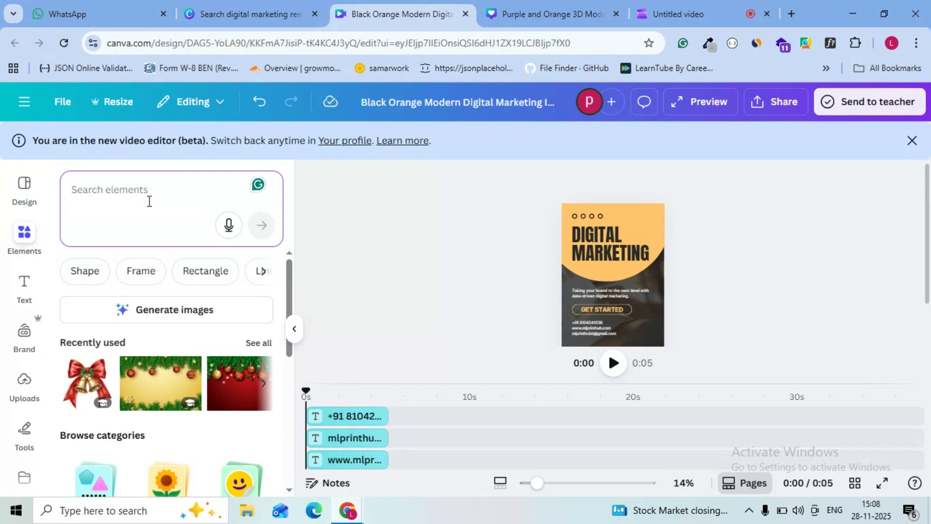
type("pen")
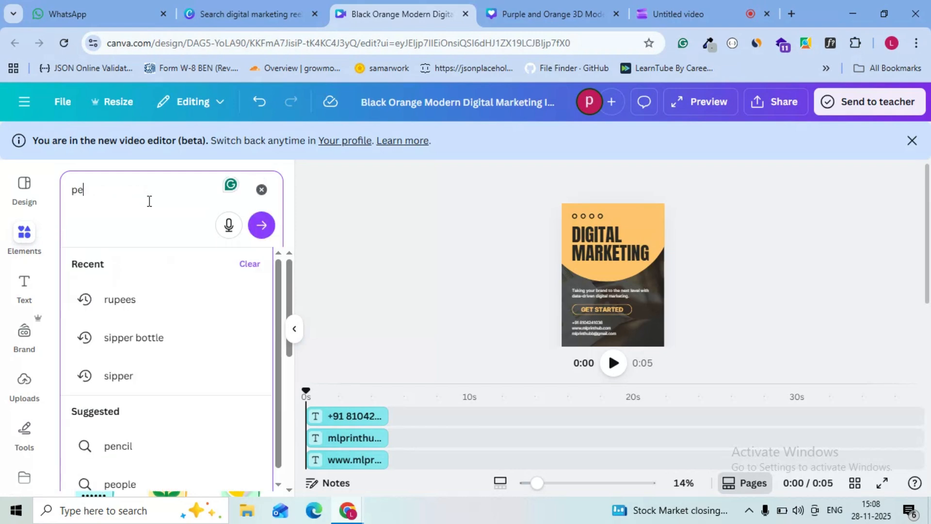
key("Return")
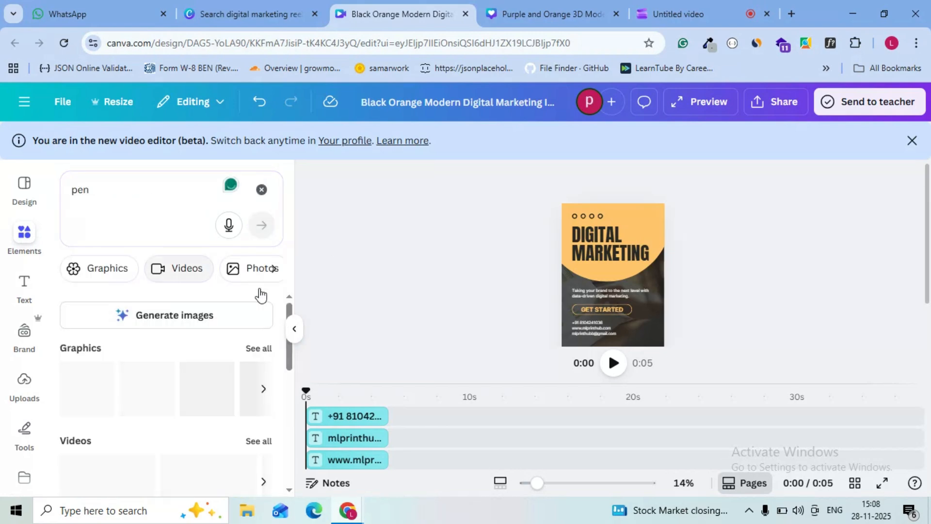
left_click(261, 349)
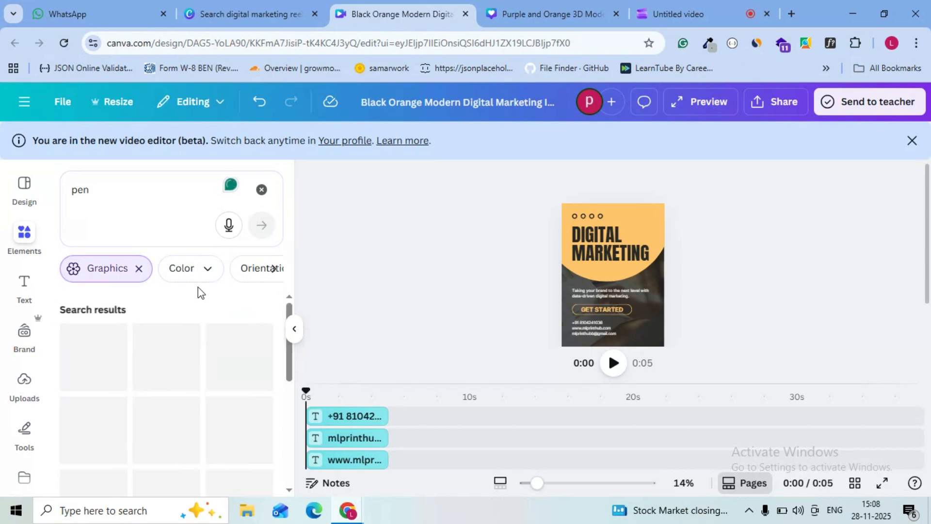
scroll(205, 290, "down", 5)
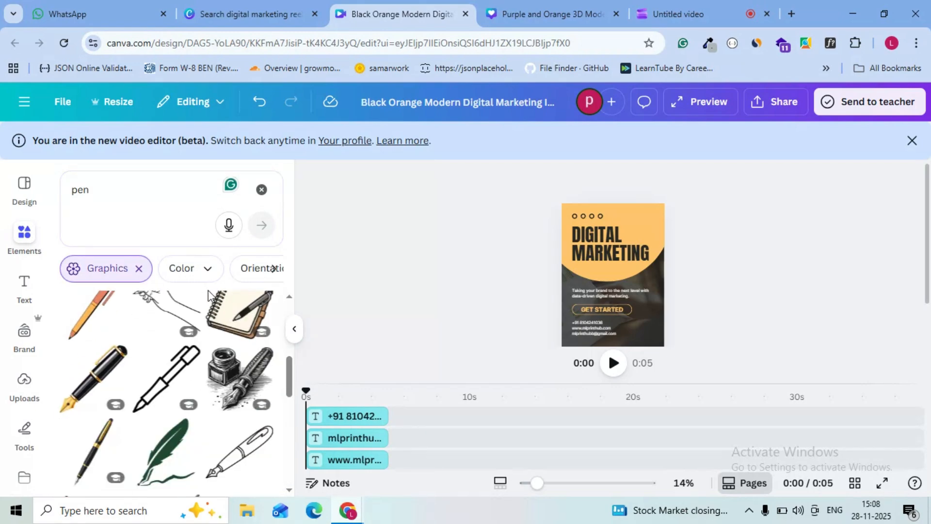
scroll(172, 371, "up", 5)
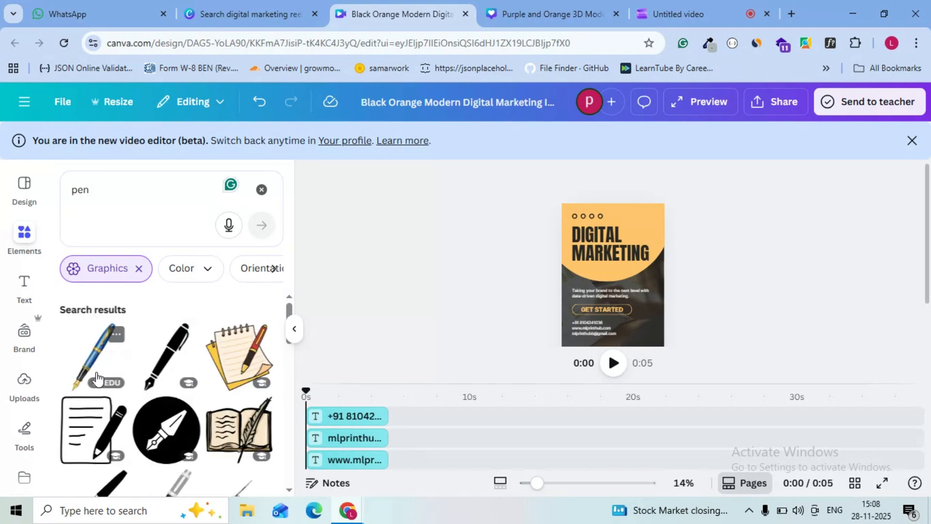
scroll(197, 391, "down", 2)
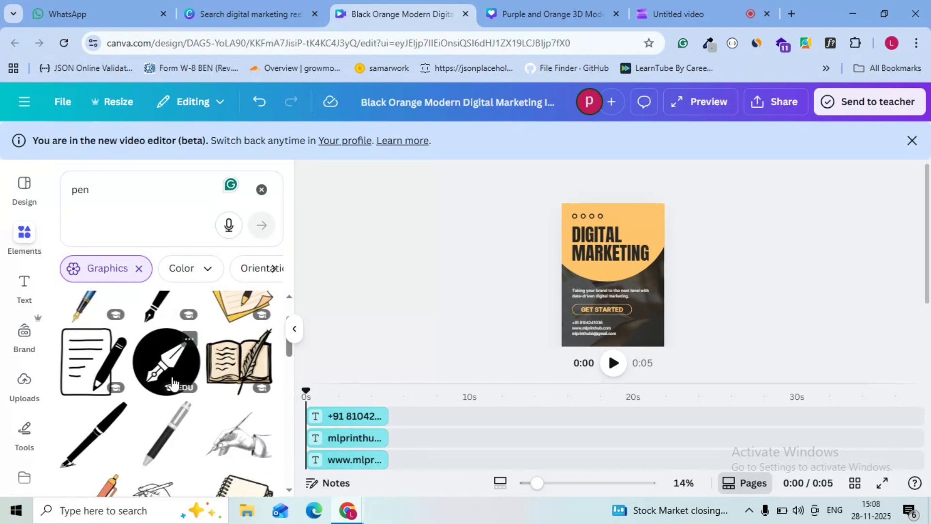
scroll(146, 373, "down", 1)
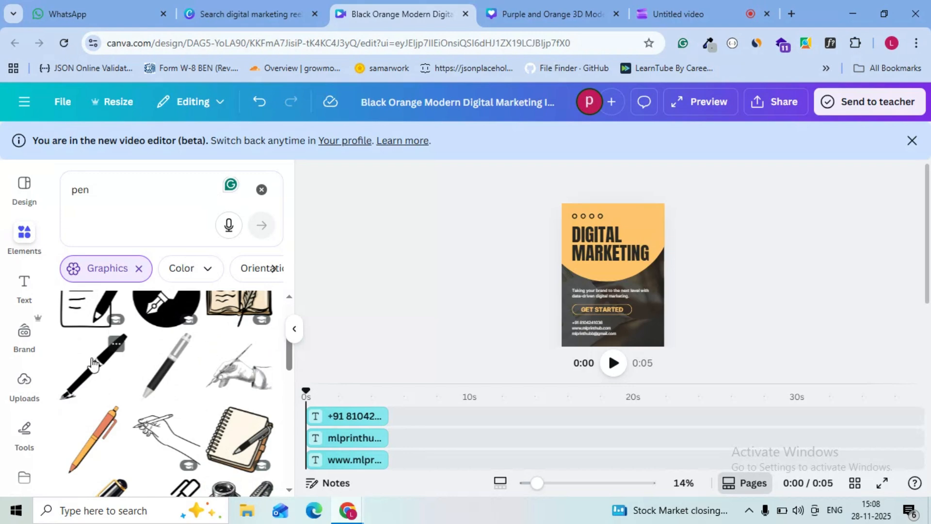
scroll(112, 359, "up", 3)
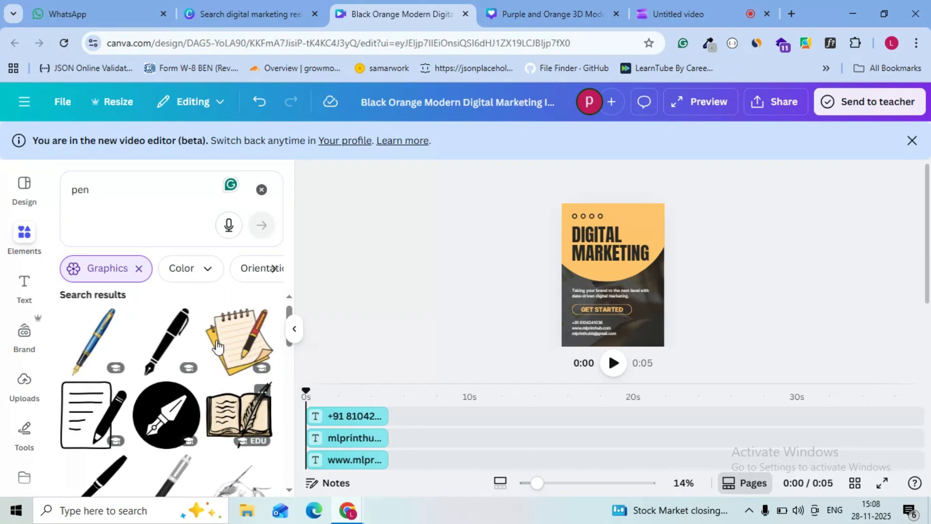
left_click(98, 343)
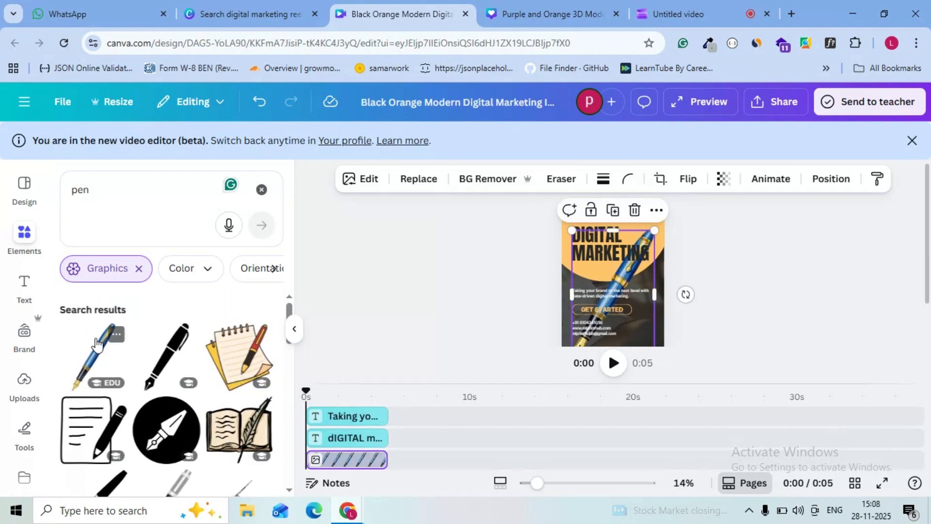
left_click(635, 210)
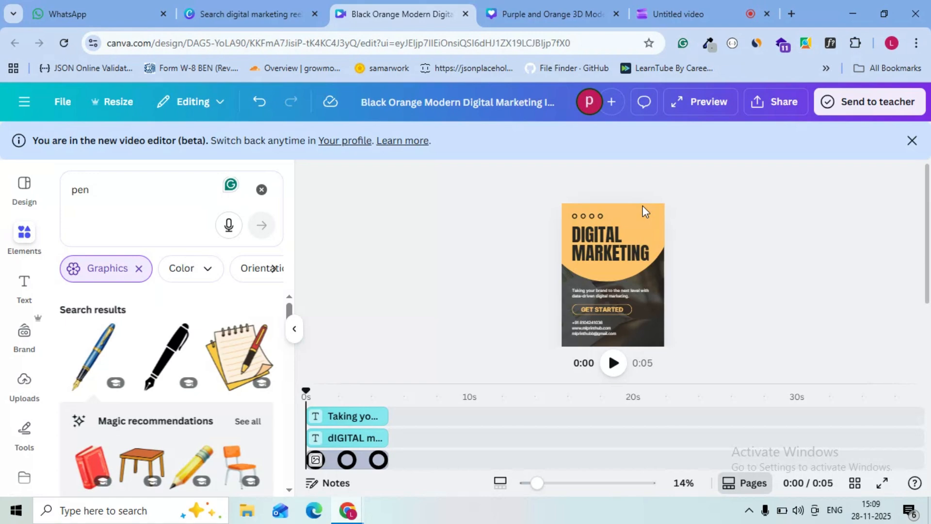
Step: Customize the Pink Purple and White Digital Marketing Services template and delete the woman's photo
left_click(219, 5)
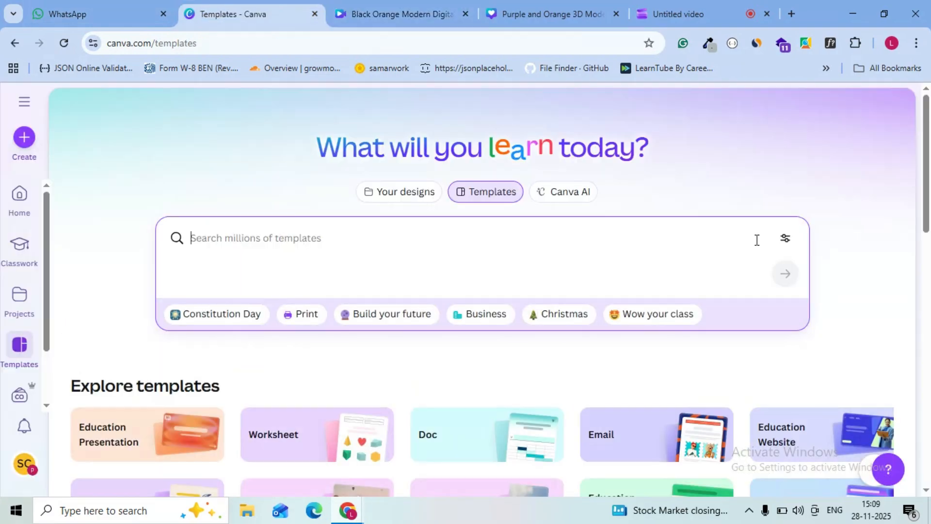
scroll(520, 293, "down", 10)
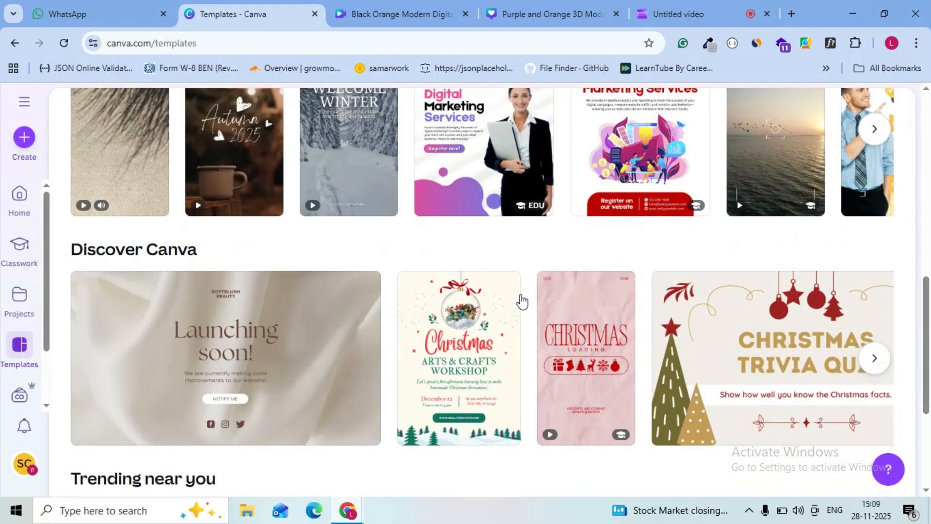
scroll(521, 301, "up", 4)
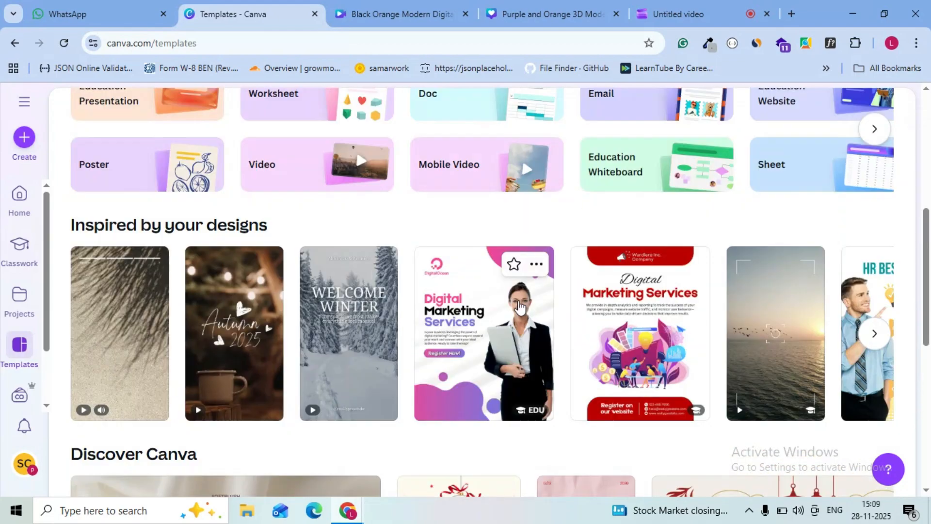
left_click(469, 367)
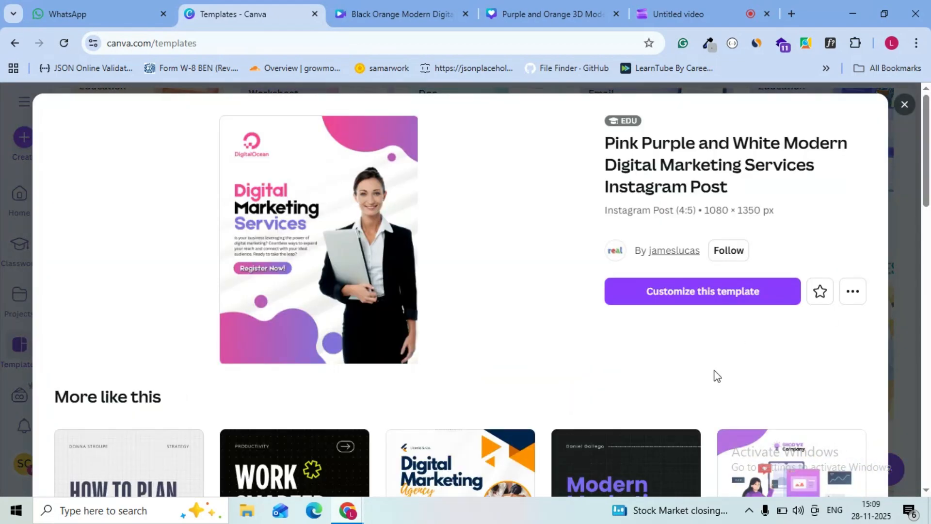
left_click(712, 285)
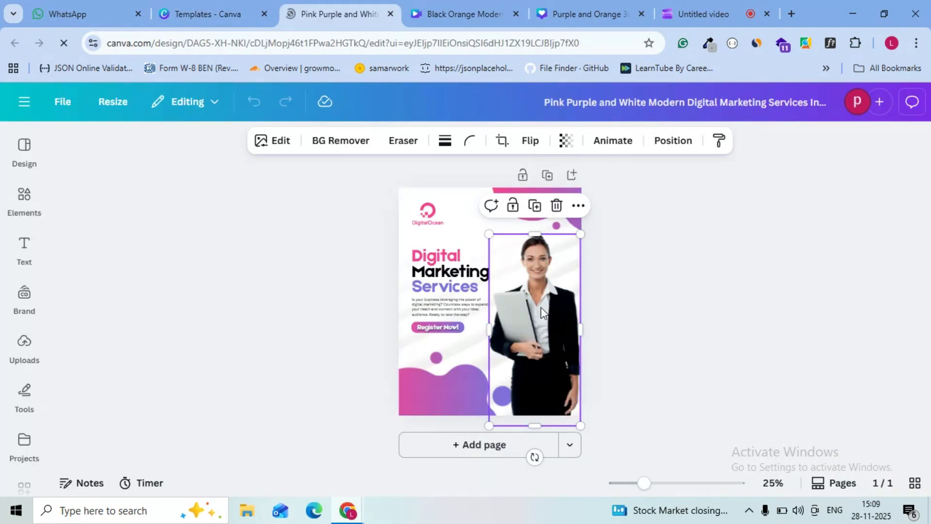
left_click(556, 205)
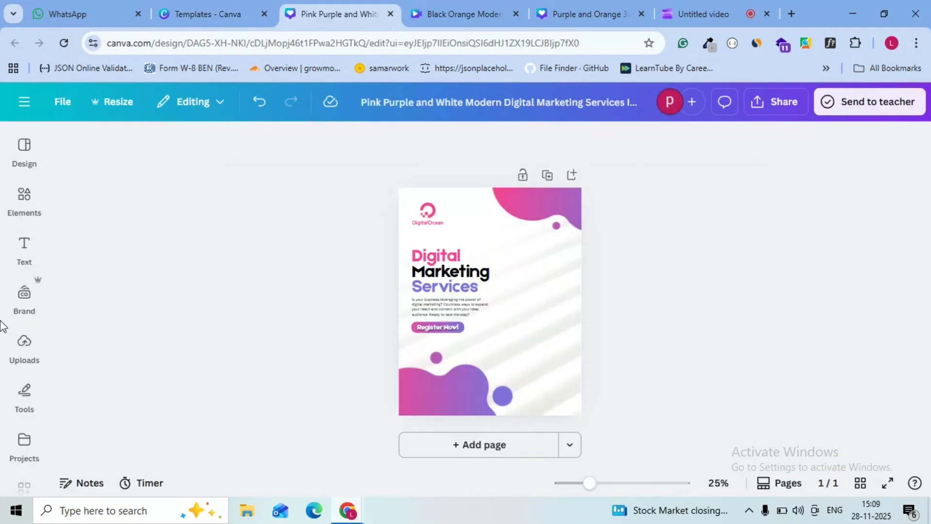
left_click(23, 206)
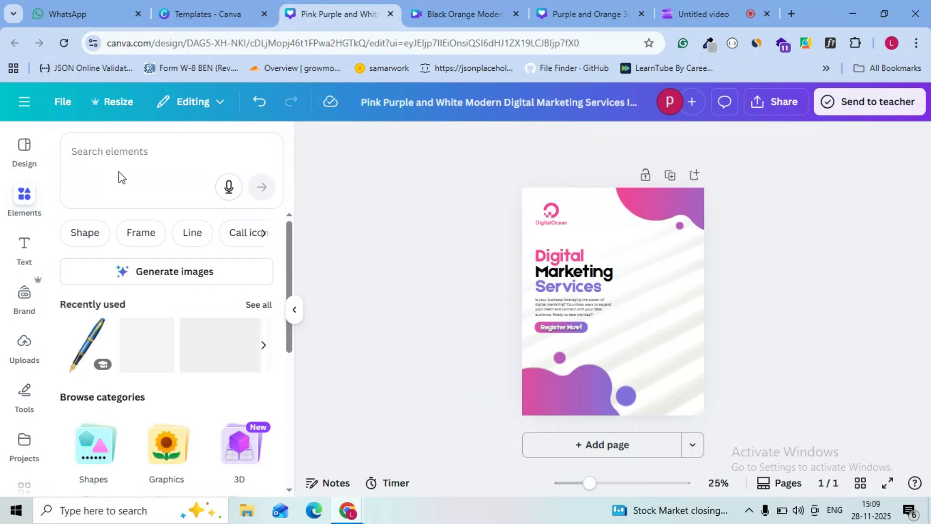
Step: Search elements for 'male model influencer' and add the praying-man photo to the page
left_click(123, 152)
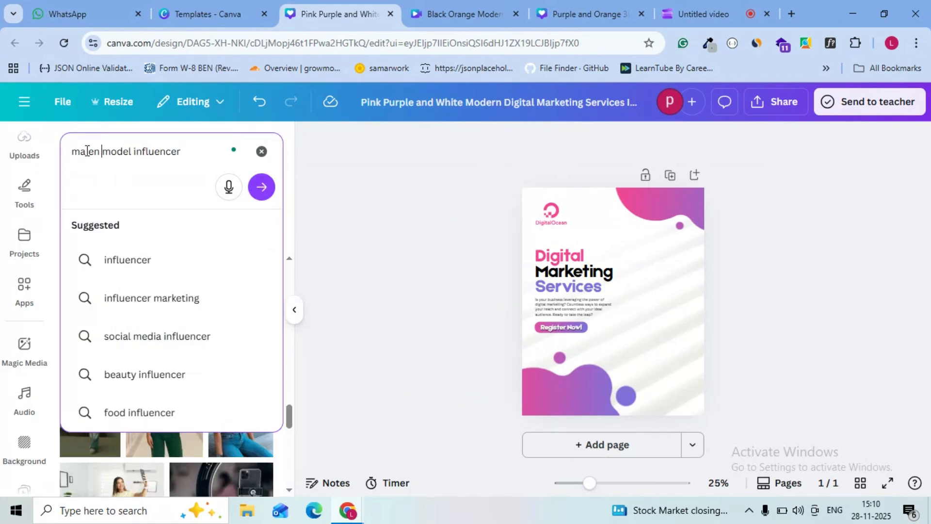
key("Return")
scroll(158, 478, "down", 3)
scroll(158, 478, "up", 1)
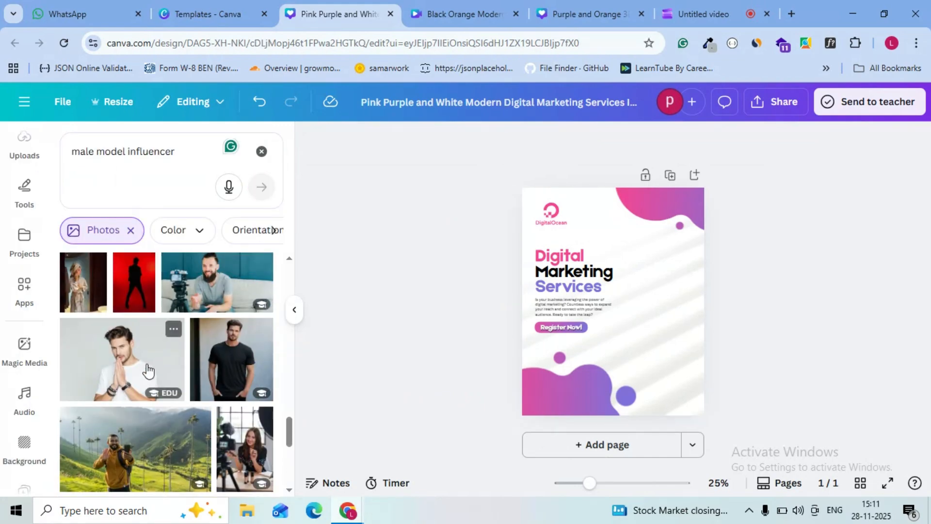
left_click(146, 370)
Step: Enlarge the man's photo, position it on the right side, and remove its background
left_click_drag(687, 350, 765, 414)
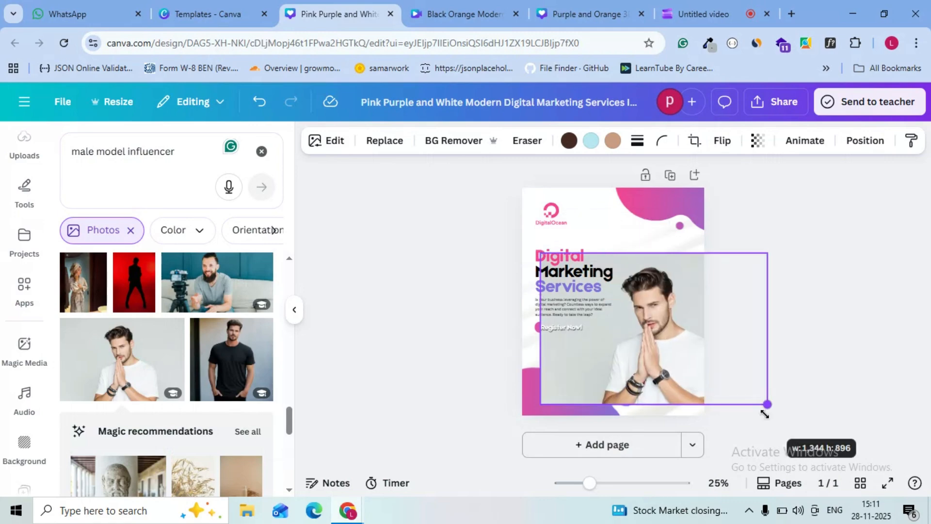
left_click_drag(663, 337, 658, 360)
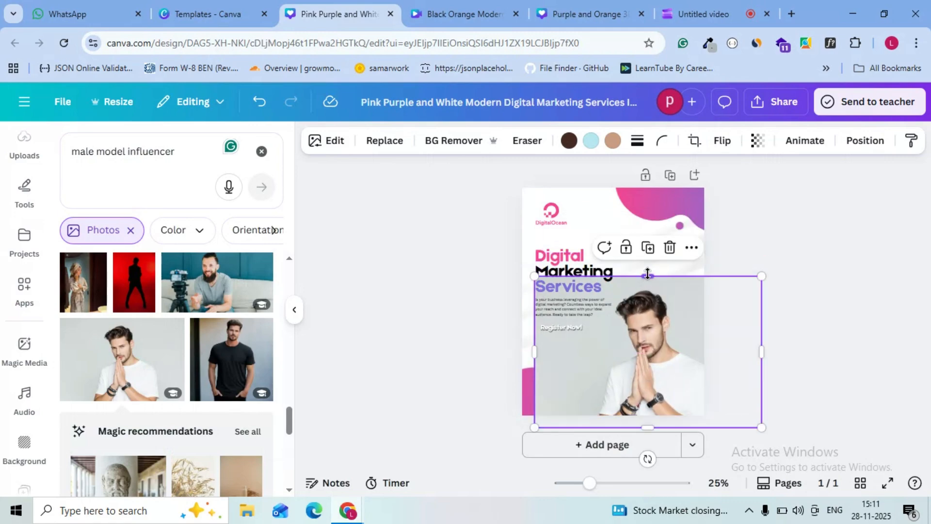
left_click_drag(647, 273, 647, 242)
left_click_drag(654, 359, 681, 346)
left_click(444, 143)
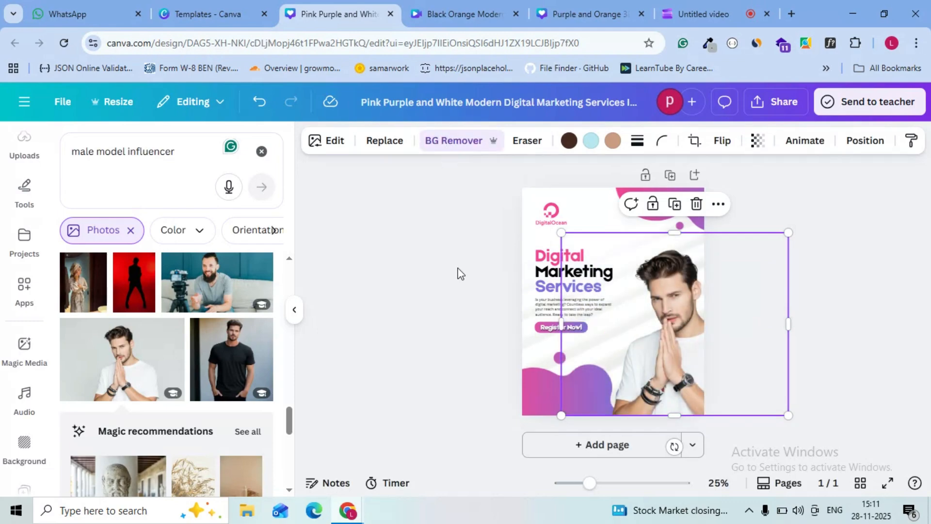
left_click_drag(728, 347, 718, 350)
Step: Give the man's cut-out photo a Glow shadow effect and enlarge it slightly
left_click(844, 230)
left_click(661, 320)
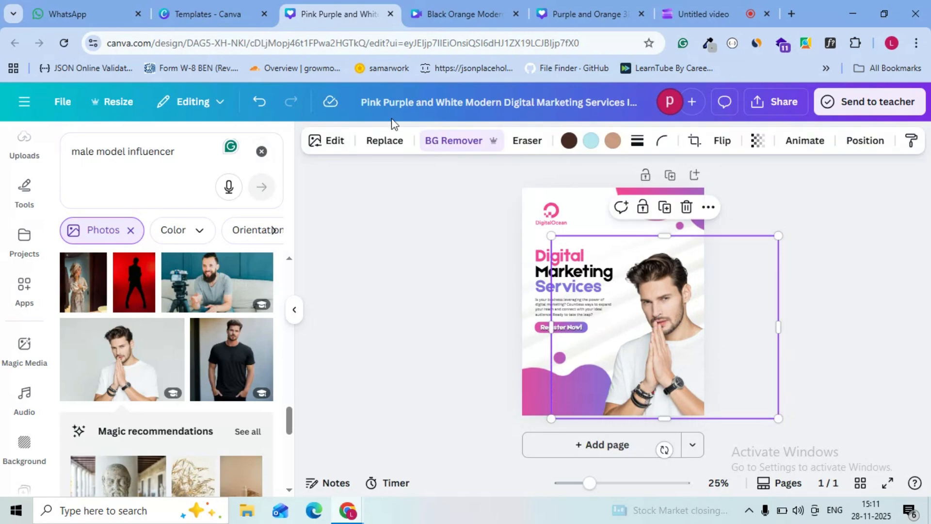
left_click(335, 142)
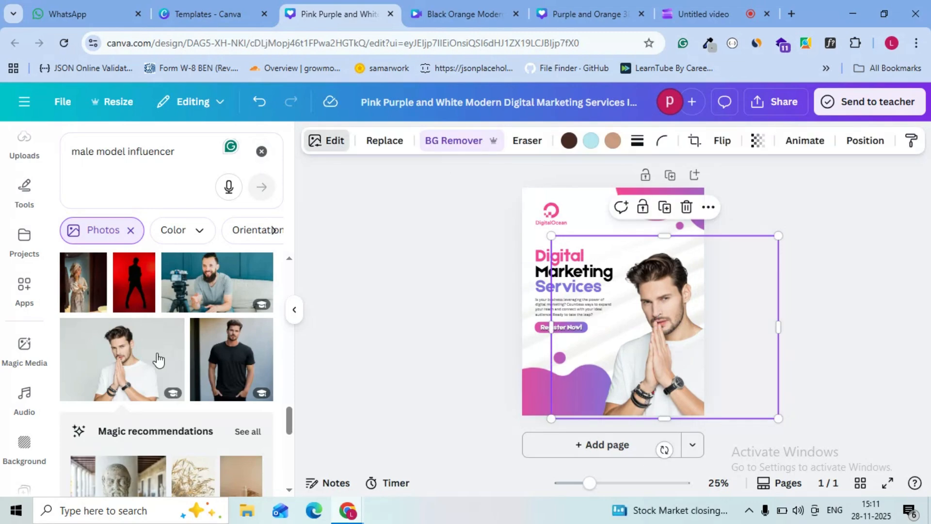
scroll(125, 437, "down", 5)
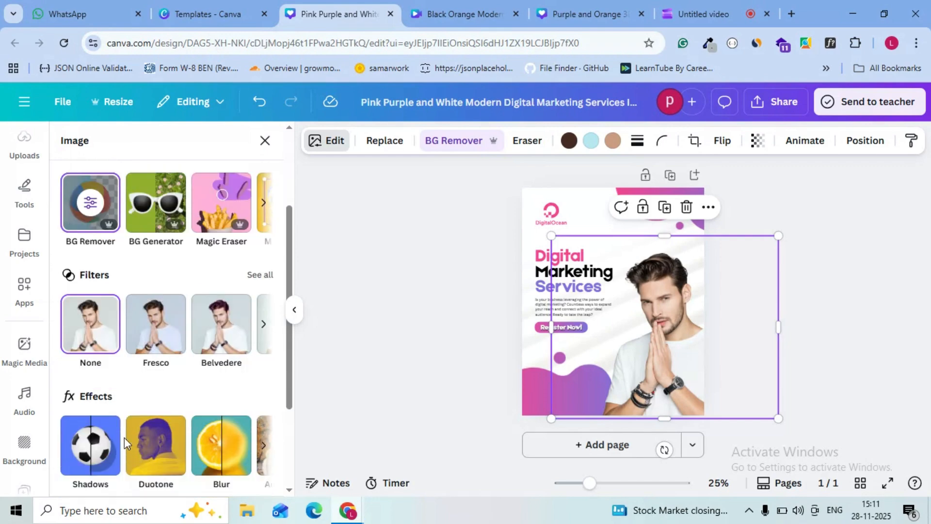
left_click(90, 327)
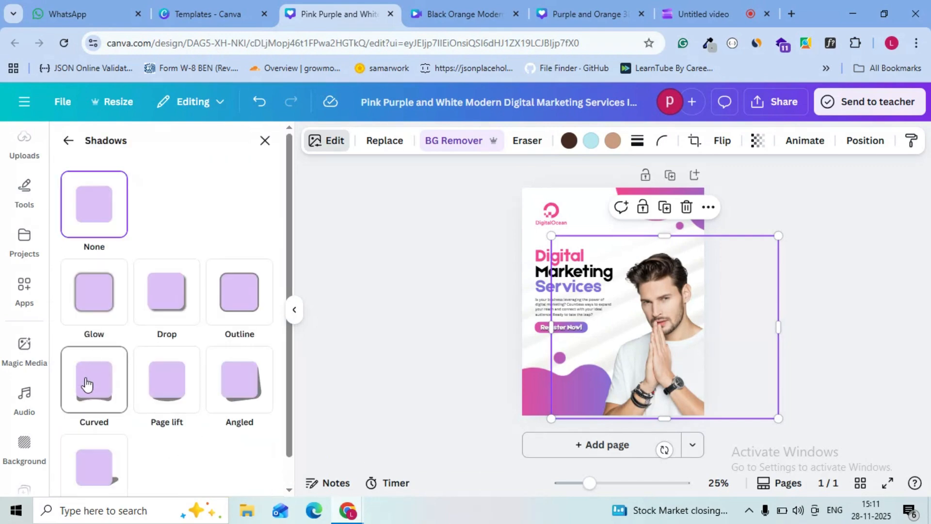
left_click(86, 384)
left_click(96, 300)
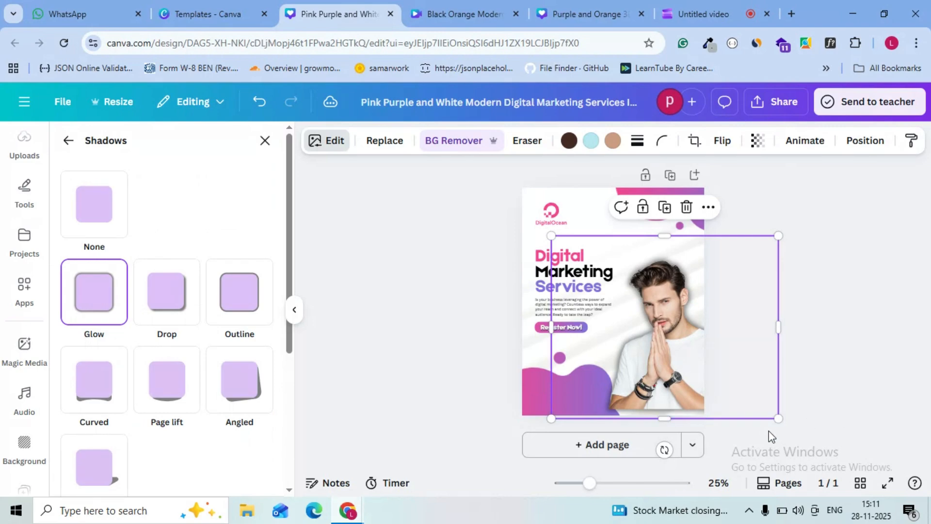
left_click_drag(779, 419, 806, 440)
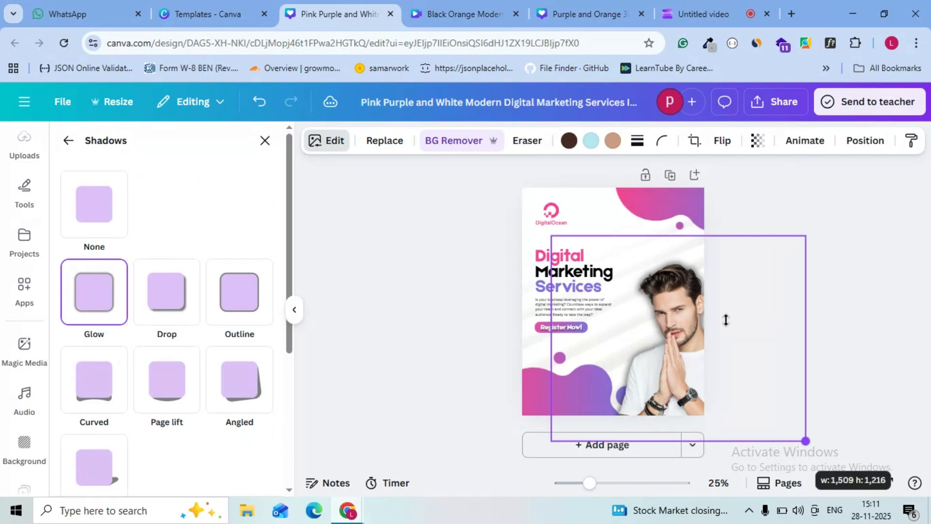
left_click_drag(726, 320, 709, 314)
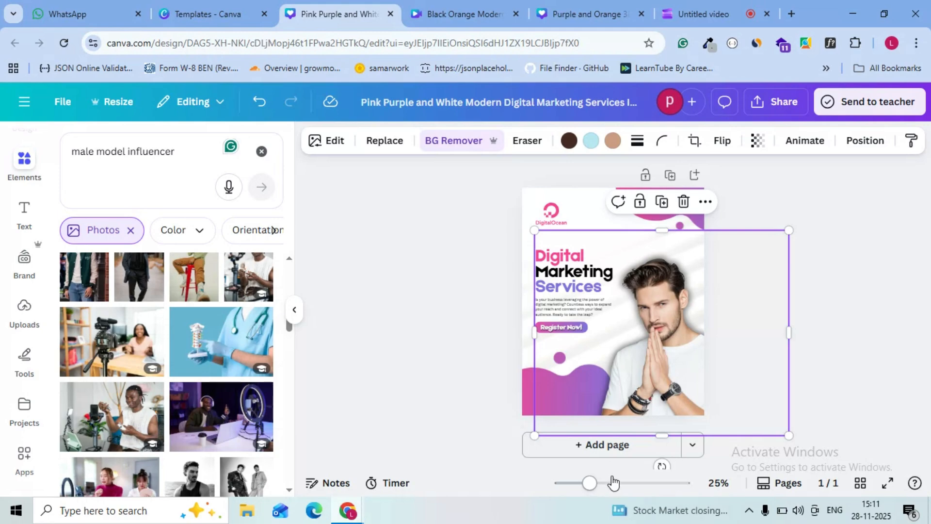
Step: Zoom to 50% and delete the DigitalOcean logo from the top-left of the post
left_click(612, 483)
scroll(568, 286, "up", 3)
left_click(462, 247)
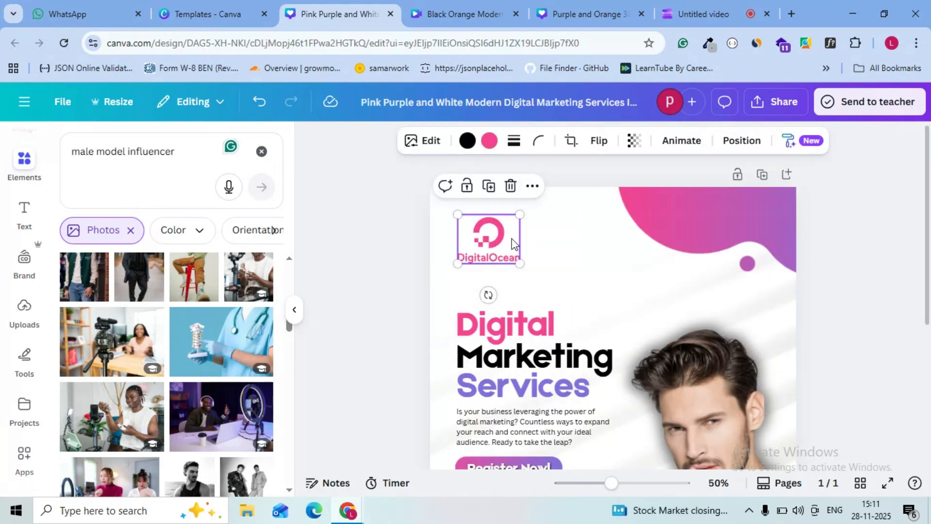
left_click(512, 186)
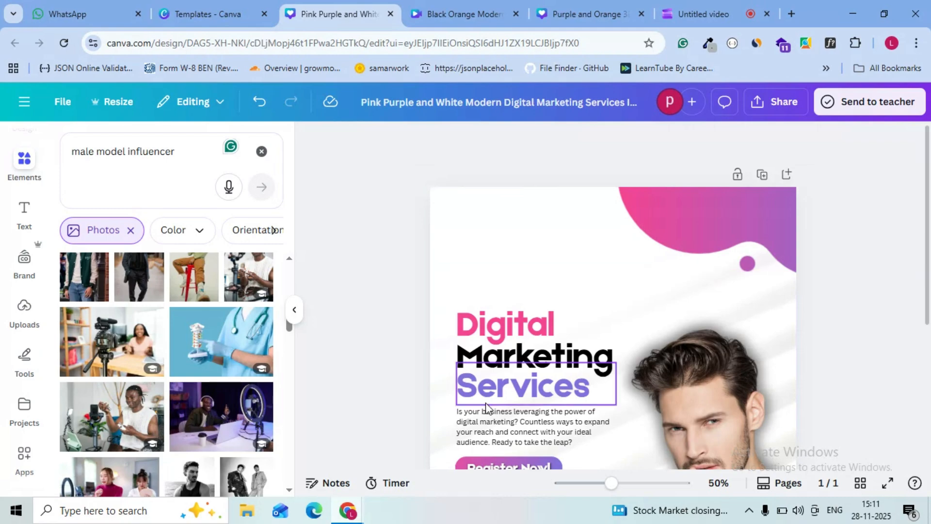
scroll(522, 390, "down", 2)
scroll(524, 393, "down", 4)
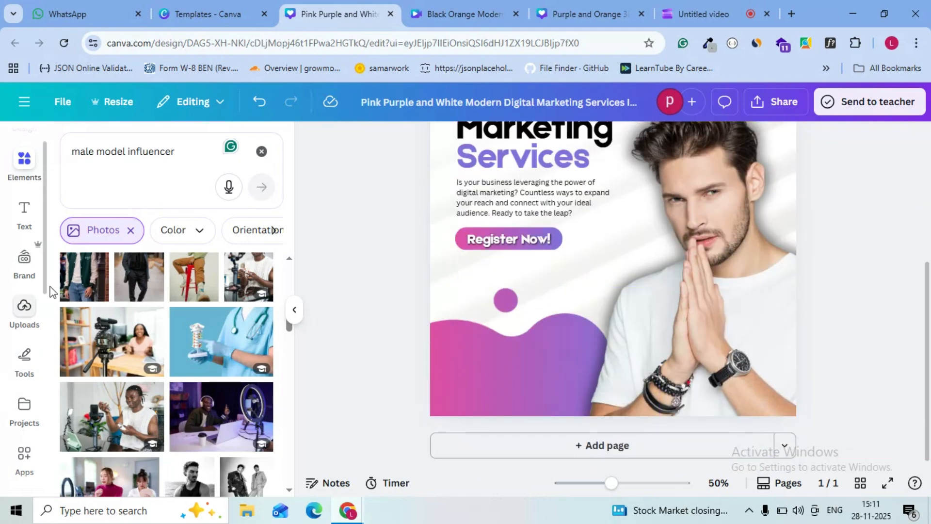
Step: Browse the font combinations in the Text panel
left_click(21, 212)
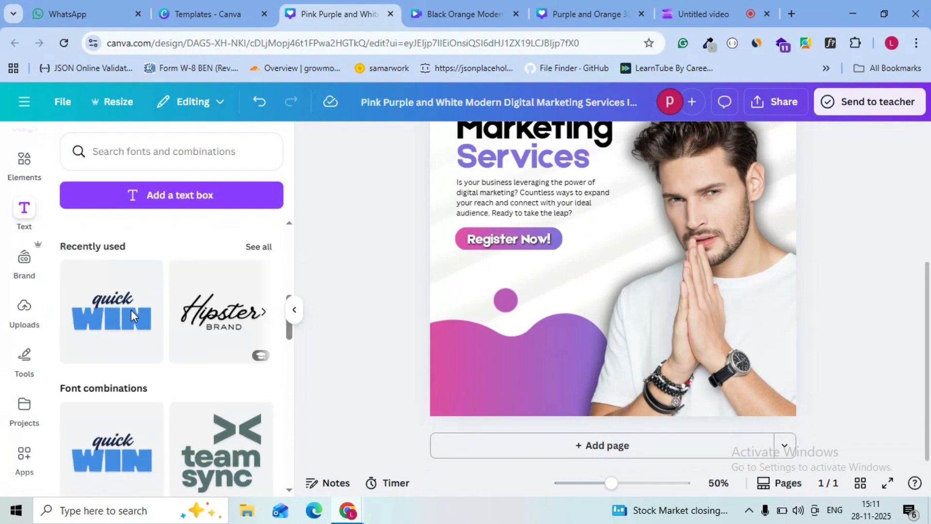
scroll(136, 320, "up", 3)
scroll(235, 378, "down", 10)
scroll(232, 388, "down", 10)
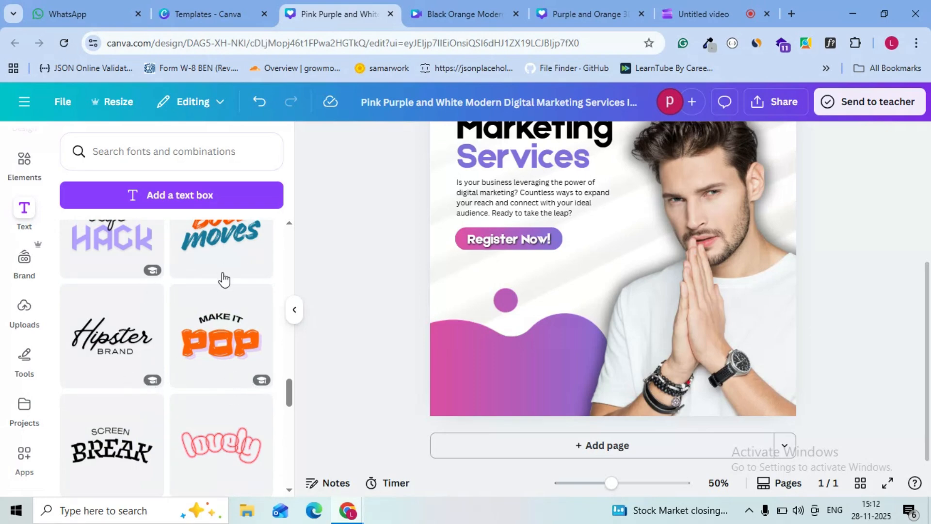
scroll(213, 315, "down", 5)
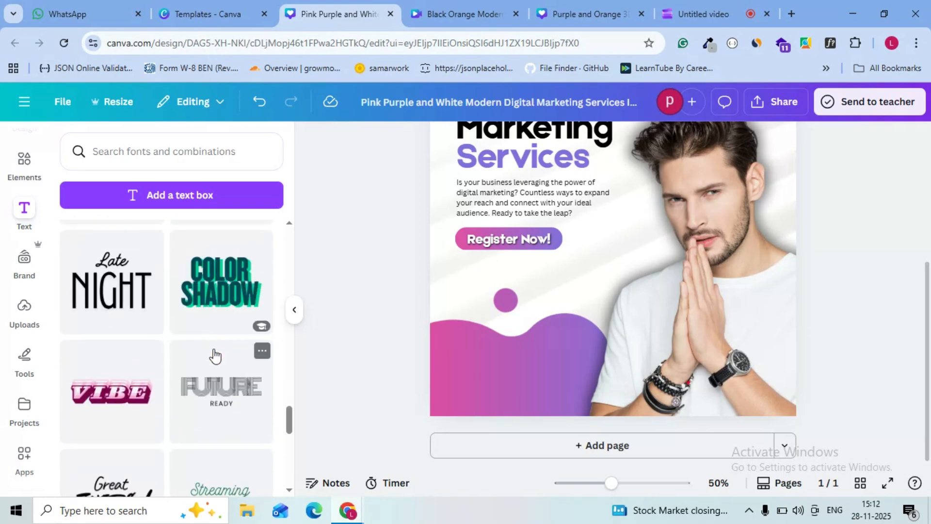
scroll(215, 355, "up", 12)
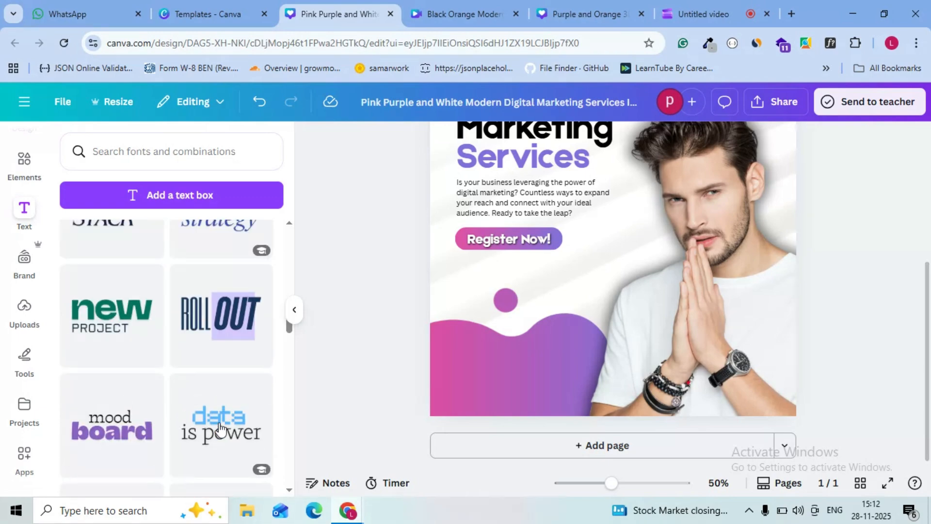
scroll(879, 232, "up", 5)
scroll(547, 354, "down", 3)
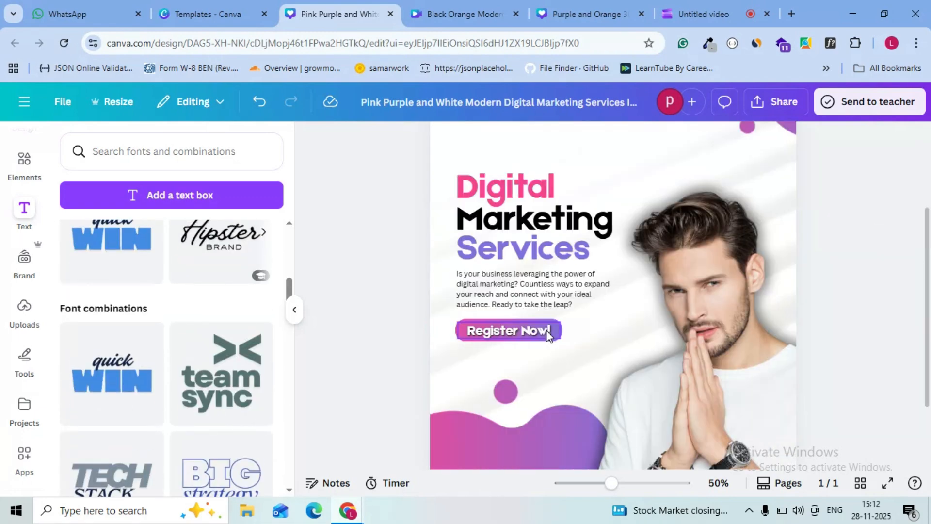
scroll(566, 391, "up", 3)
left_click(763, 106)
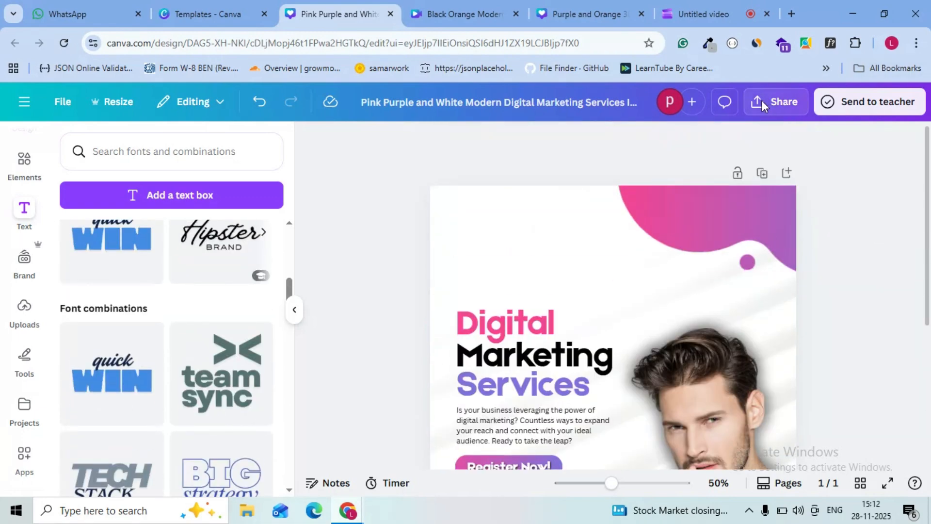
left_click(684, 384)
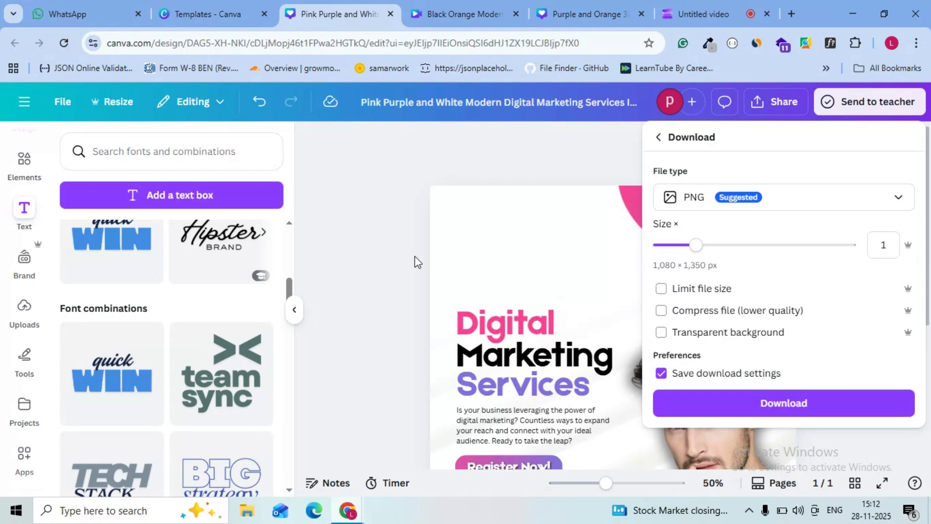
left_click(425, 220)
scroll(533, 270, "down", 3)
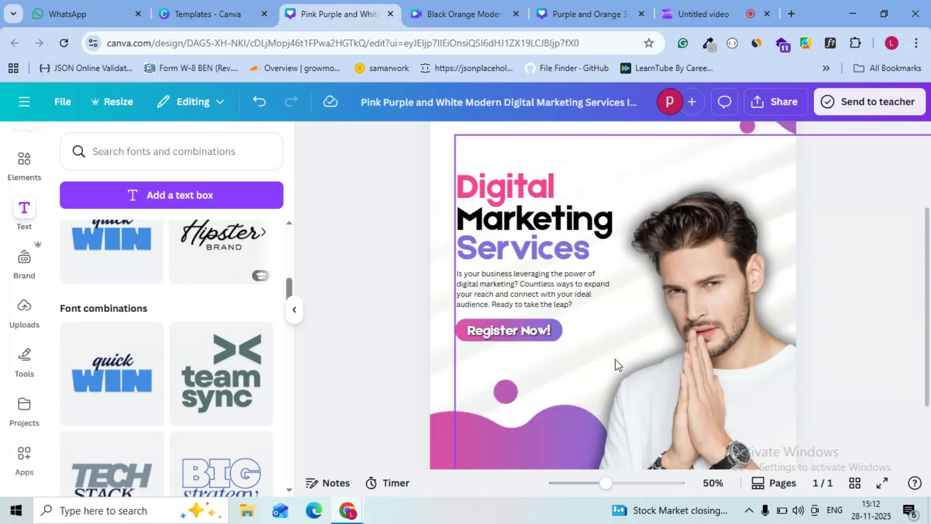
Step: Close the Pink Purple and White, Black Orange and Purple and Orange designs and the template preview
scroll(776, 303, "up", 3)
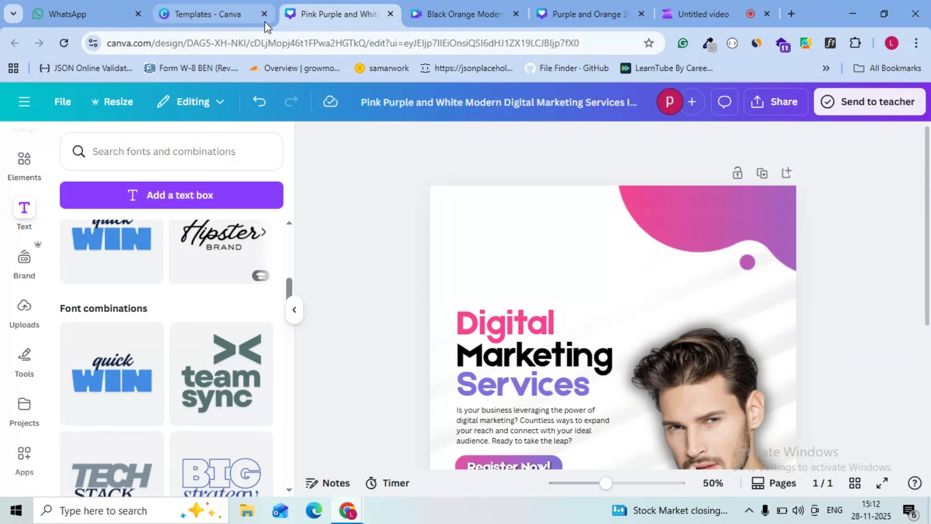
left_click(226, 6)
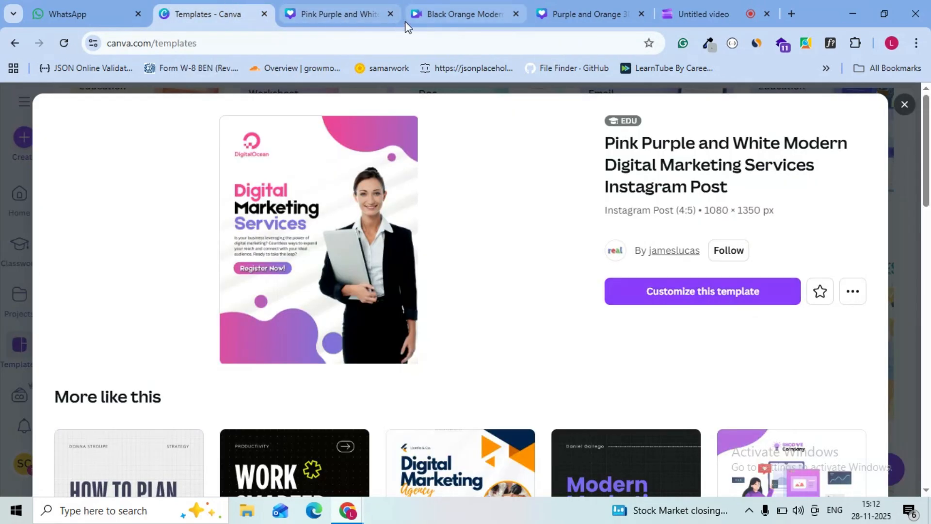
left_click(388, 12)
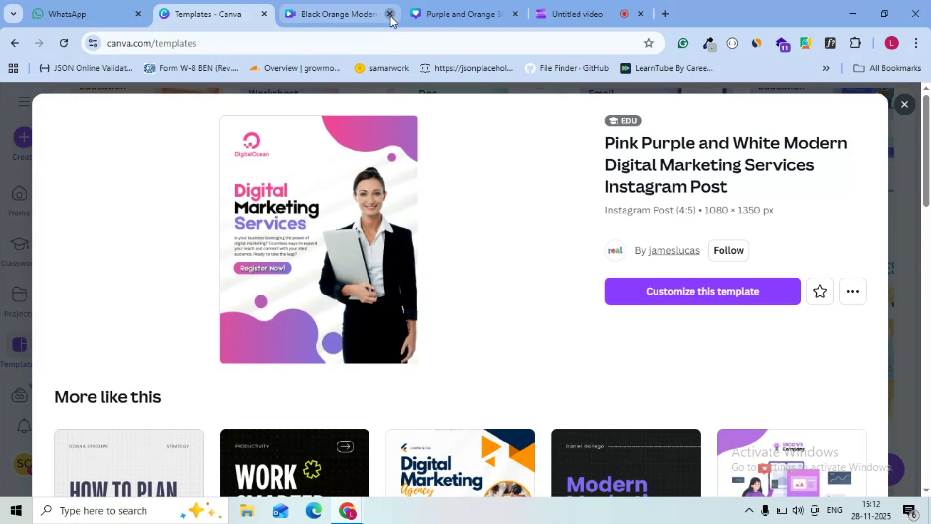
left_click(390, 16)
left_click(390, 15)
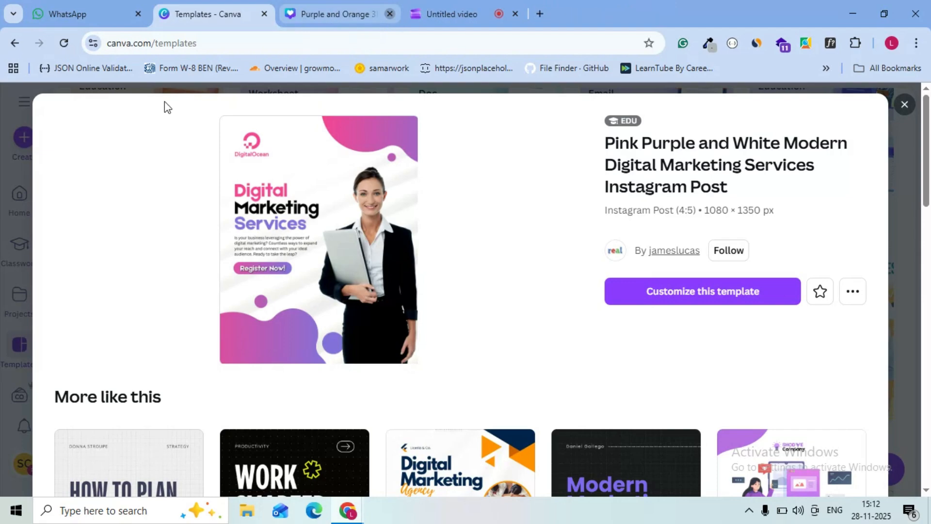
left_click(3, 168)
Step: Go to the Canva home page and switch from the class team to another team
left_click(28, 196)
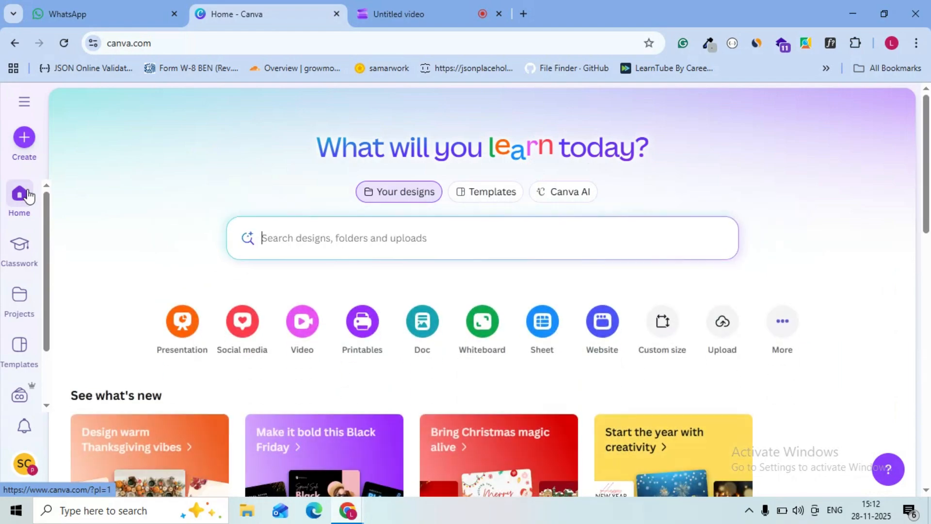
left_click(27, 464)
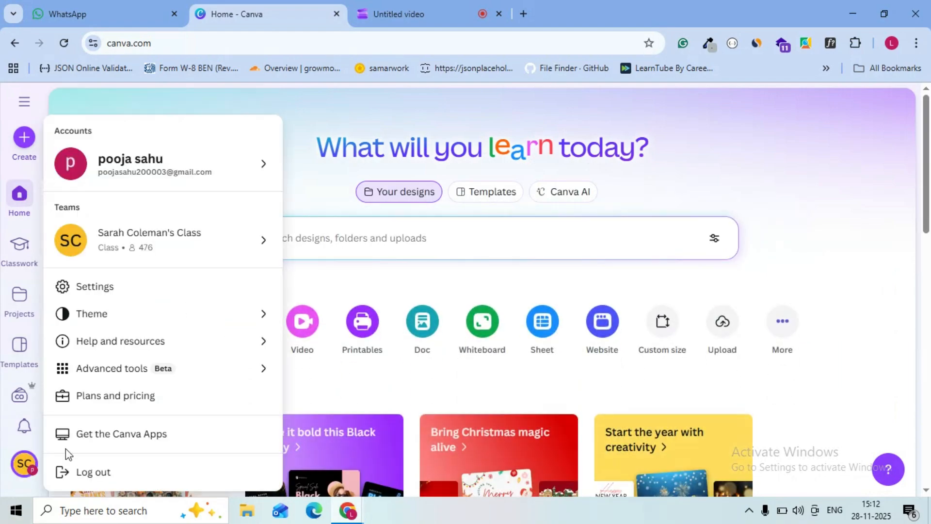
left_click(141, 233)
scroll(348, 345, "down", 6)
scroll(349, 344, "up", 4)
left_click(349, 342)
left_click(427, 11)
left_click(262, 6)
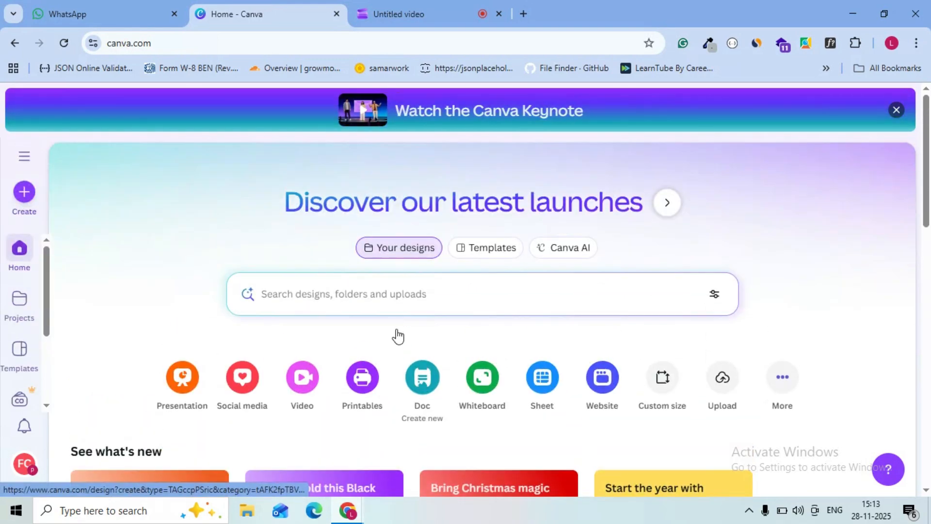
Step: Search the home page templates for 'digital marketing'
left_click(483, 259)
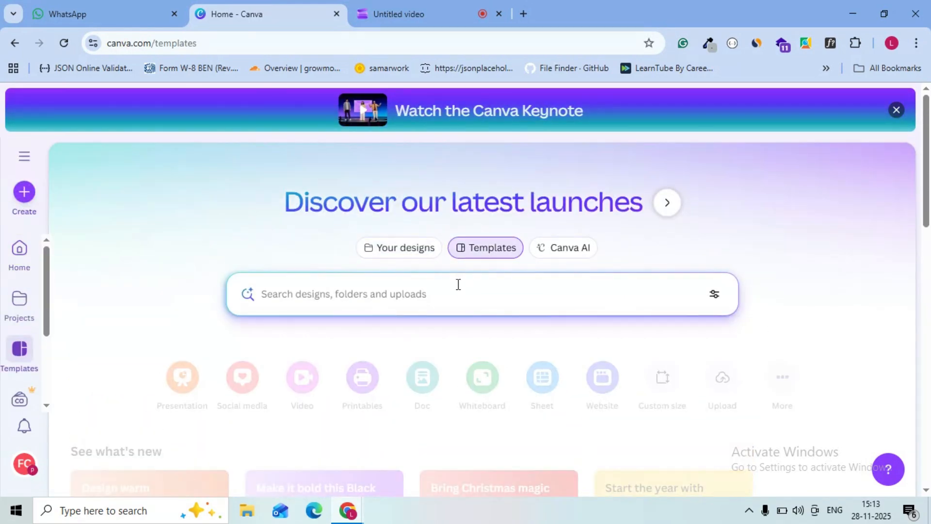
type("d")
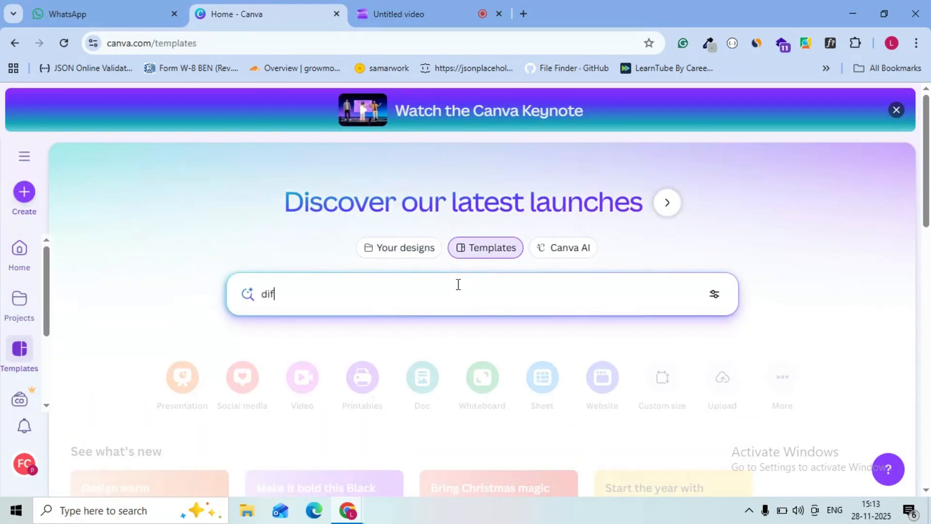
type("igital")
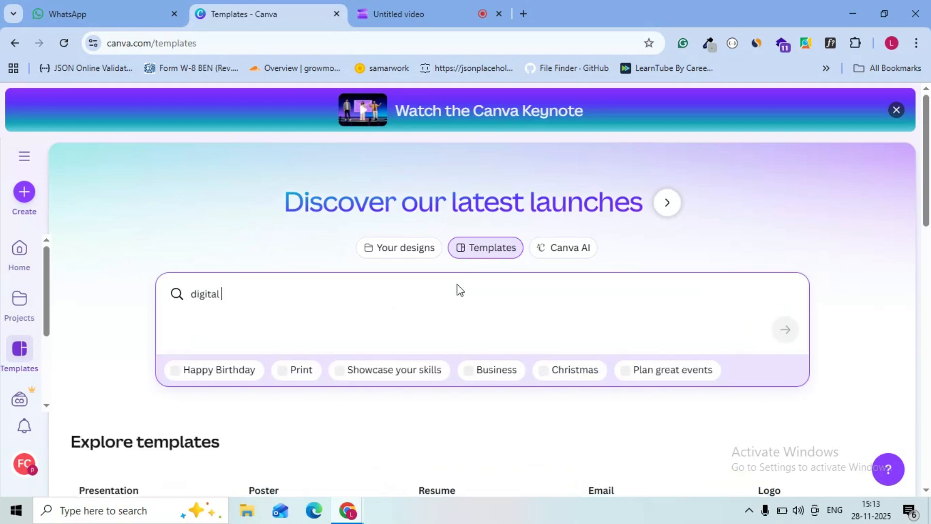
type("marketing")
key("Return")
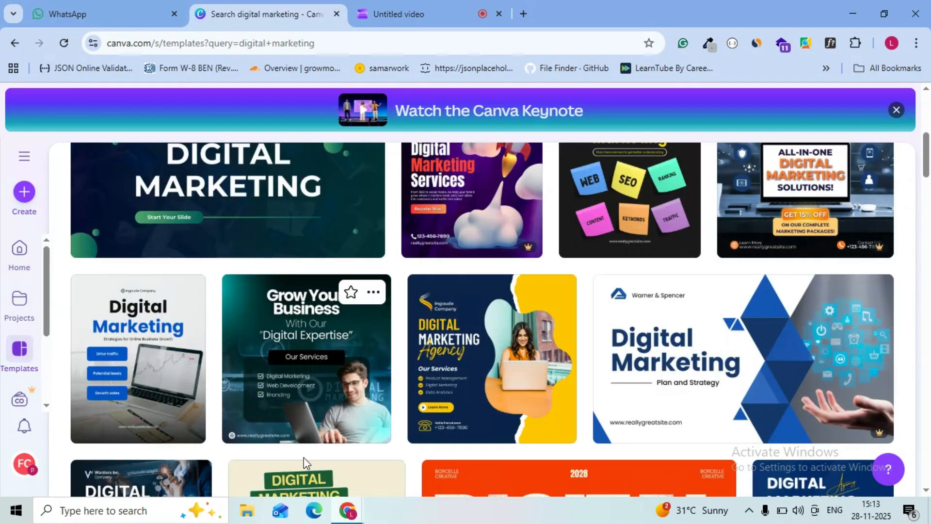
scroll(430, 388, "up", 3)
scroll(428, 393, "down", 4)
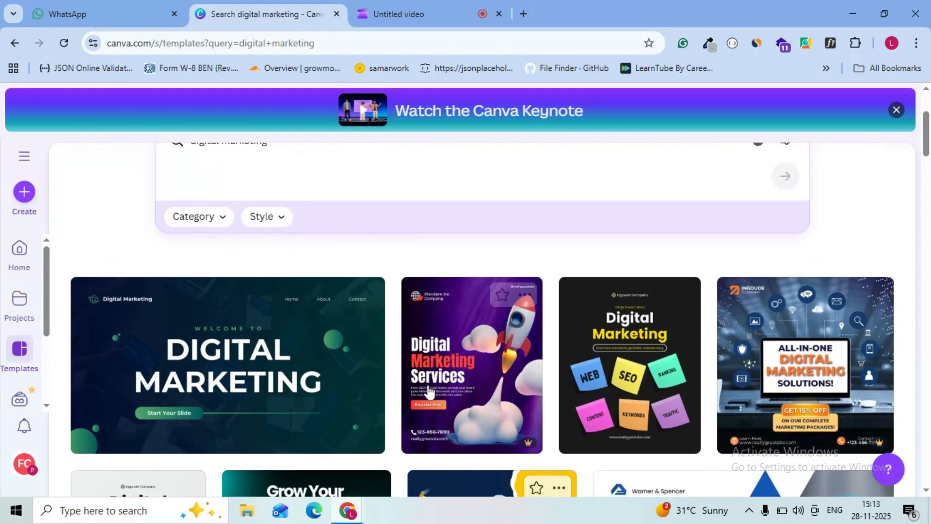
scroll(431, 432, "down", 7)
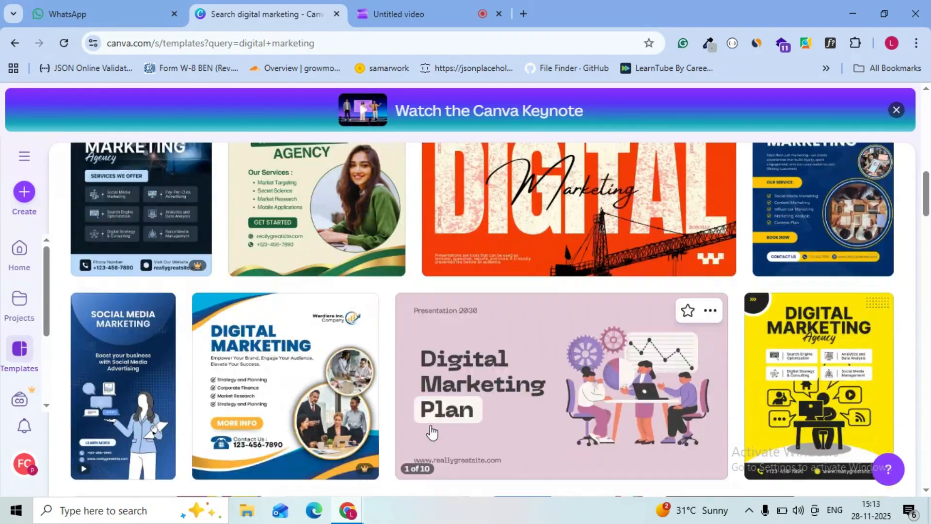
scroll(432, 451, "up", 2)
scroll(432, 459, "down", 3)
scroll(523, 426, "up", 9)
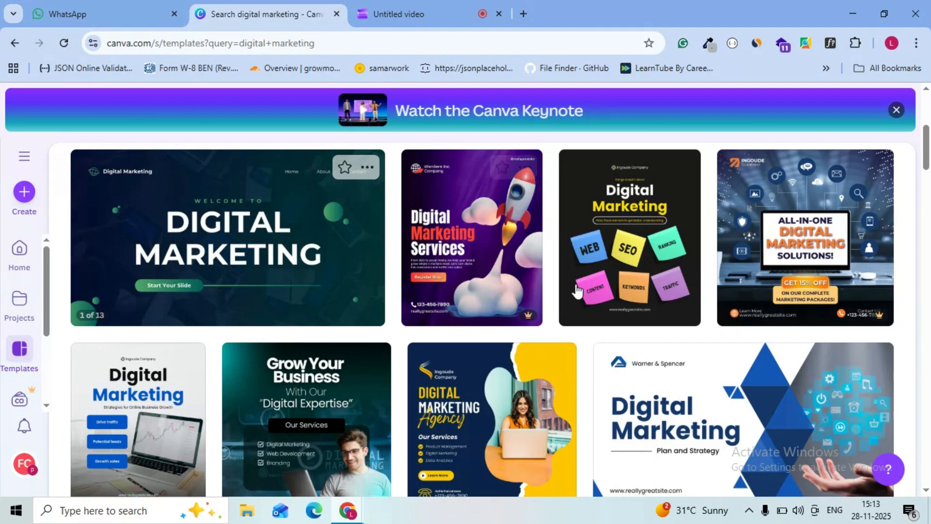
scroll(405, 265, "down", 3)
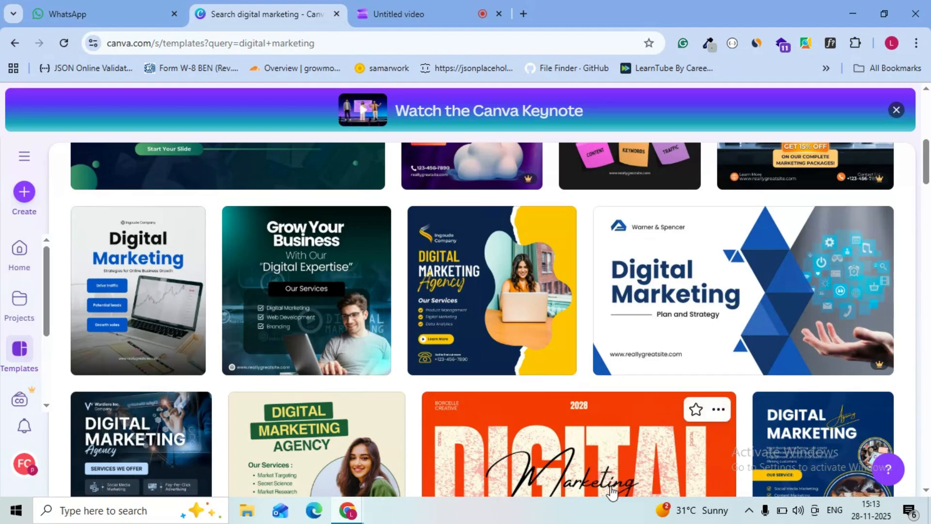
scroll(680, 388, "down", 9)
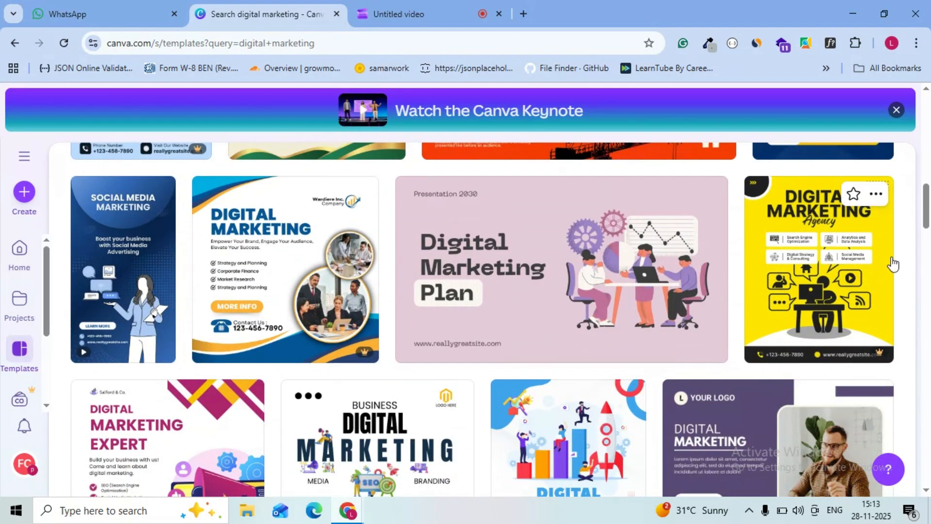
scroll(578, 306, "down", 4)
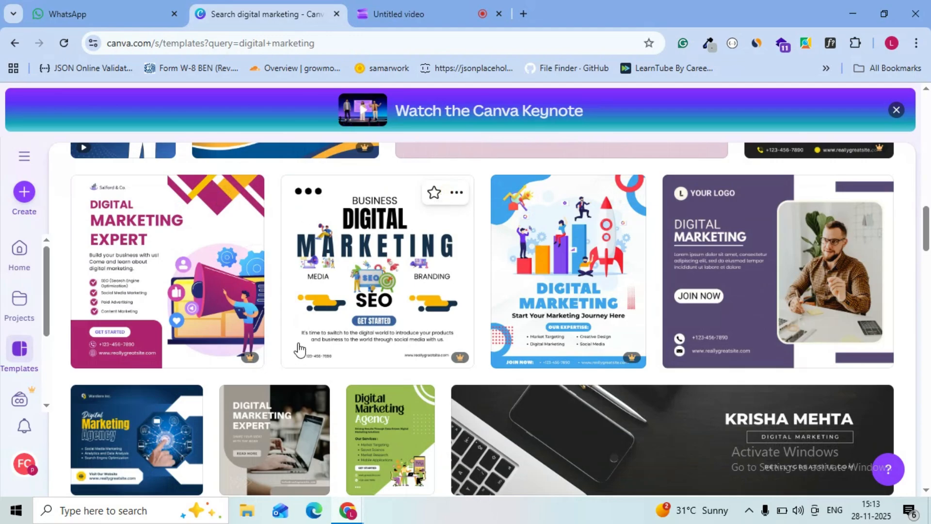
scroll(177, 354, "up", 10)
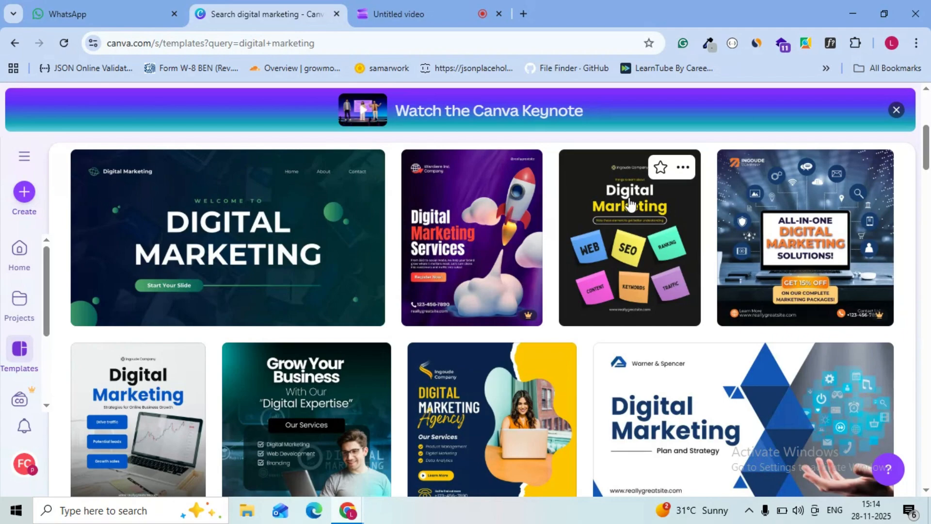
Step: Browse similar designs from the purple rocket template and preview the Blue White and Yellow 1080 × 1350 px template
left_click(480, 237)
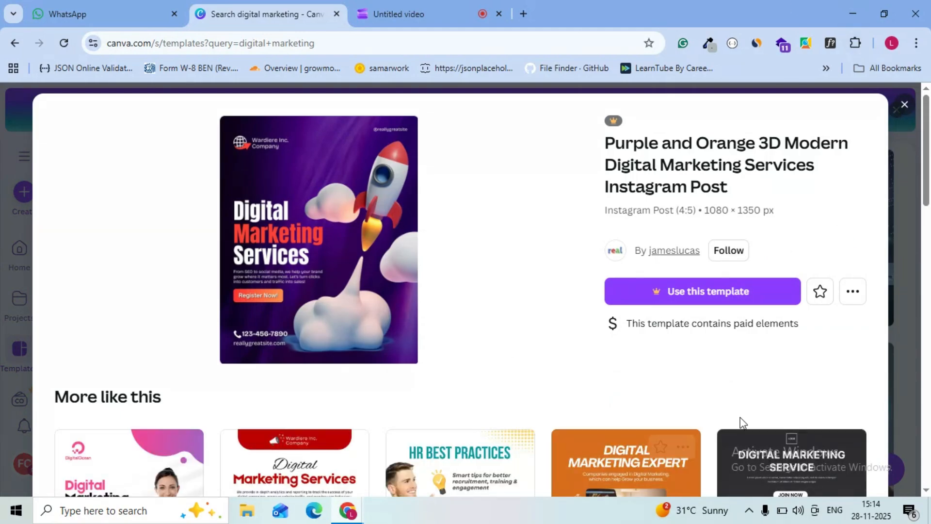
scroll(468, 363, "down", 5)
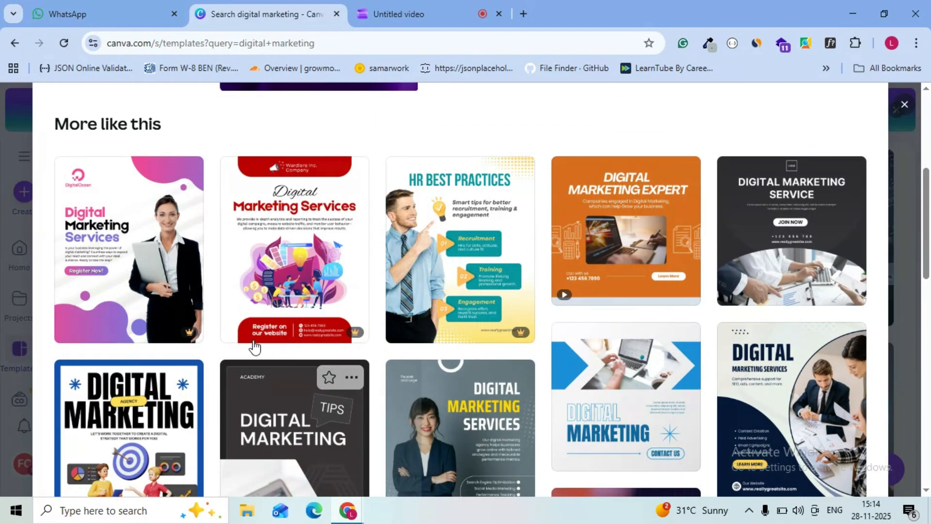
scroll(253, 349, "down", 3)
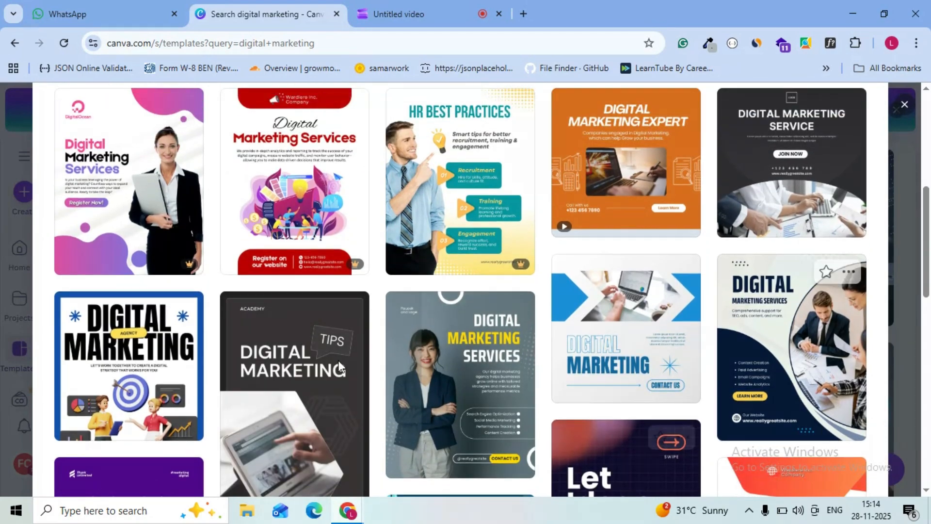
scroll(341, 403, "down", 3)
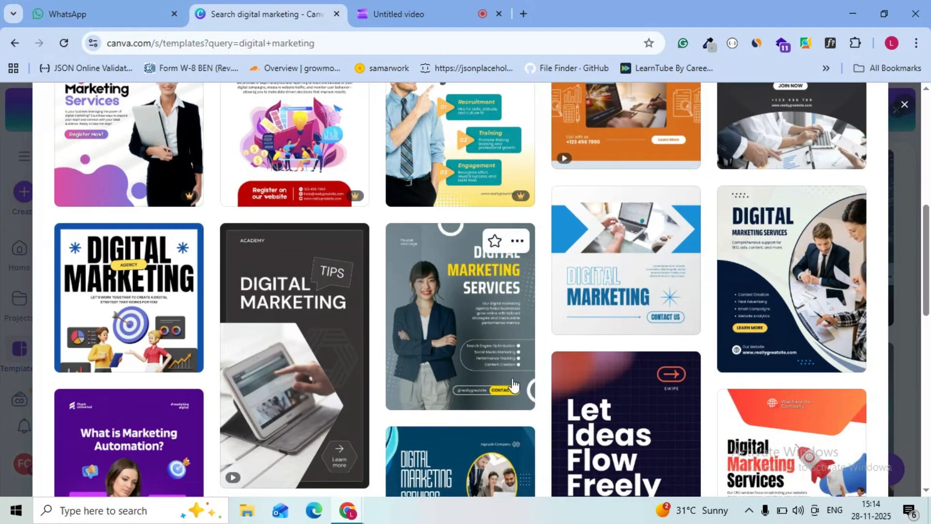
scroll(654, 348, "down", 3)
scroll(658, 347, "down", 2)
scroll(771, 334, "up", 8)
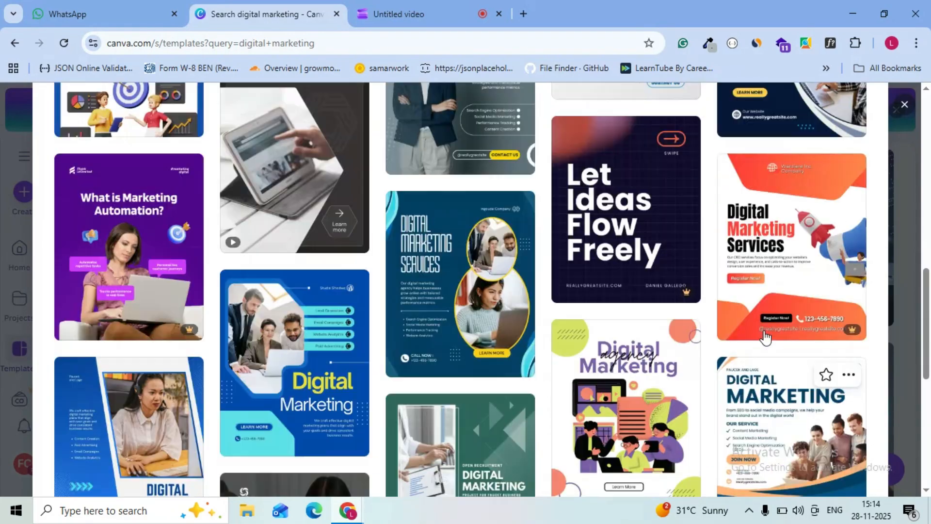
scroll(783, 335, "down", 5)
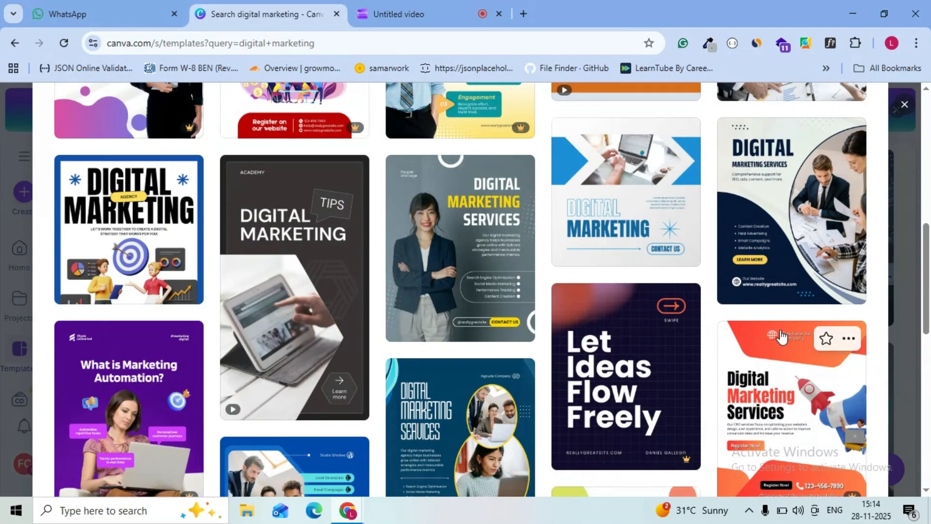
left_click(838, 181)
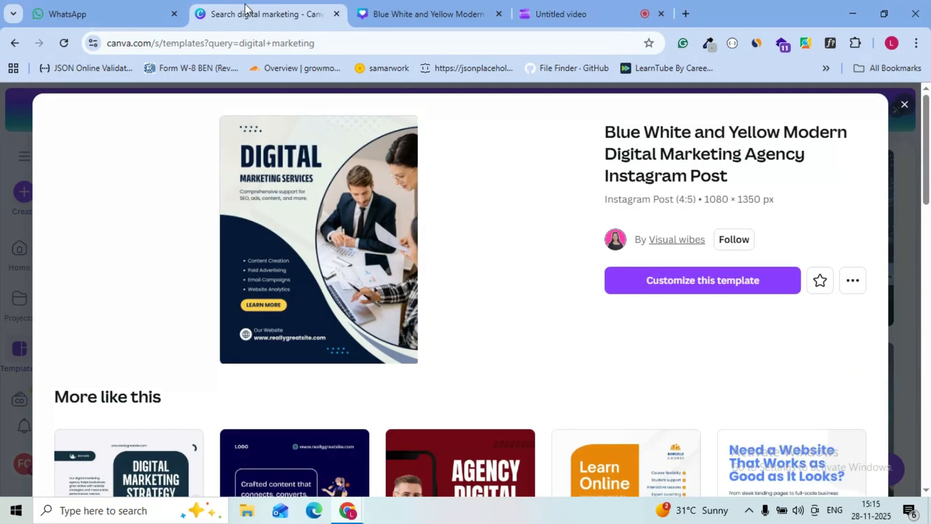
Step: Start a design from the Blue White and Yellow template at 67% zoom and select the meeting photo
left_click(715, 283)
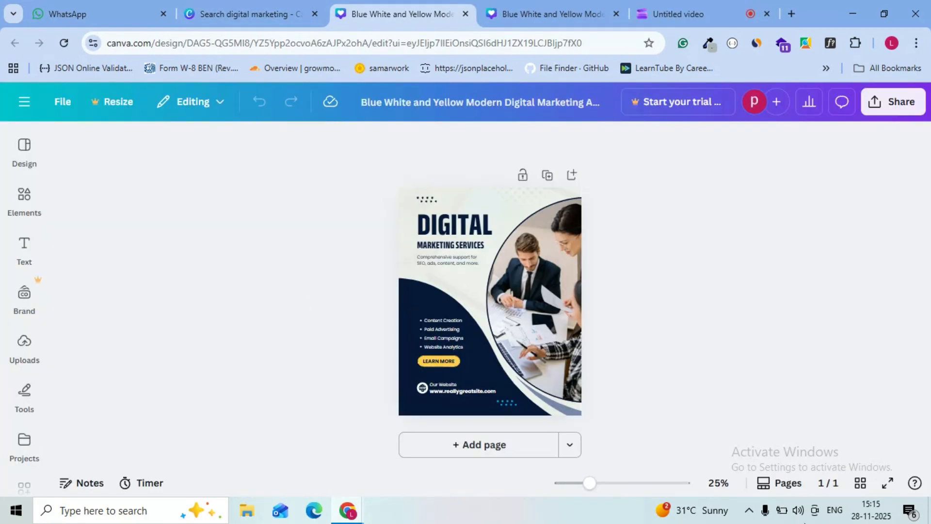
left_click(620, 483)
scroll(597, 248, "down", 3)
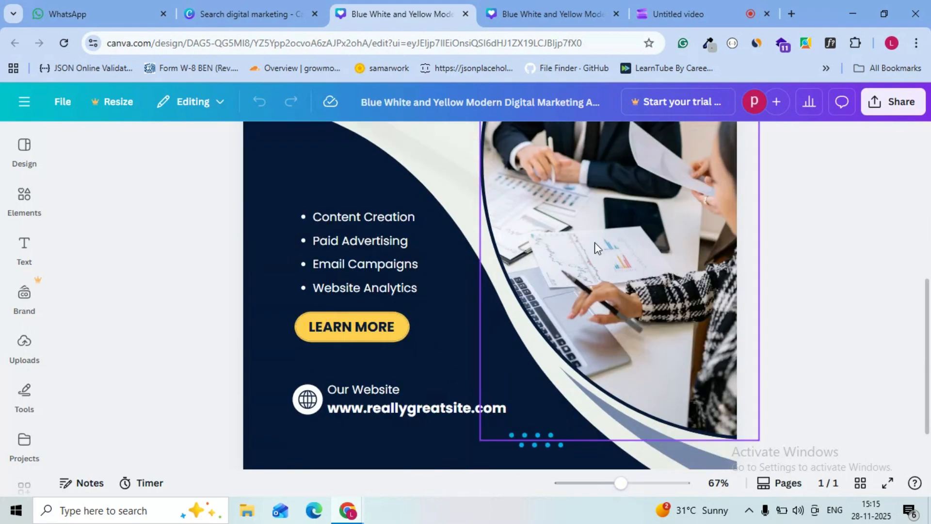
scroll(600, 248, "up", 3)
left_click(598, 248)
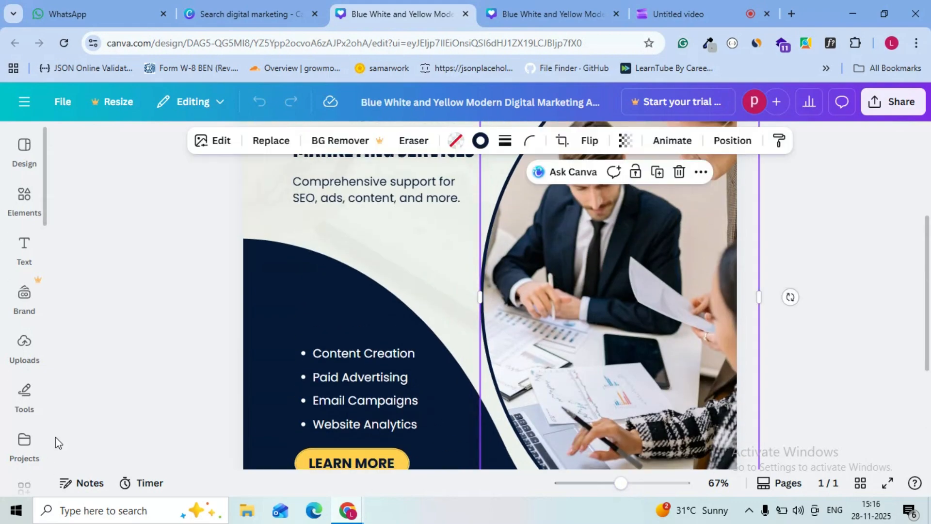
Step: Search elements for 'digital marekting' and browse the Photos-only results
left_click(25, 199)
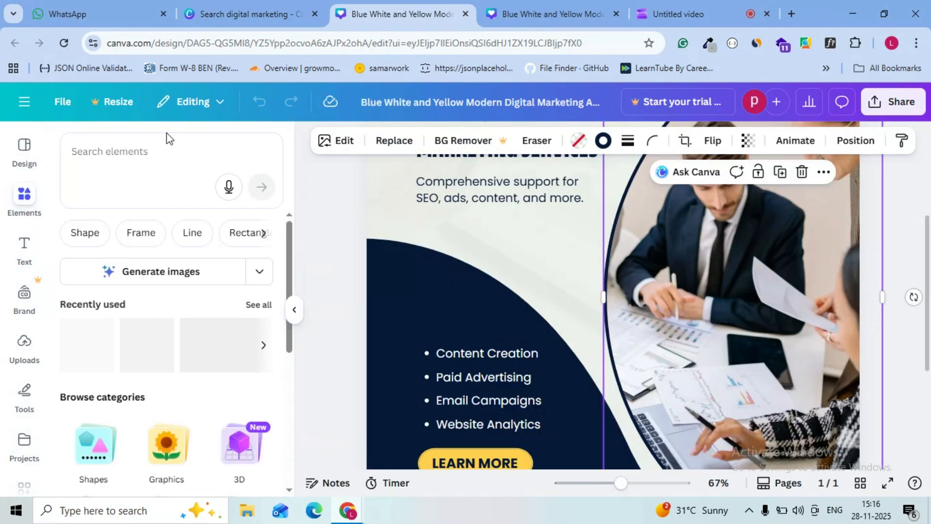
left_click(161, 148)
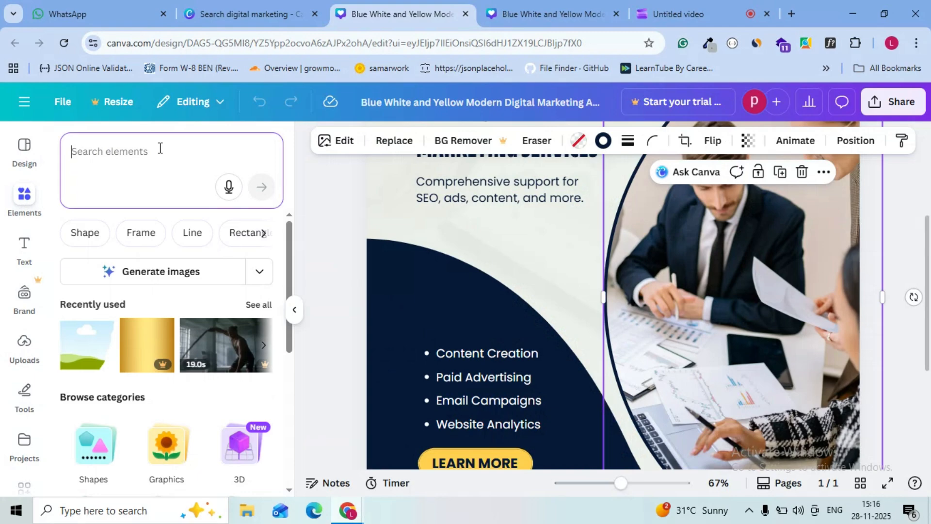
type("digital")
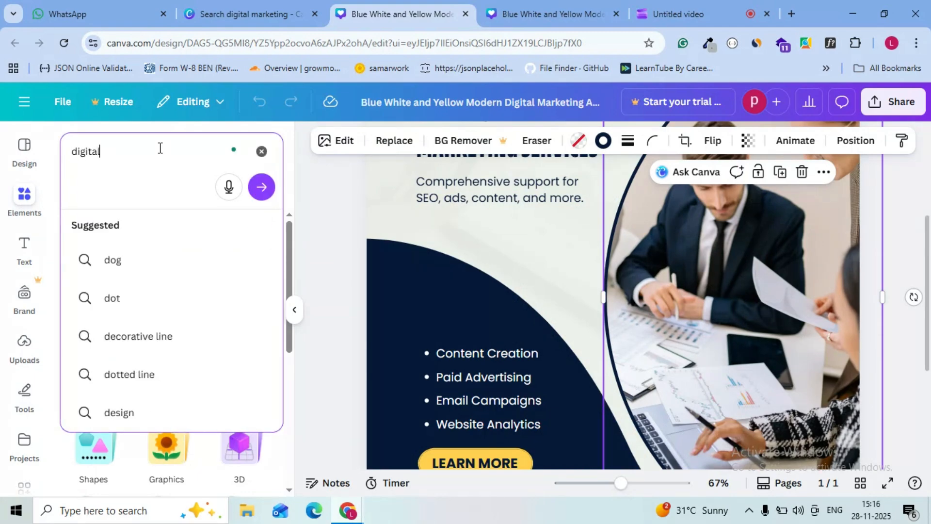
type(" marekting")
key("Return")
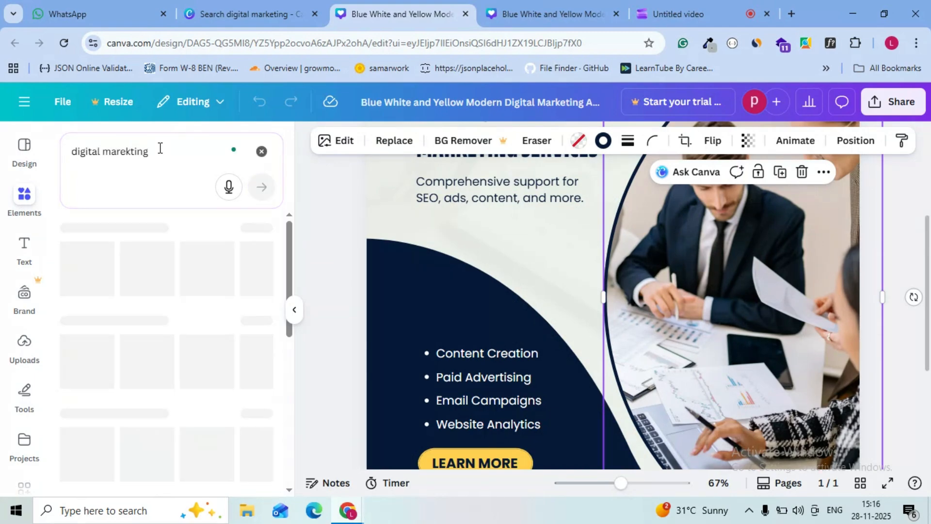
scroll(188, 340, "down", 2)
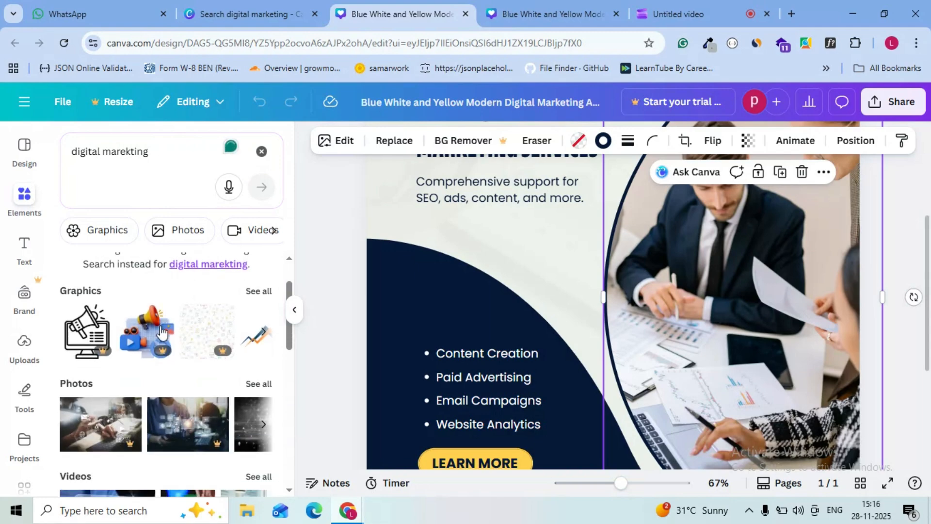
left_click(188, 235)
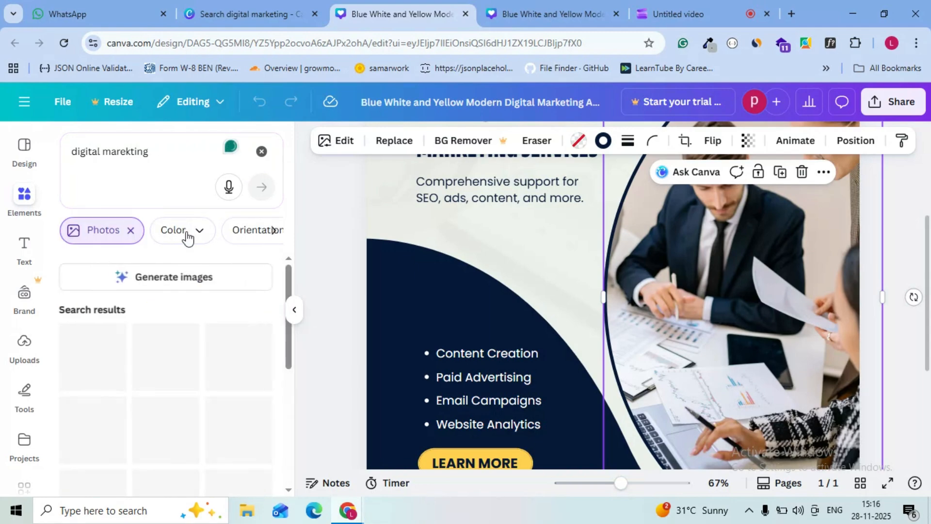
scroll(165, 345, "down", 3)
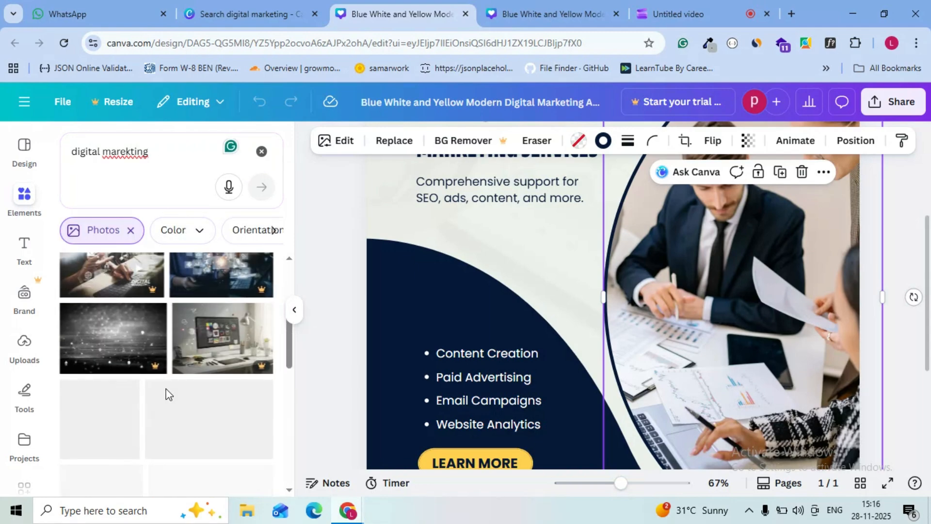
scroll(167, 391, "down", 3)
scroll(164, 388, "down", 3)
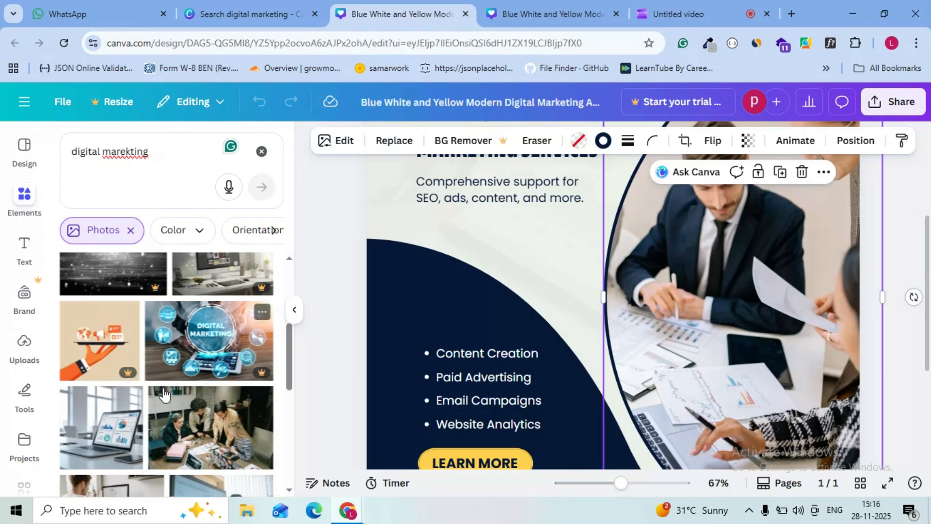
scroll(163, 388, "down", 3)
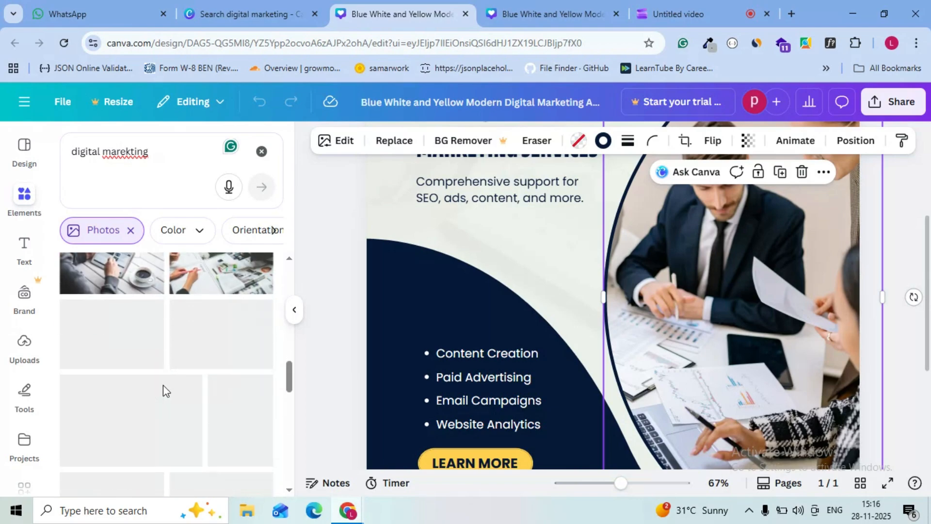
scroll(164, 390, "down", 2)
scroll(164, 388, "down", 4)
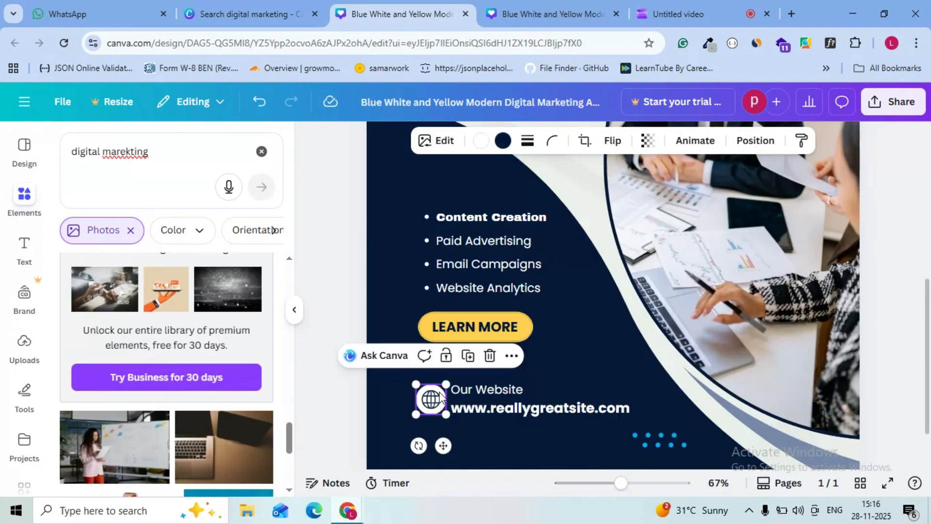
Step: Replace the Elements search with 'website' and run it
triple_click(143, 151)
type("w")
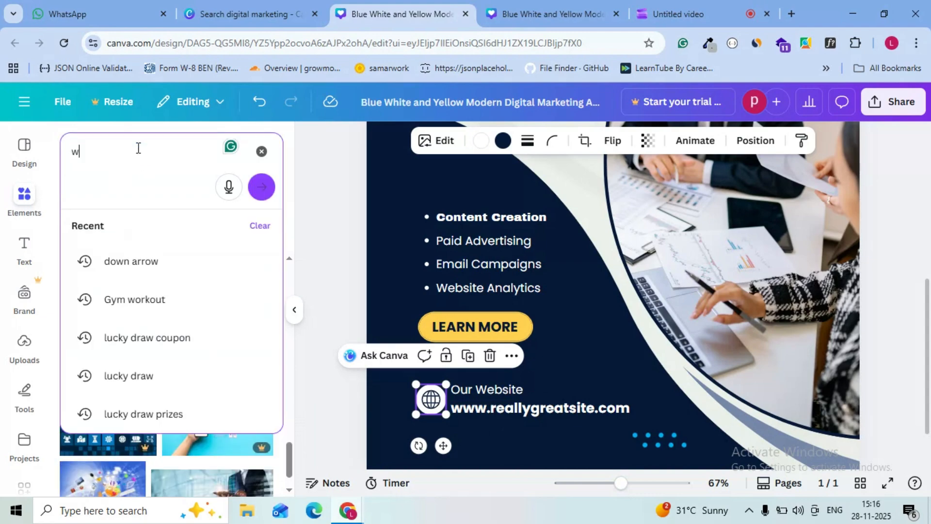
type("ebsite")
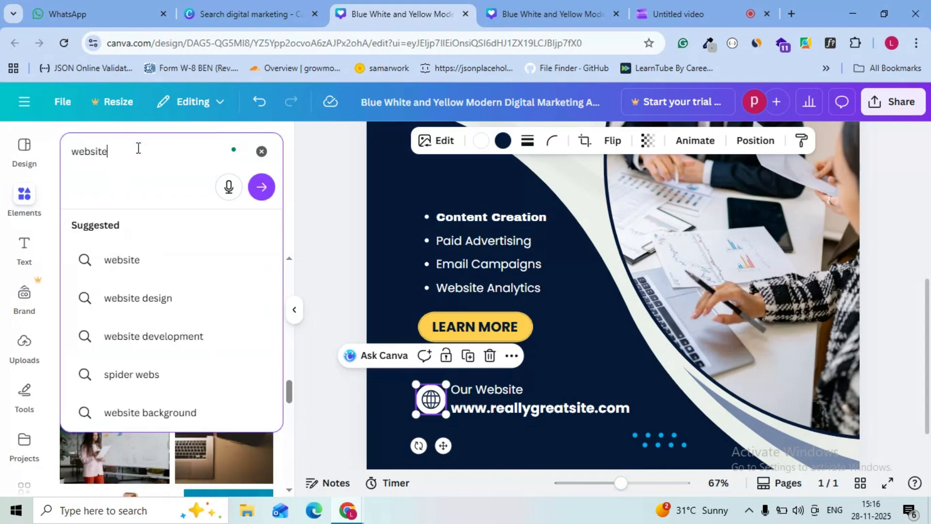
key("Return")
scroll(167, 401, "down", 1)
scroll(167, 402, "down", 2)
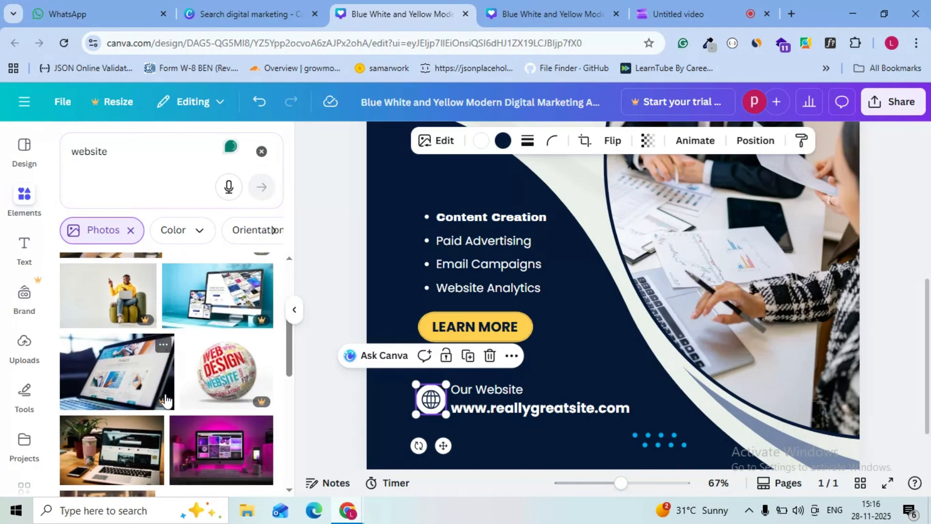
scroll(167, 401, "up", 3)
Step: Remove the Photos filter and browse more website graphics such as globe icons
left_click(131, 231)
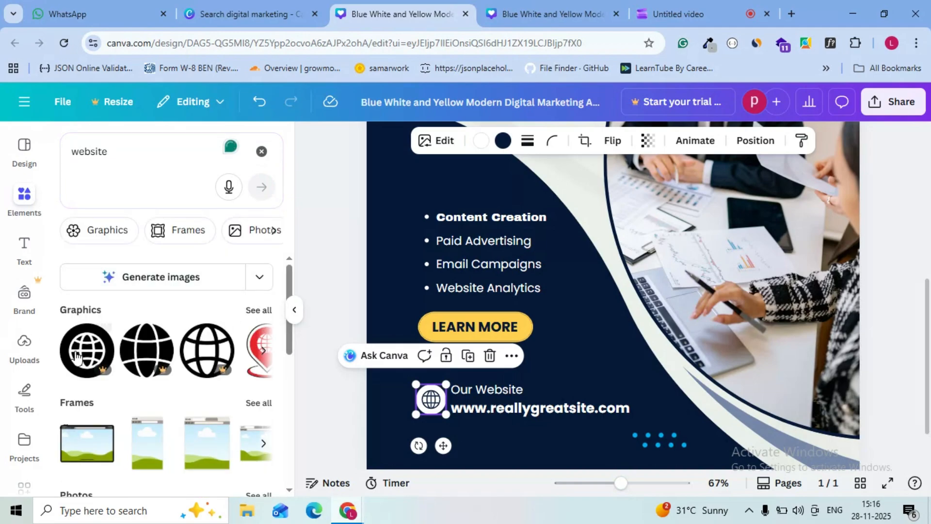
left_click(264, 351)
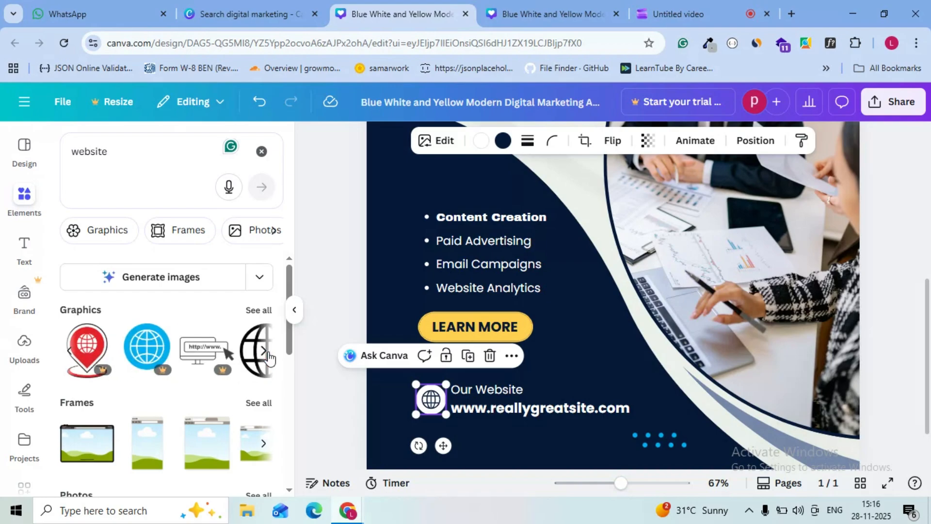
scroll(556, 398, "down", 3)
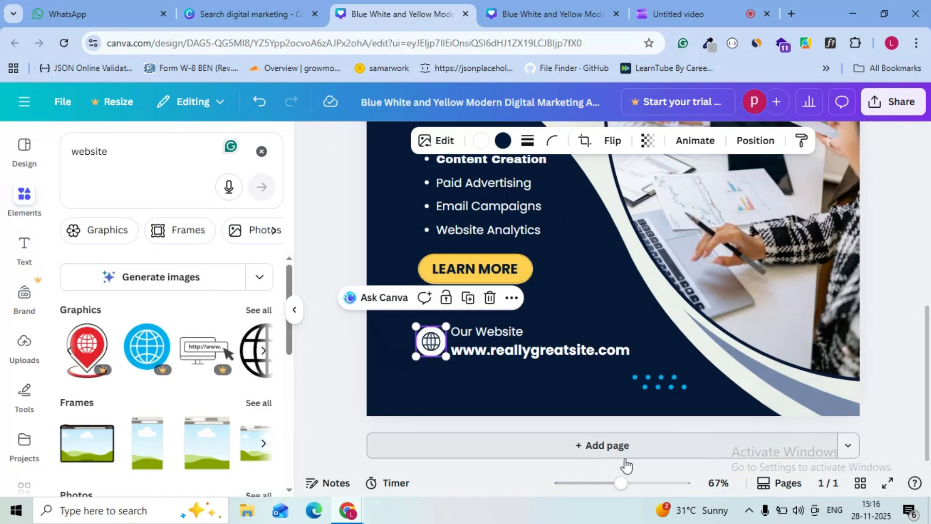
left_click_drag(620, 483, 591, 483)
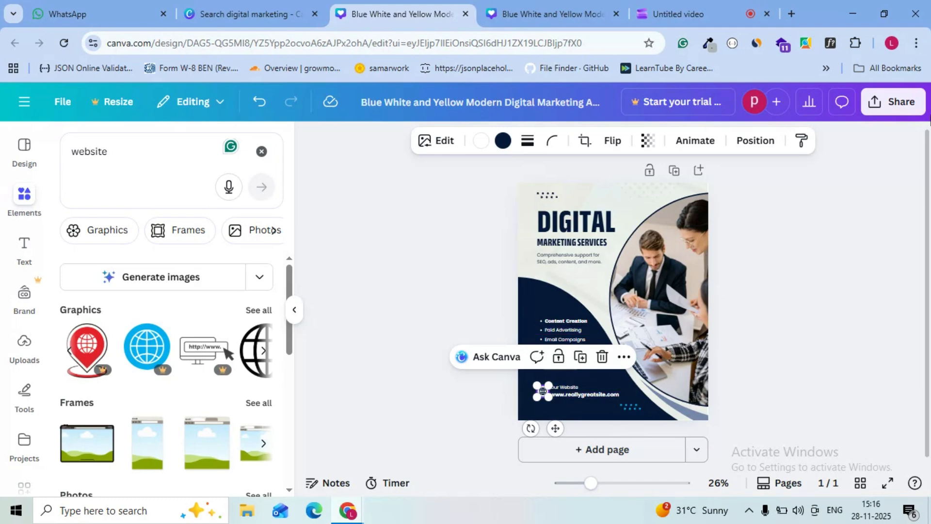
left_click(895, 101)
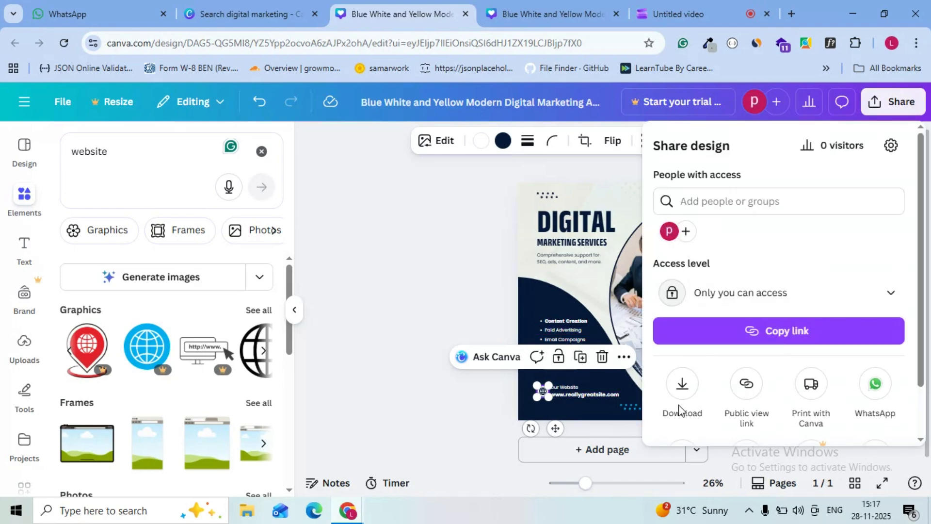
left_click(680, 394)
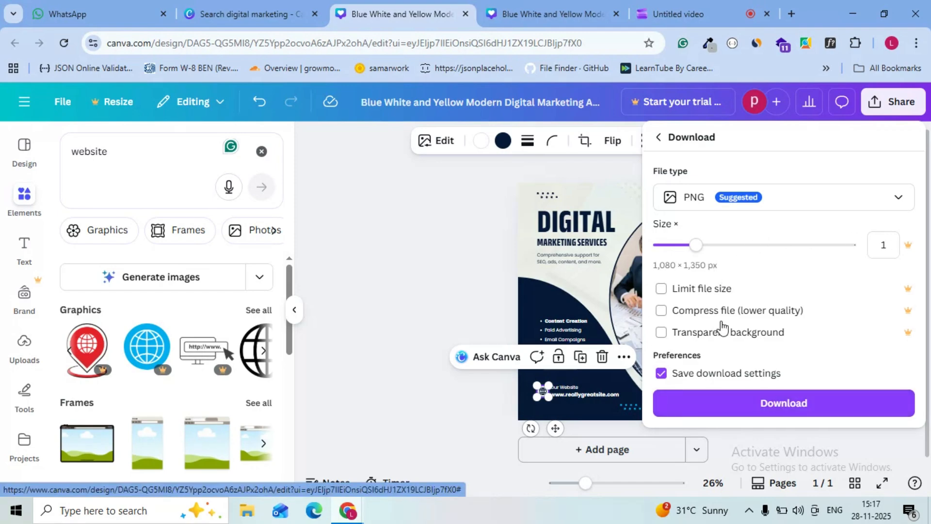
left_click(398, 239)
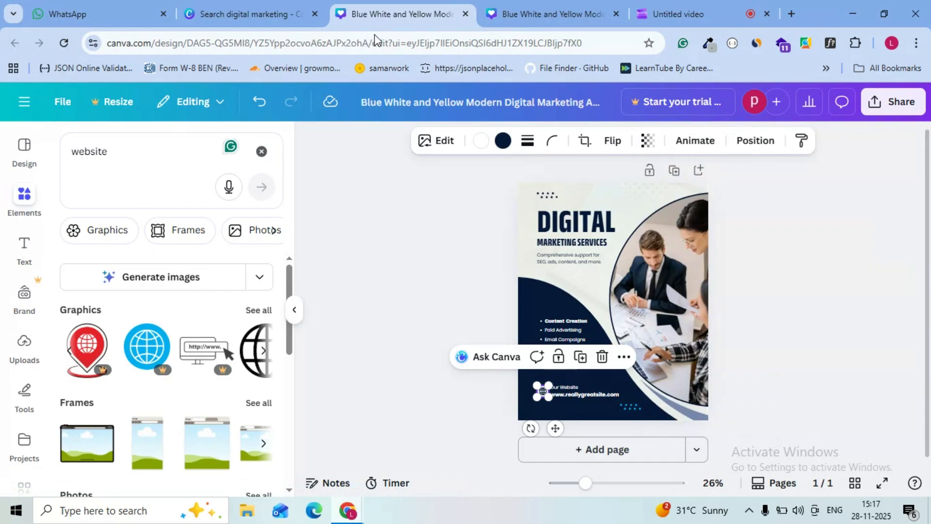
Step: Return to the 'digital marketing' template search tab
left_click(271, 14)
scroll(439, 388, "down", 3)
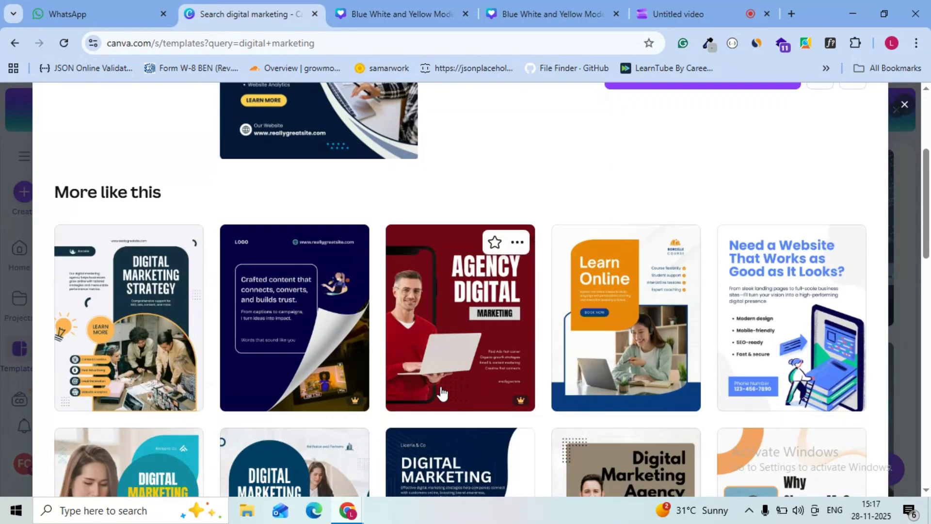
left_click(378, 13)
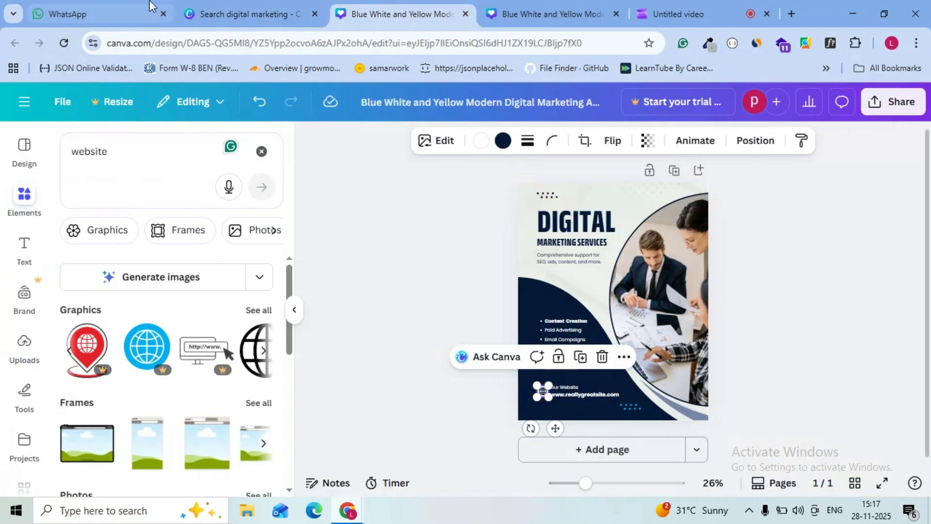
left_click(290, 6)
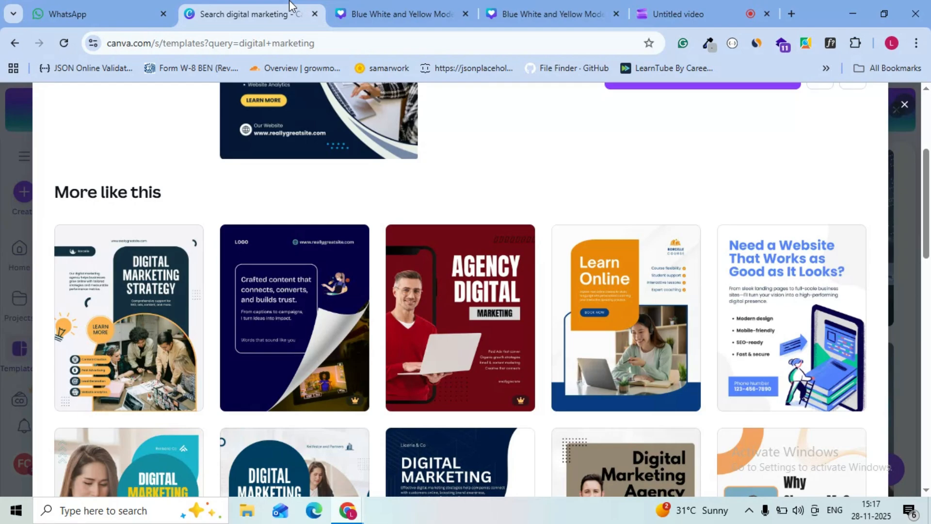
Step: Close the template preview and bring up the account menu
left_click(907, 105)
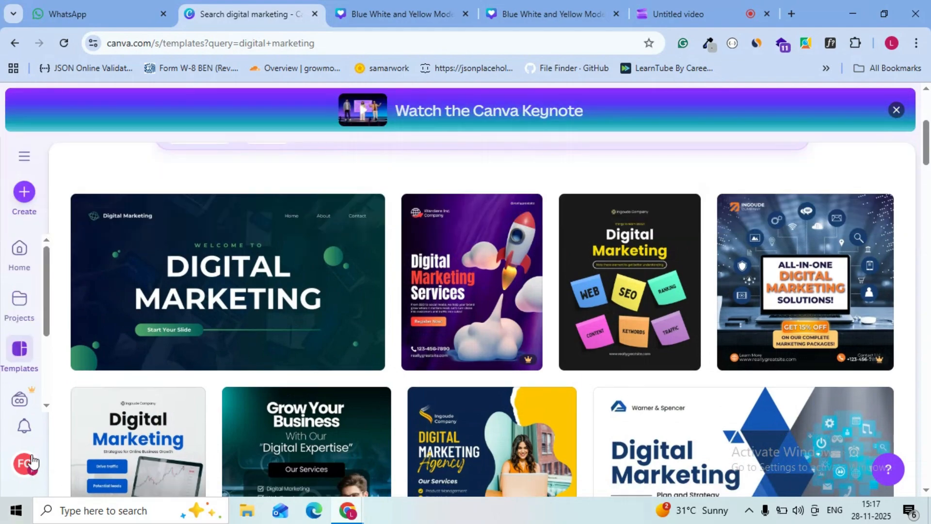
left_click(25, 461)
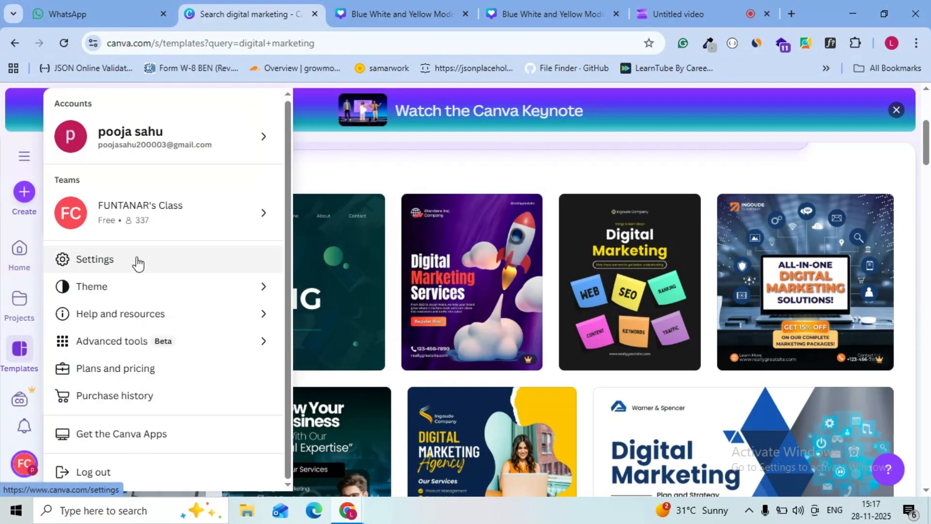
Step: Switch the account to a different class team from the teams list
left_click(141, 225)
scroll(374, 310, "down", 3)
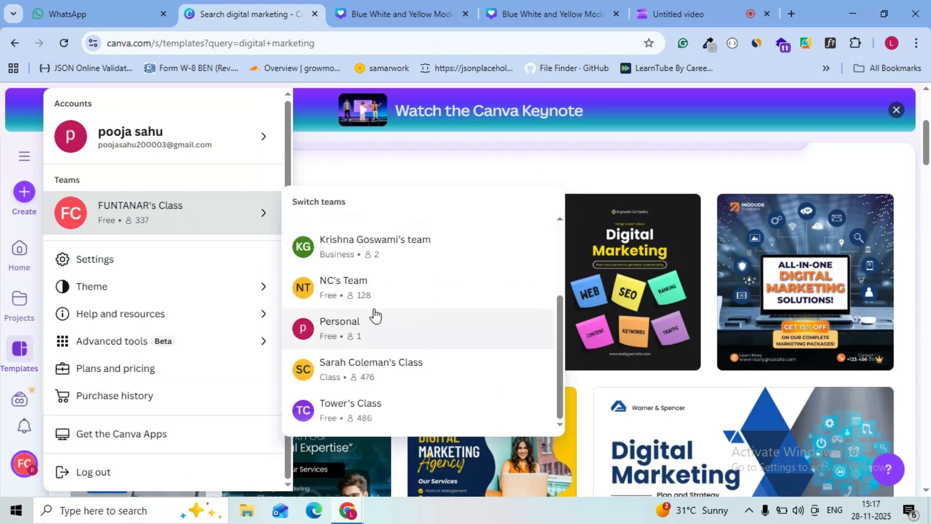
scroll(376, 316, "down", 1)
left_click(368, 367)
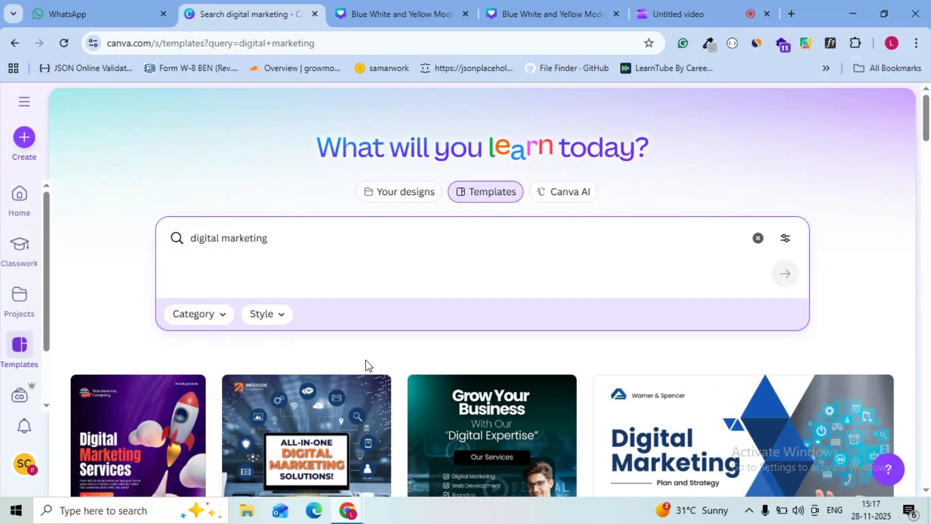
Step: Search the templates for 'youtube thumbnail'
scroll(368, 364, "down", 3)
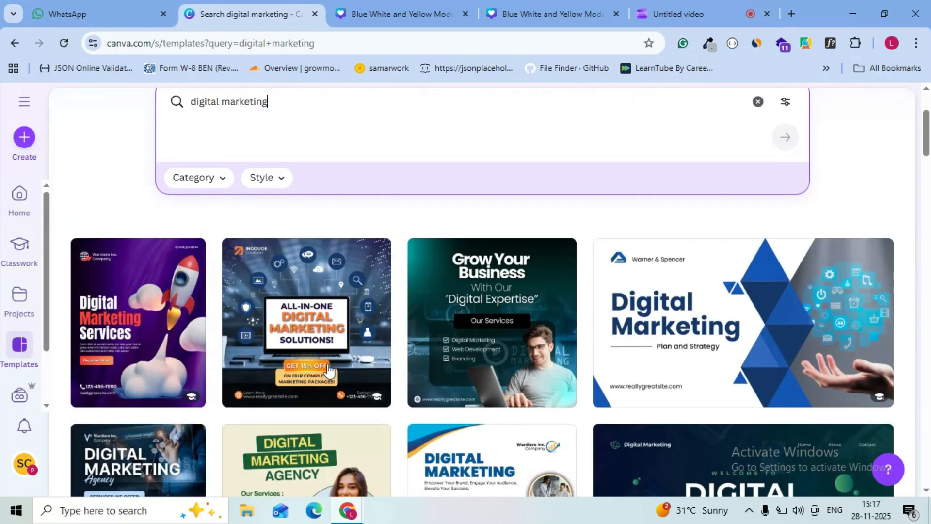
triple_click(240, 100)
type("y")
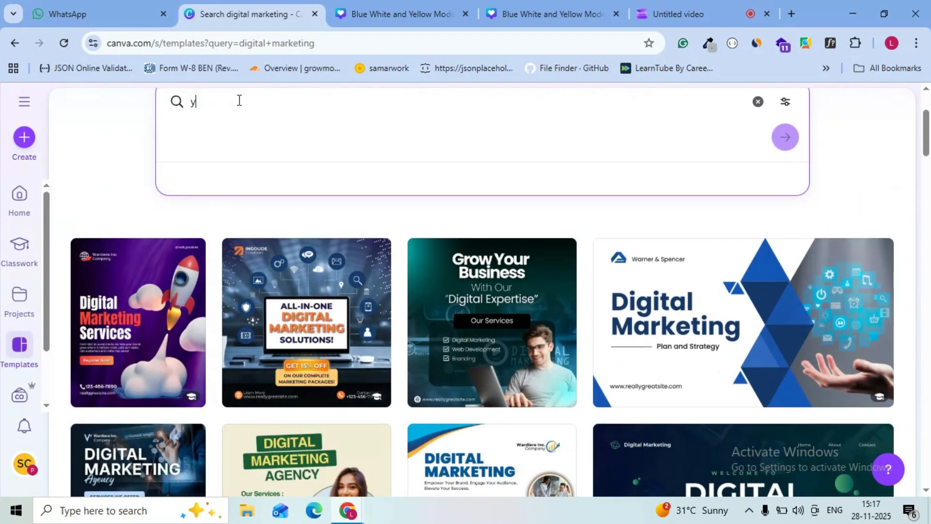
type("outube tg")
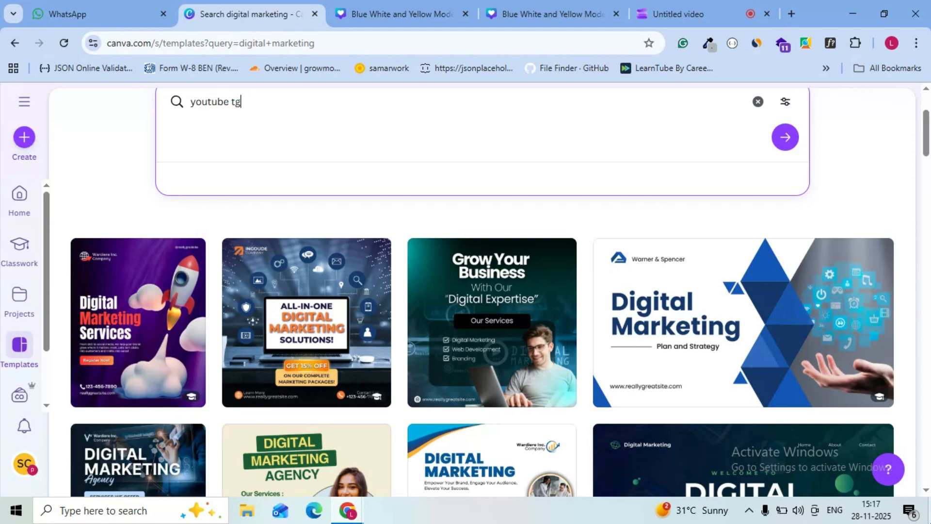
key("BackSpace")
type("humbnail")
key("Return")
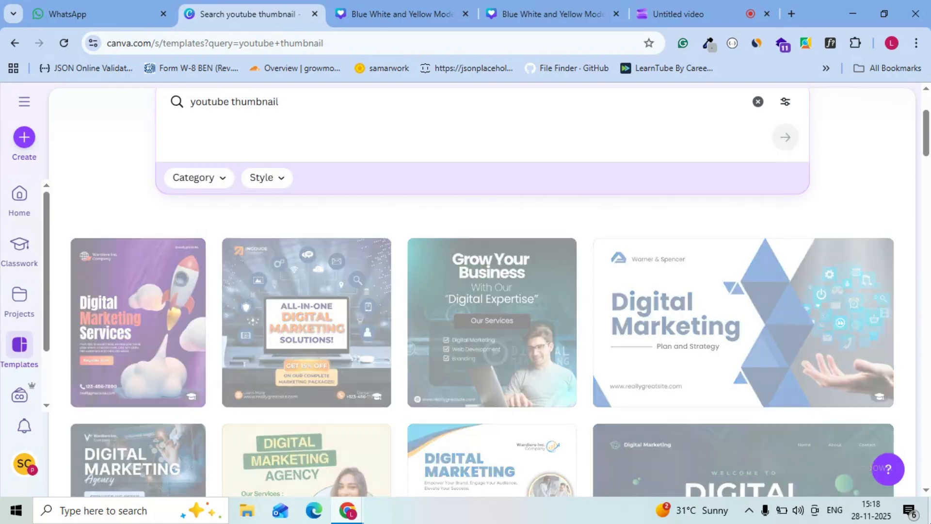
Step: Scroll through the YouTube thumbnail results, from music covers to trailer designs
scroll(851, 403, "down", 4)
scroll(765, 469, "down", 16)
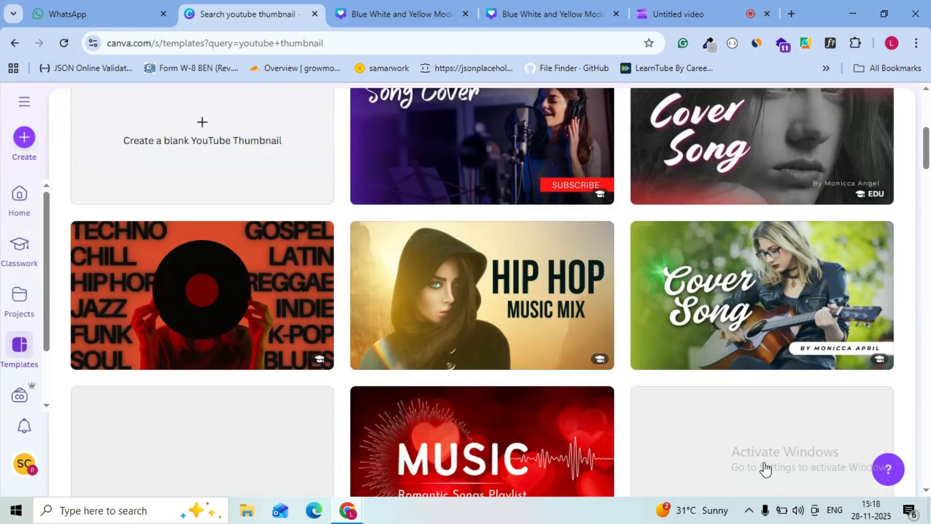
scroll(752, 365, "down", 20)
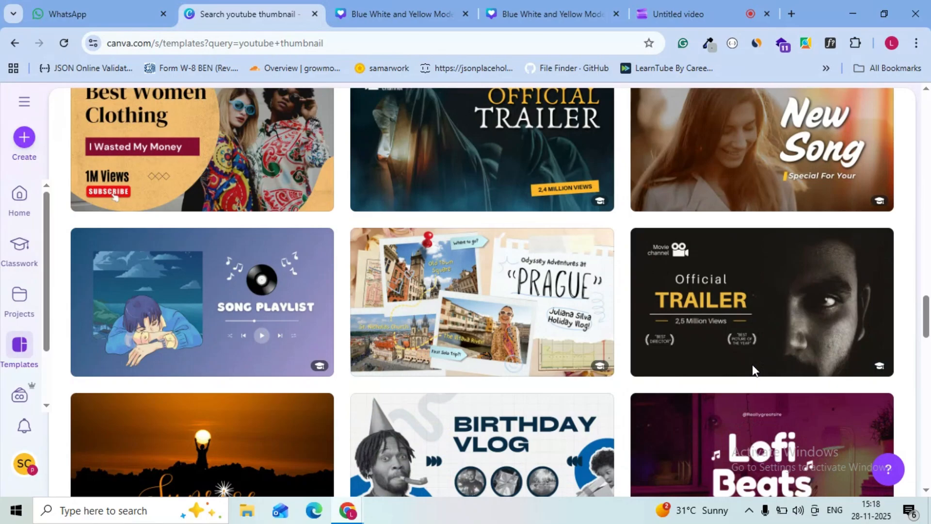
scroll(753, 365, "down", 20)
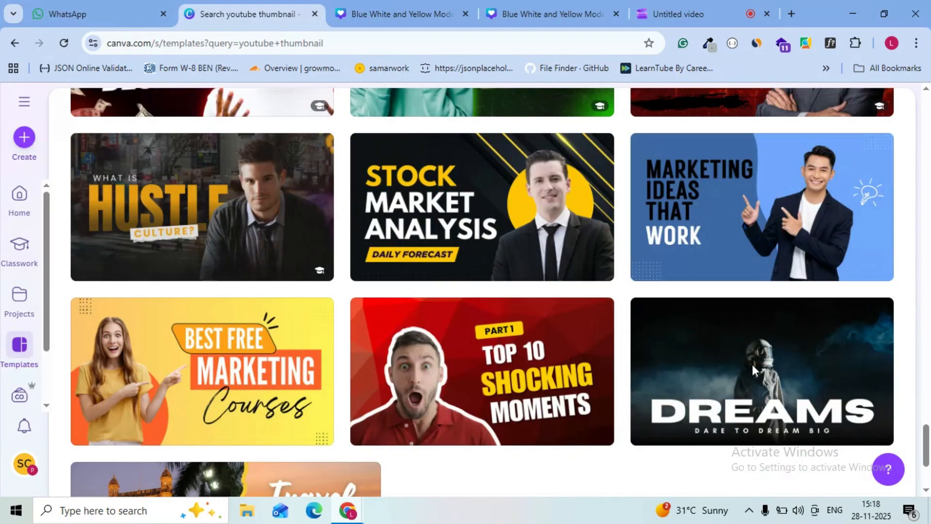
scroll(752, 365, "down", 5)
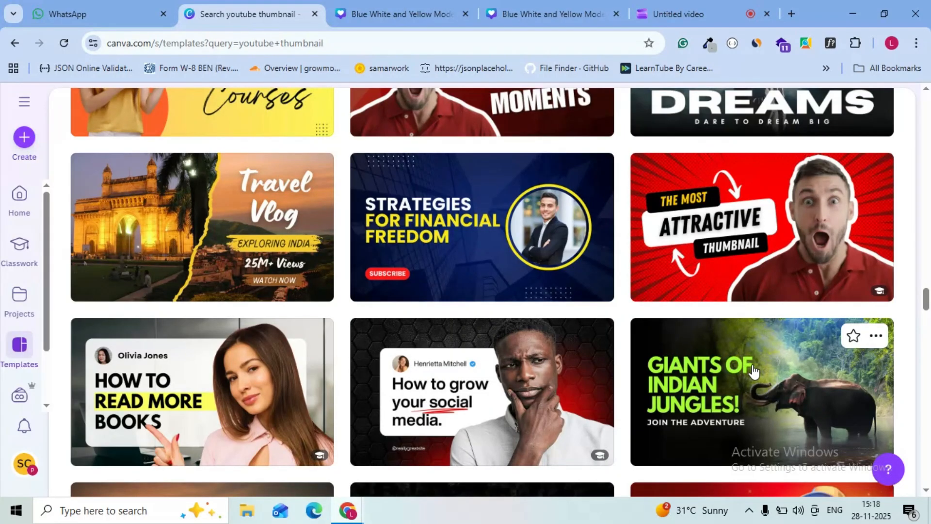
scroll(754, 371, "up", 20)
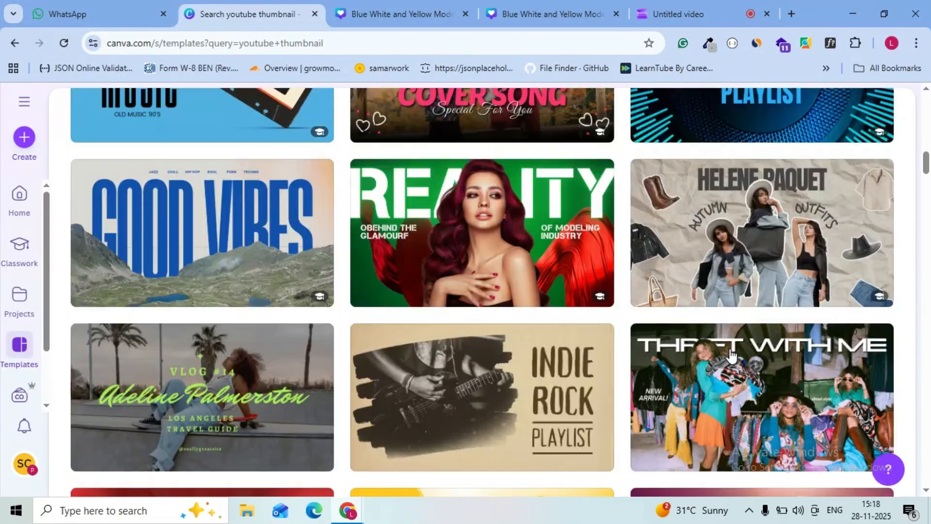
scroll(733, 356, "up", 10)
Step: Search templates for 'presentation' and scroll through the results
double_click(381, 236)
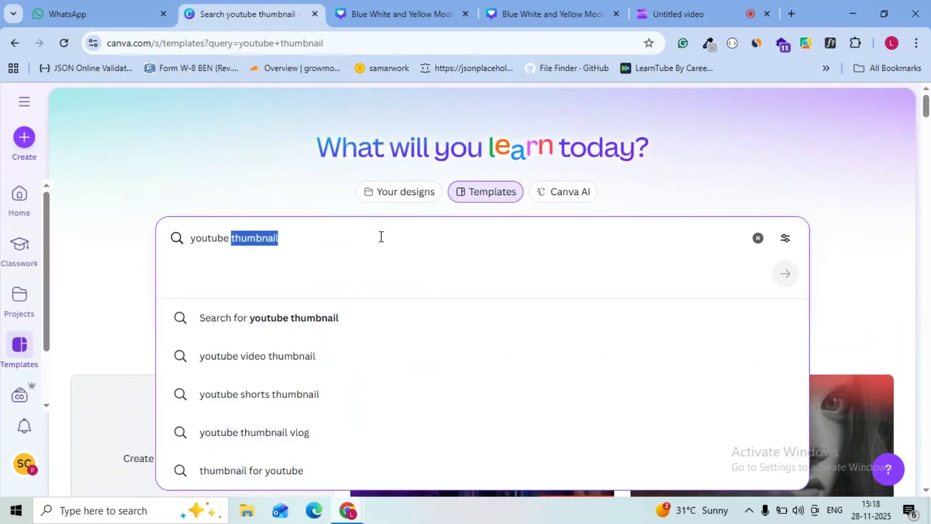
key("ctrl+a")
type("pres")
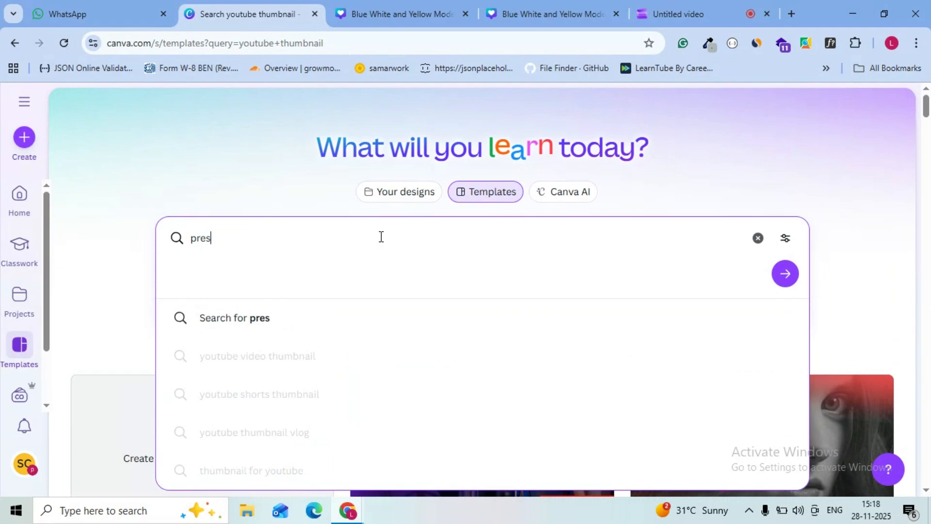
type("enta")
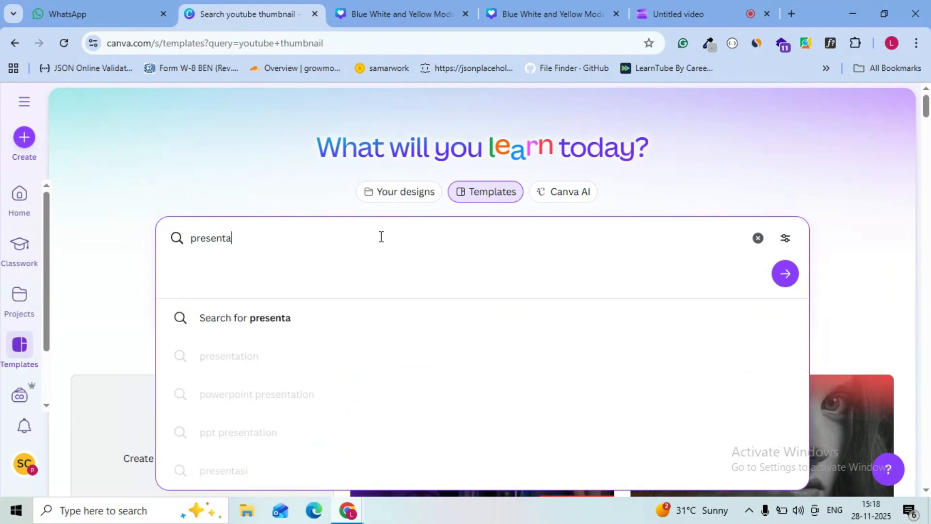
type("tion")
key("Return")
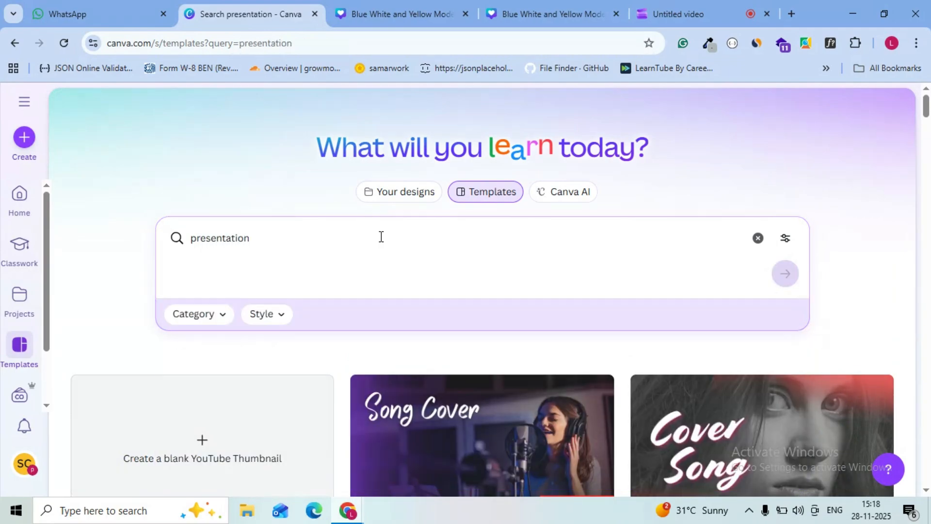
scroll(382, 233, "down", 3)
scroll(536, 315, "down", 3)
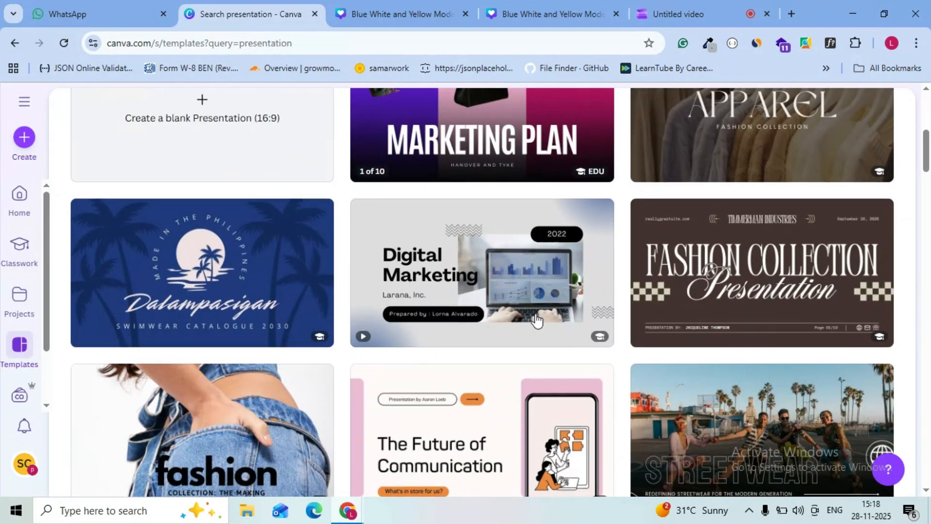
scroll(532, 315, "up", 3)
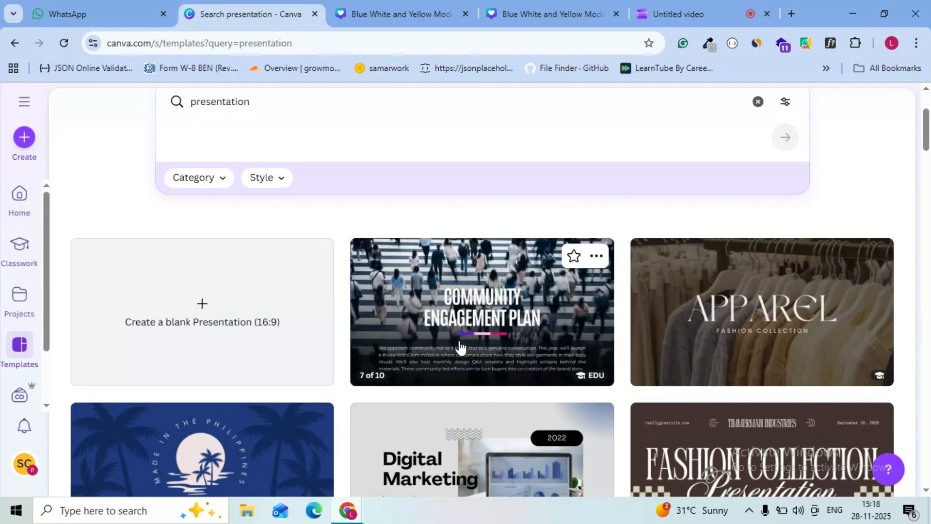
scroll(460, 347, "down", 4)
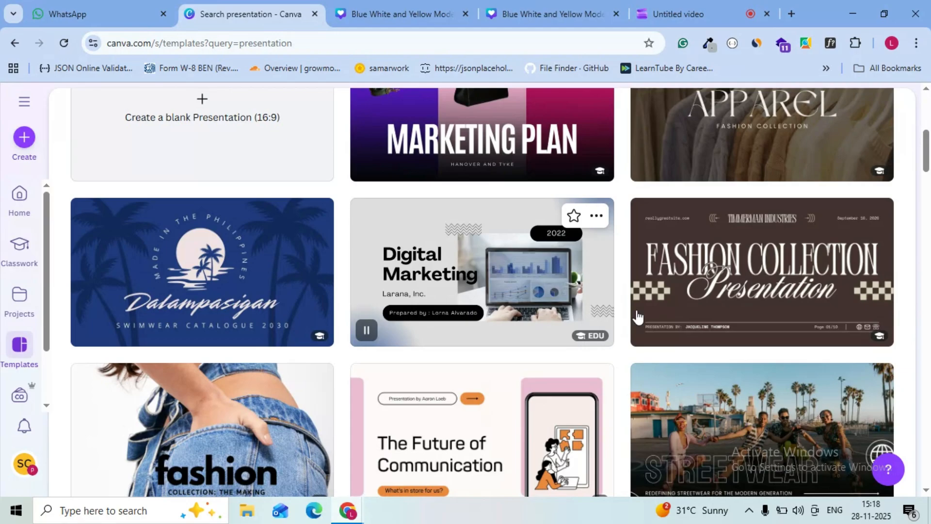
scroll(703, 327, "down", 3)
scroll(703, 327, "down", 4)
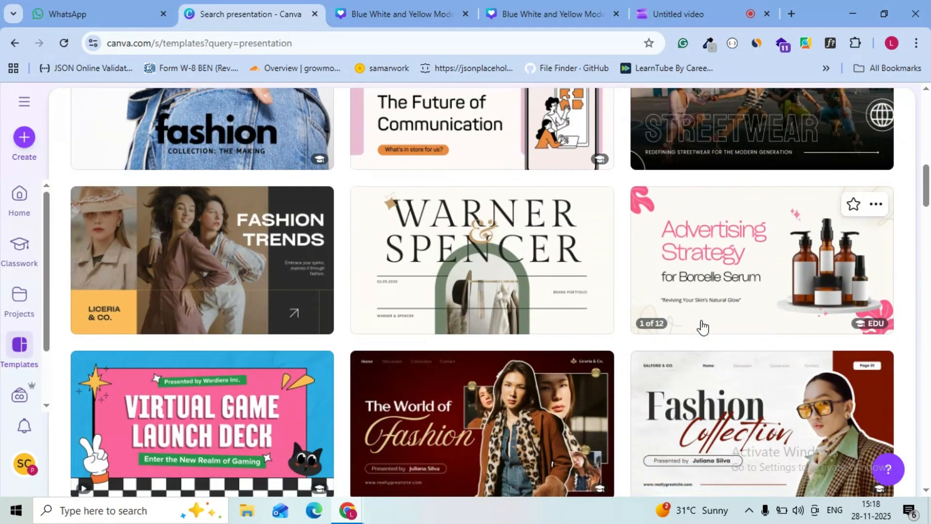
scroll(703, 326, "up", 10)
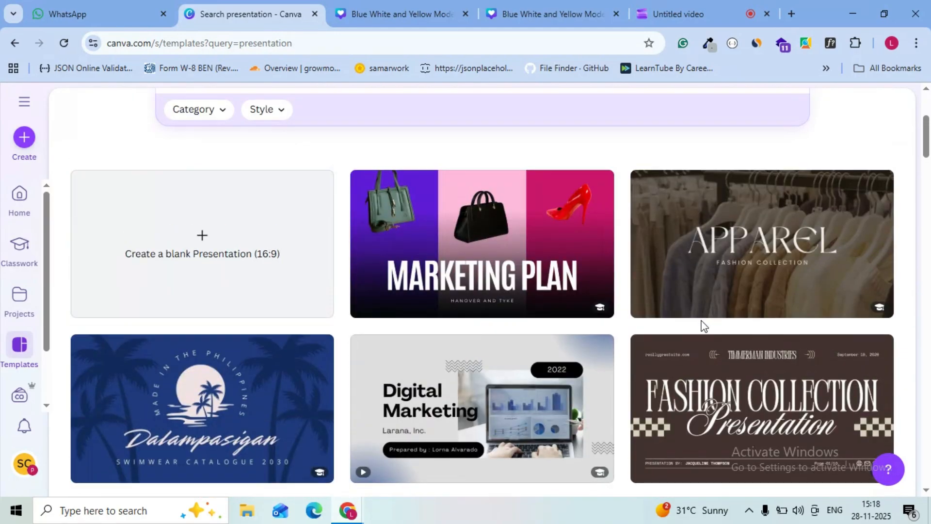
scroll(695, 325, "up", 4)
Step: Replace the query with 'wedding' and browse the wedding invitation templates
left_click(225, 245)
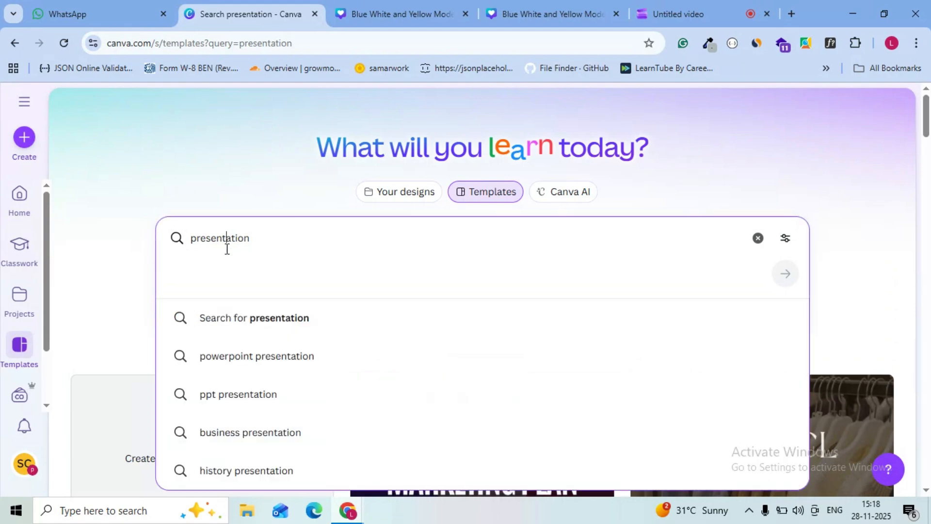
double_click(226, 248)
type("wedding")
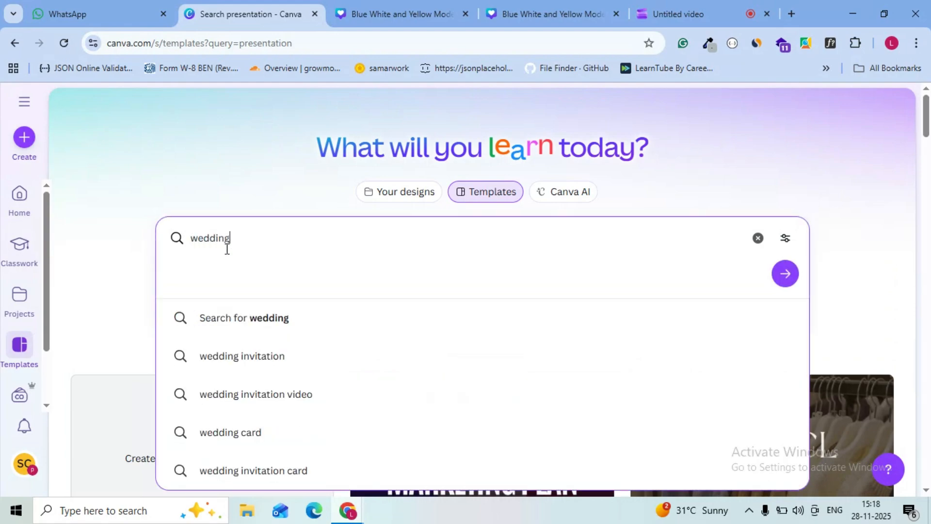
key("Return")
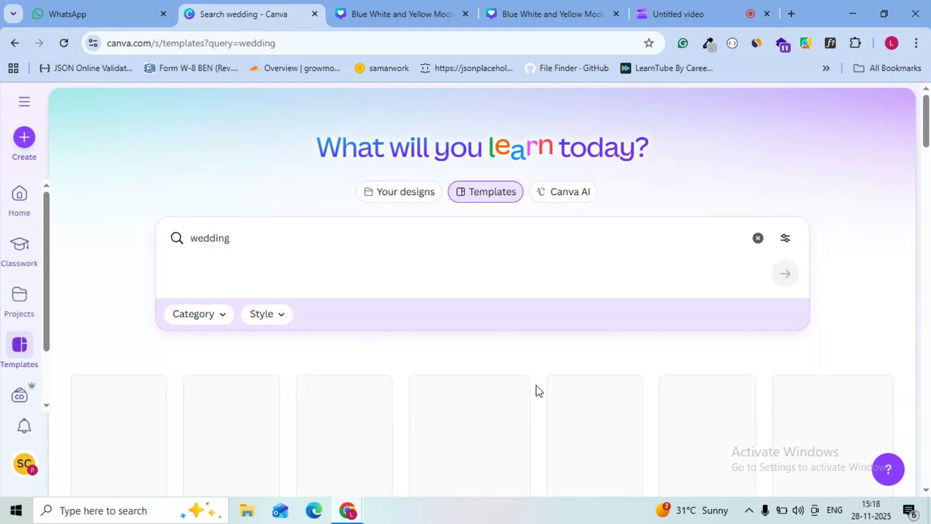
scroll(537, 391, "down", 4)
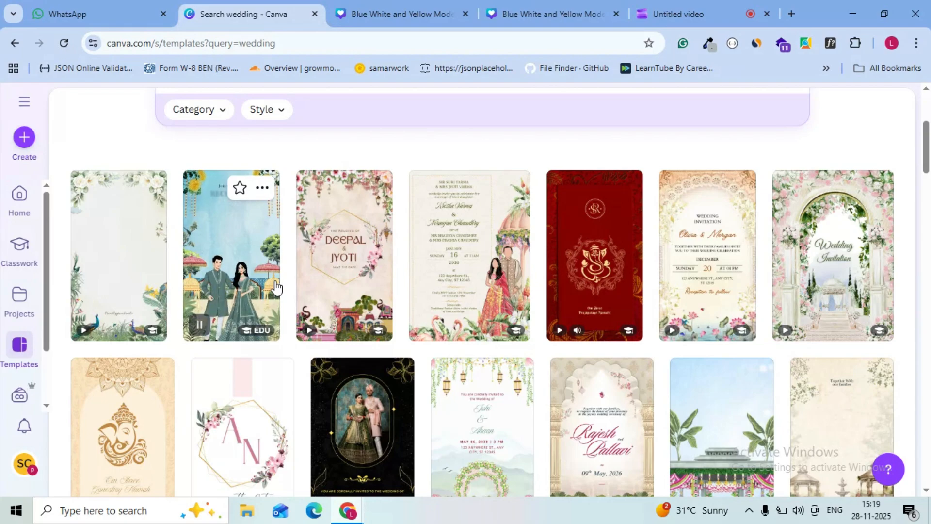
scroll(298, 275, "up", 1)
Step: Search templates for 'resume' and look through the results
scroll(298, 275, "up", 3)
left_click(235, 249)
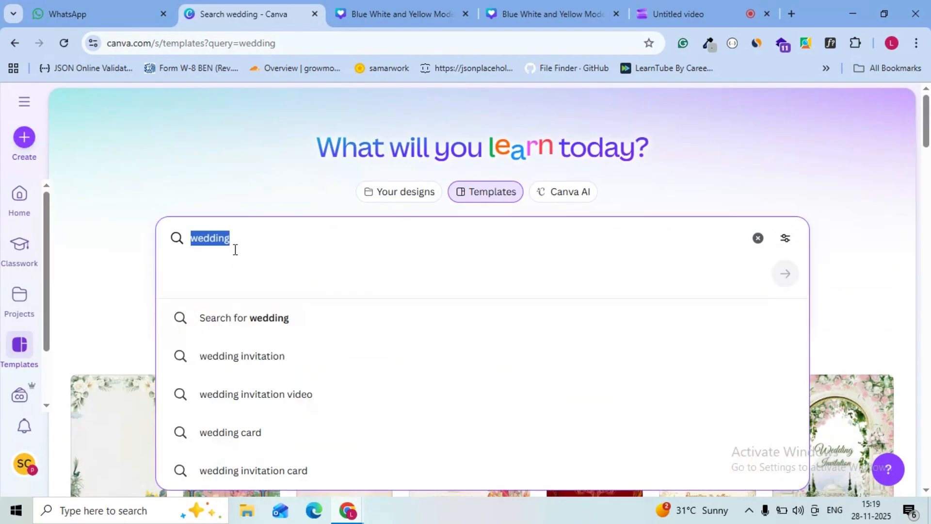
type("resume")
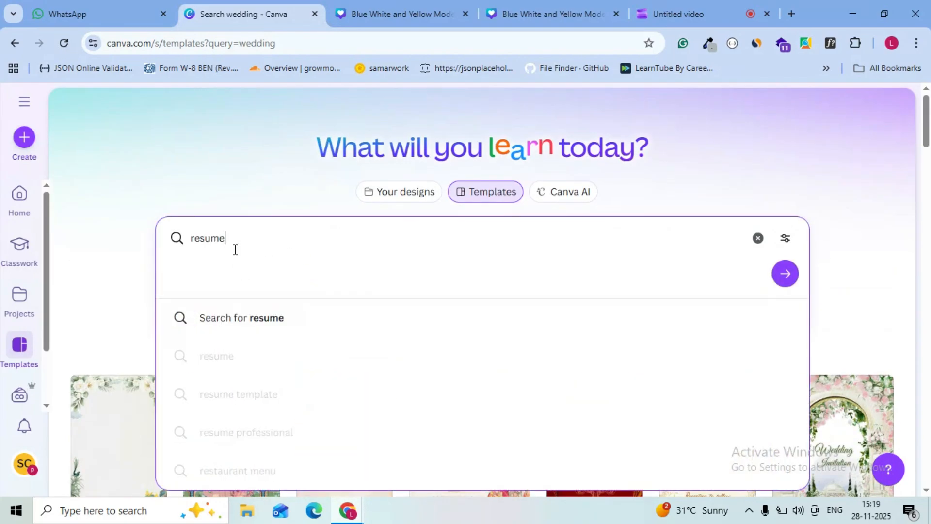
key("Return")
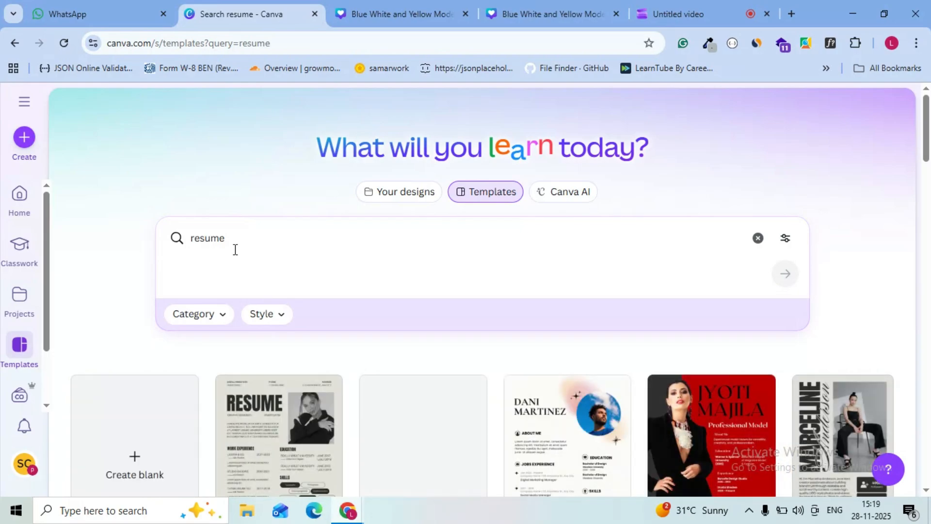
scroll(432, 341, "down", 7)
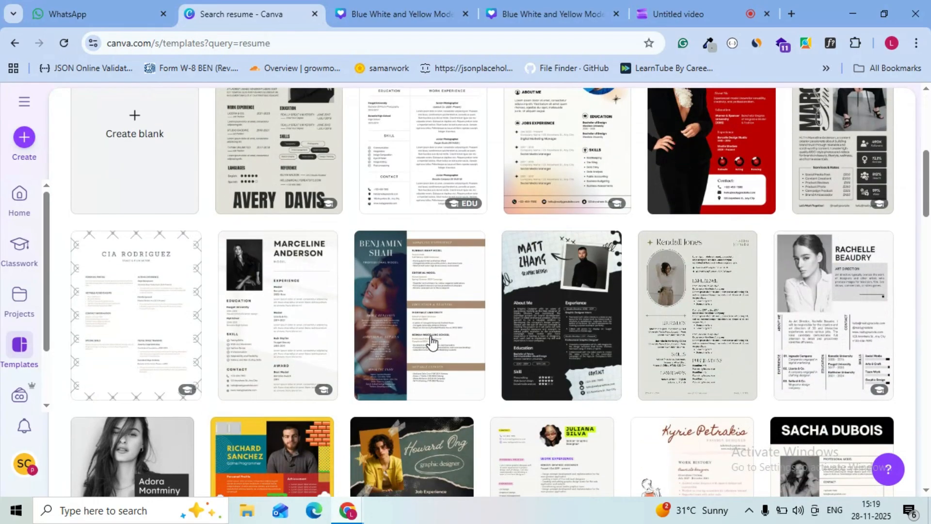
mouse_move(432, 341)
scroll(432, 341, "up", 7)
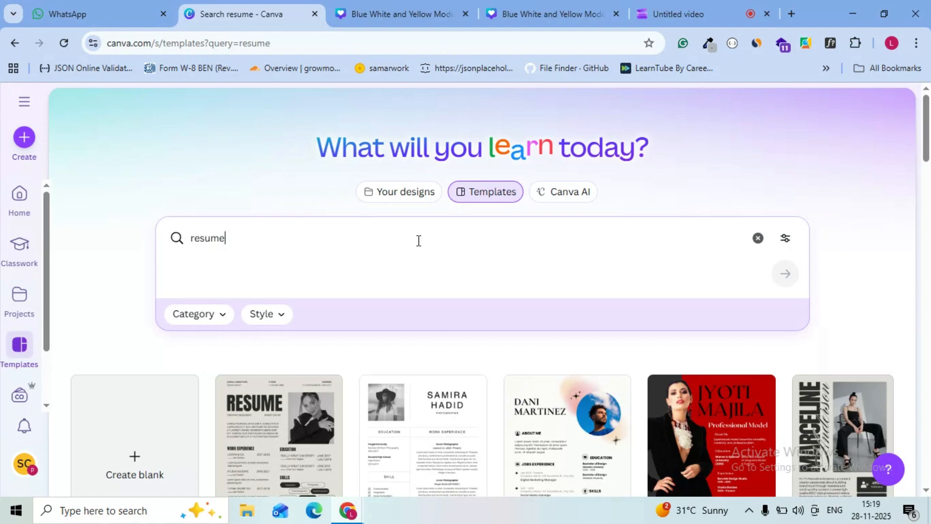
Step: Replace the query with 'poster' and scroll the poster template results
left_click(418, 240)
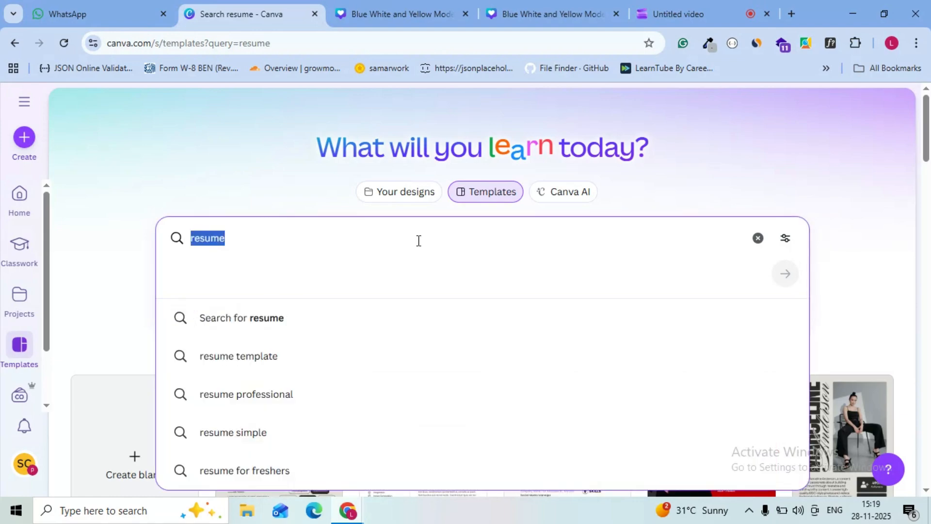
key("BackSpace")
type("posst")
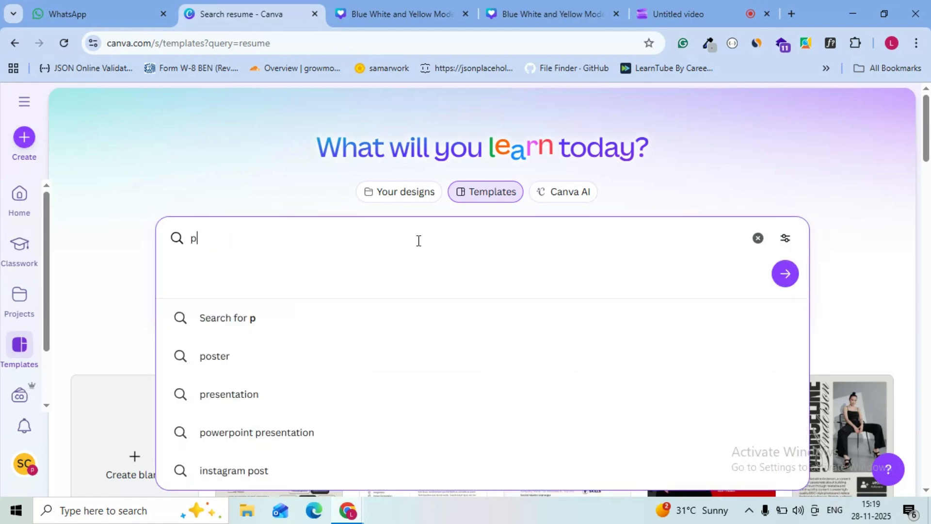
key("BackSpace")
key("BackSpace")
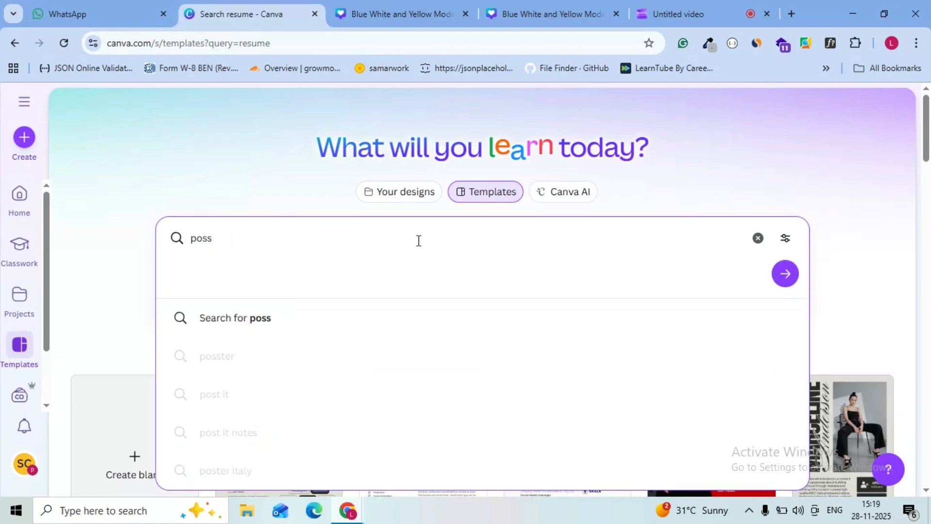
type("ter")
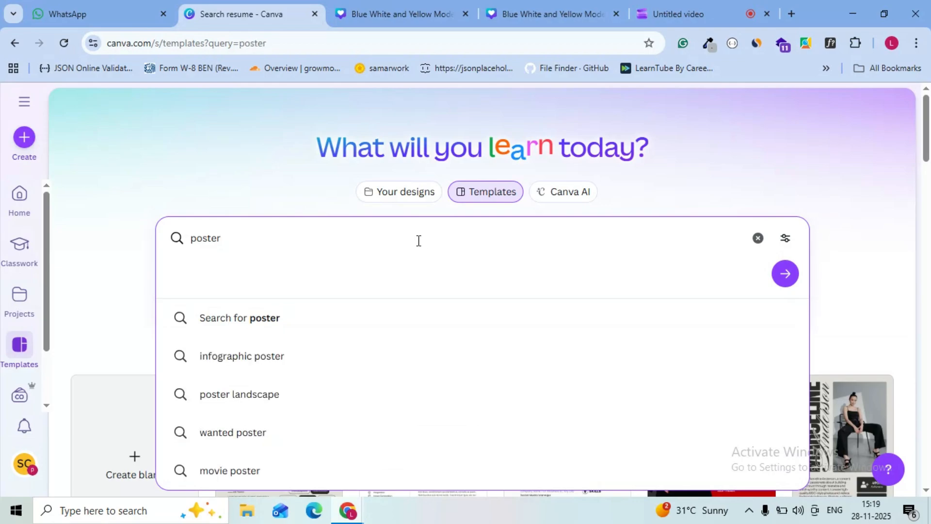
key("Return")
scroll(413, 398, "down", 3)
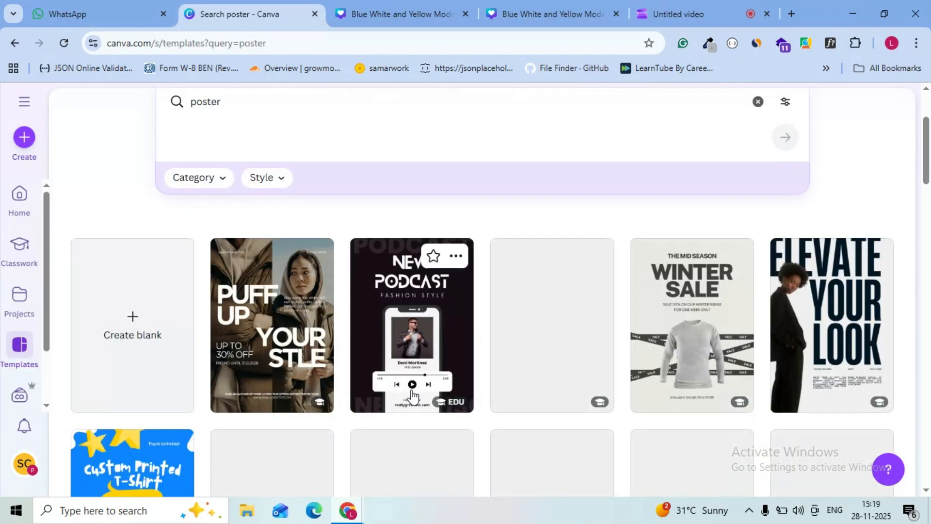
scroll(413, 399, "down", 10)
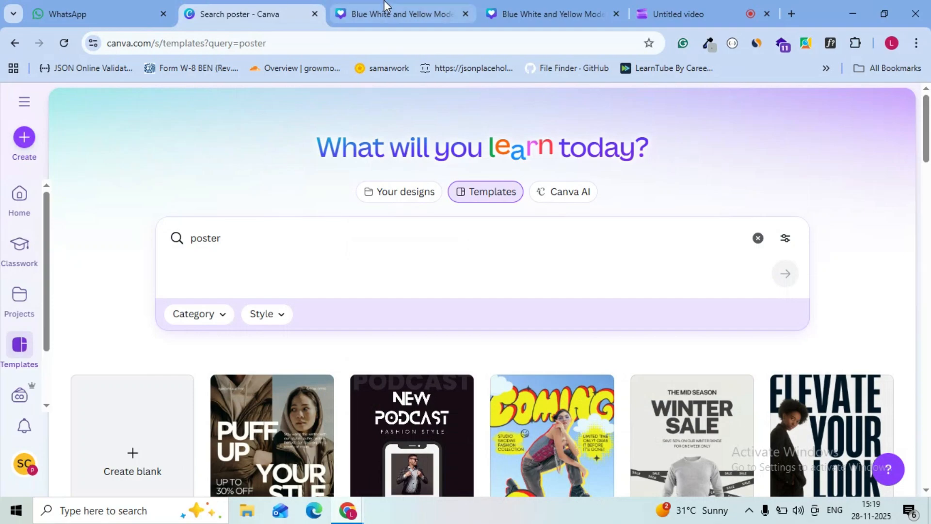
Step: In the marketing design, nudge the office photo right and preview Animate options for DIGITAL
left_click(383, 13)
mouse_move(669, 291)
left_mouse_down()
mouse_move(636, 291)
mouse_move(708, 271)
mouse_move(674, 288)
left_mouse_up()
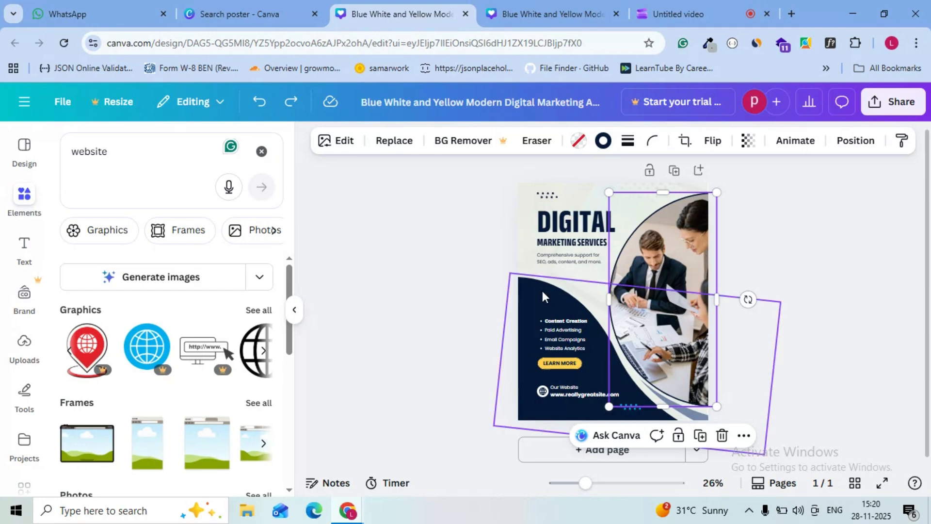
left_click(580, 223)
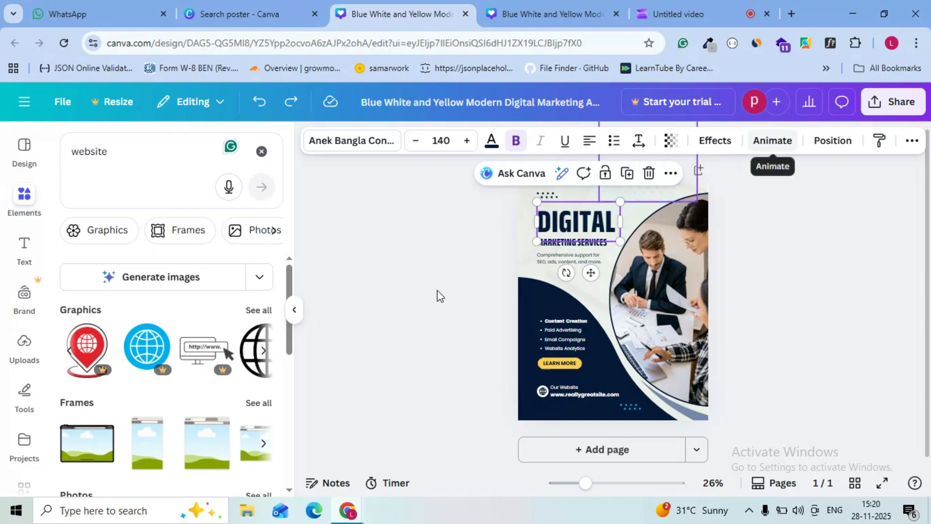
left_click(773, 141)
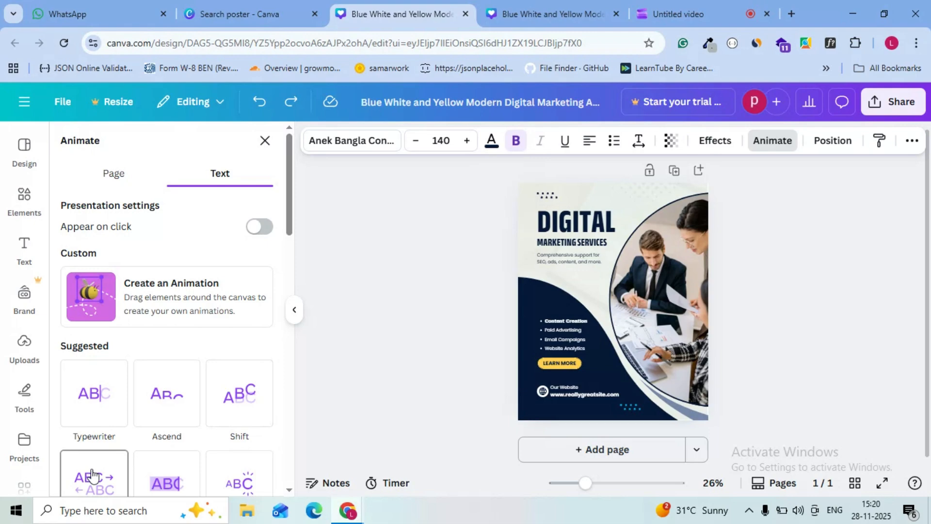
scroll(92, 475, "down", 4)
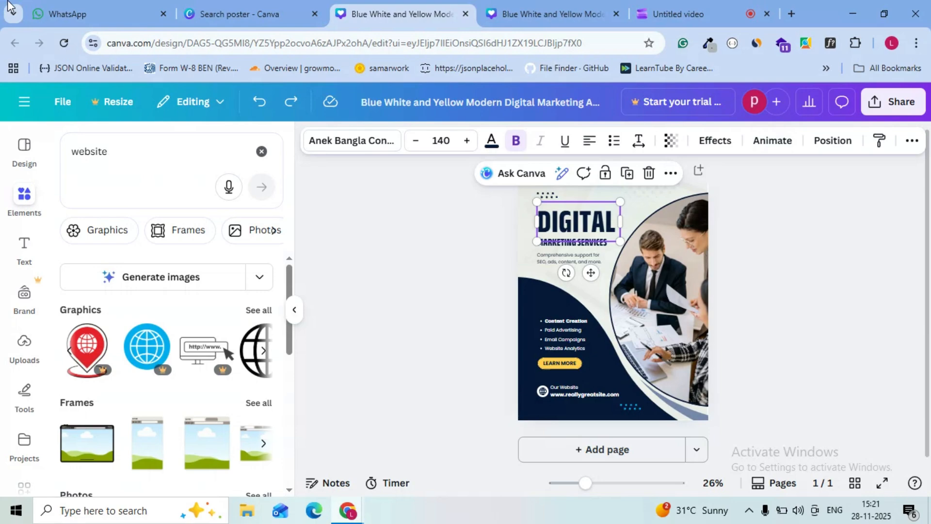
Step: Glance at the poster results, then switch to the Clipchamp recording tab
left_click(232, 14)
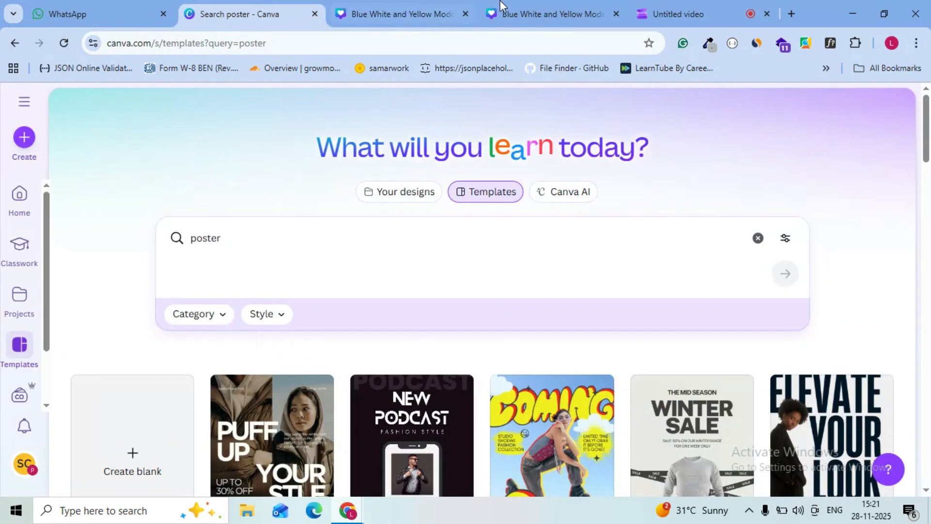
mouse_move(611, 2)
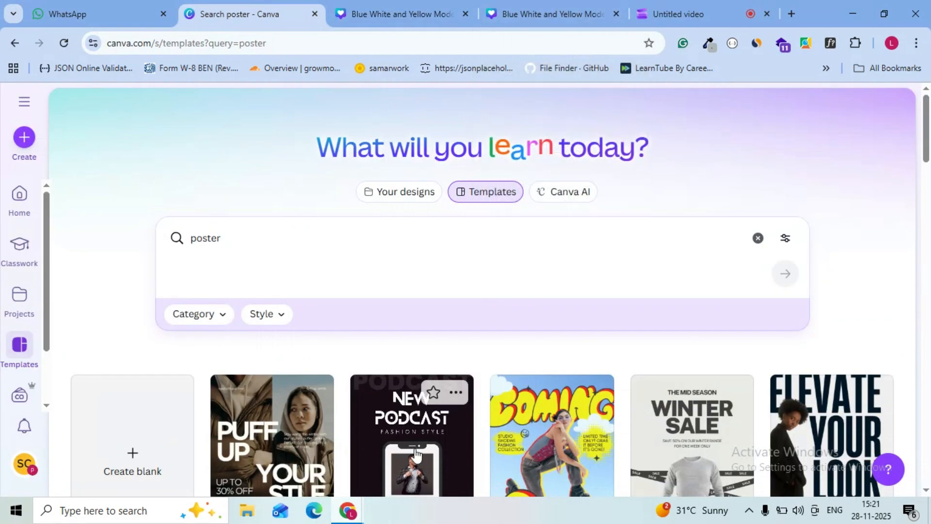
scroll(416, 455, "down", 3)
left_click(707, 5)
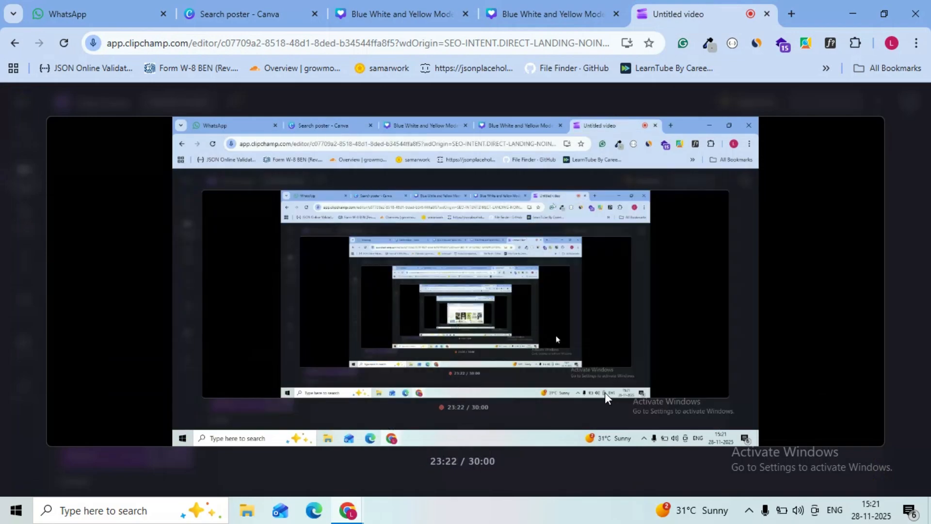